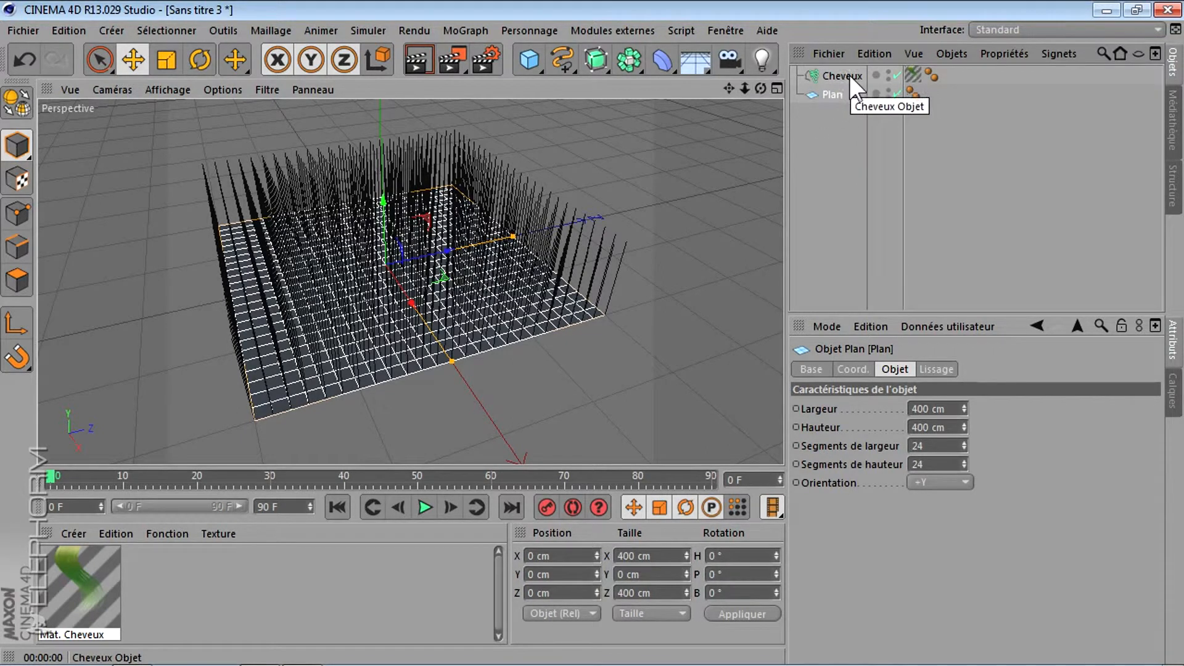
In the Cheveux object's guide settings, set the number of guides to 20.
click(850, 74)
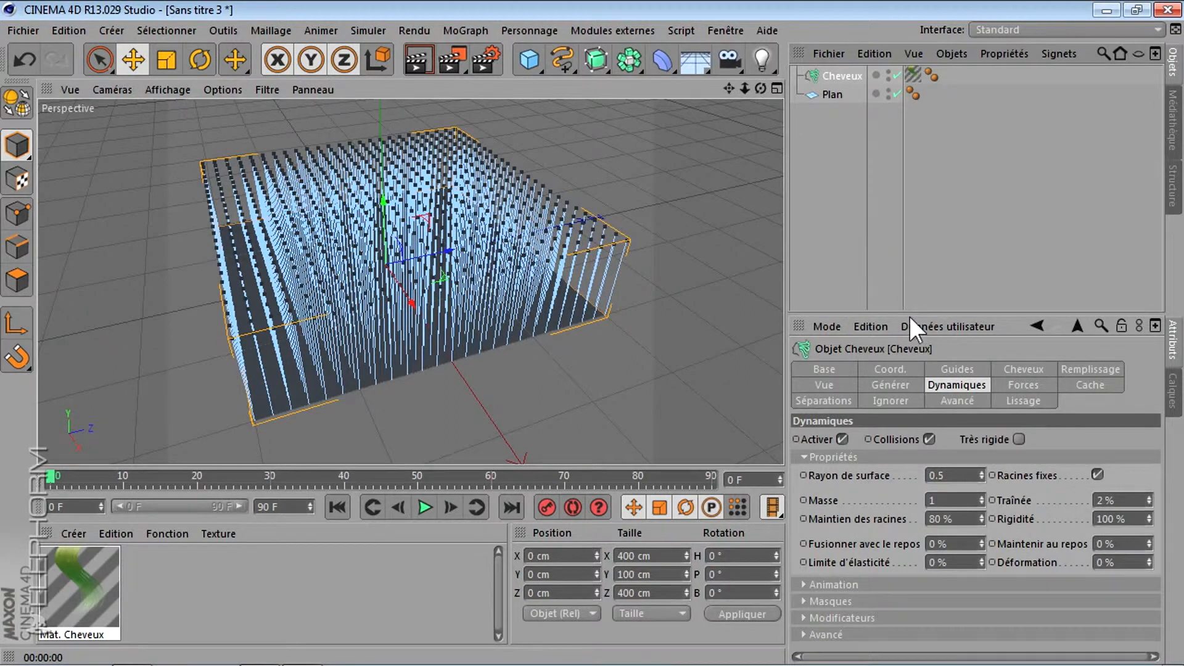
drag(909, 316, 911, 162)
click(930, 216)
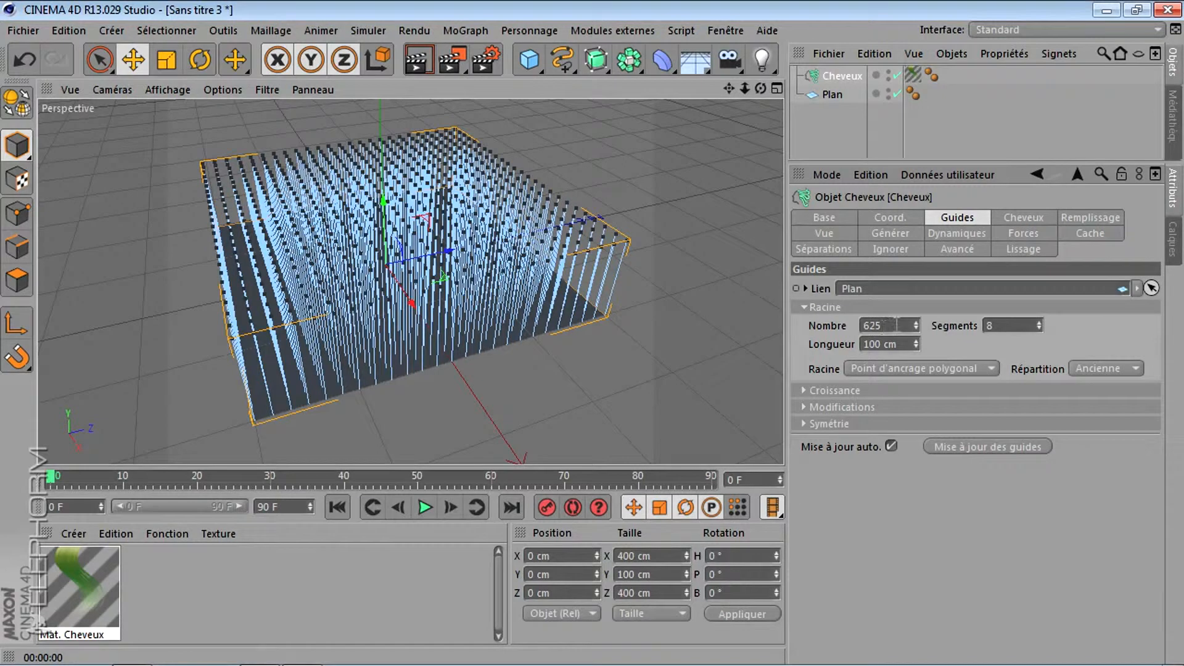
drag(761, 88, 760, 131)
right_drag(728, 88, 766, 88)
drag(727, 87, 721, 106)
double_click(1007, 327)
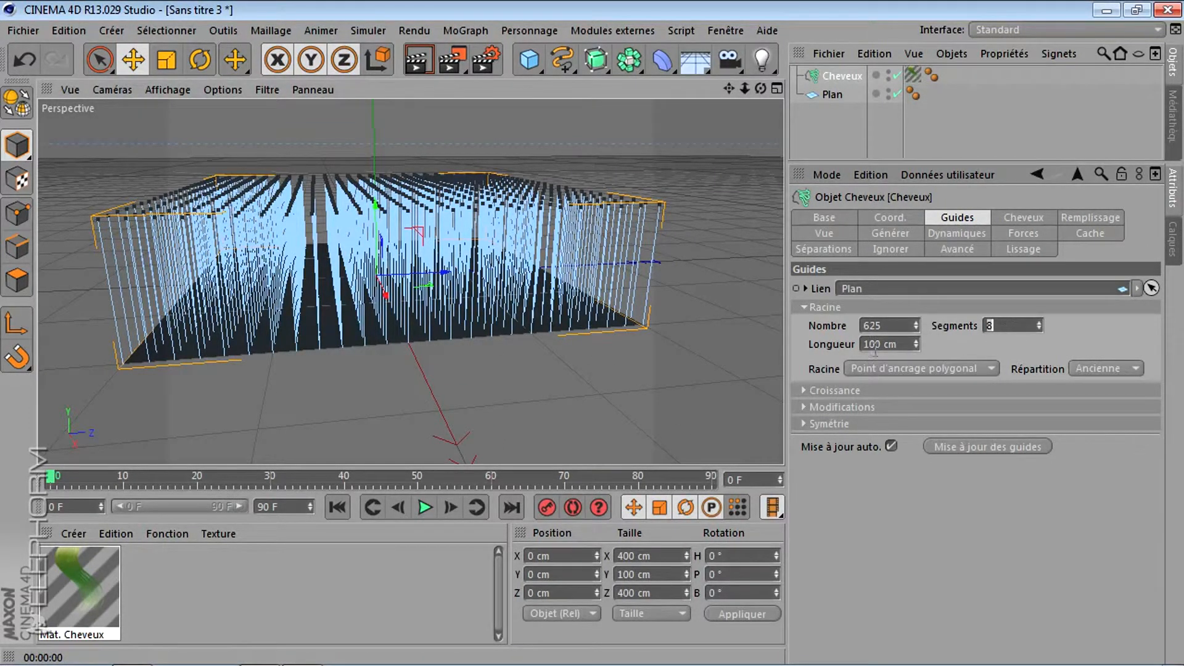
click(894, 325)
drag(893, 325, 828, 331)
text(20)
key(Return)
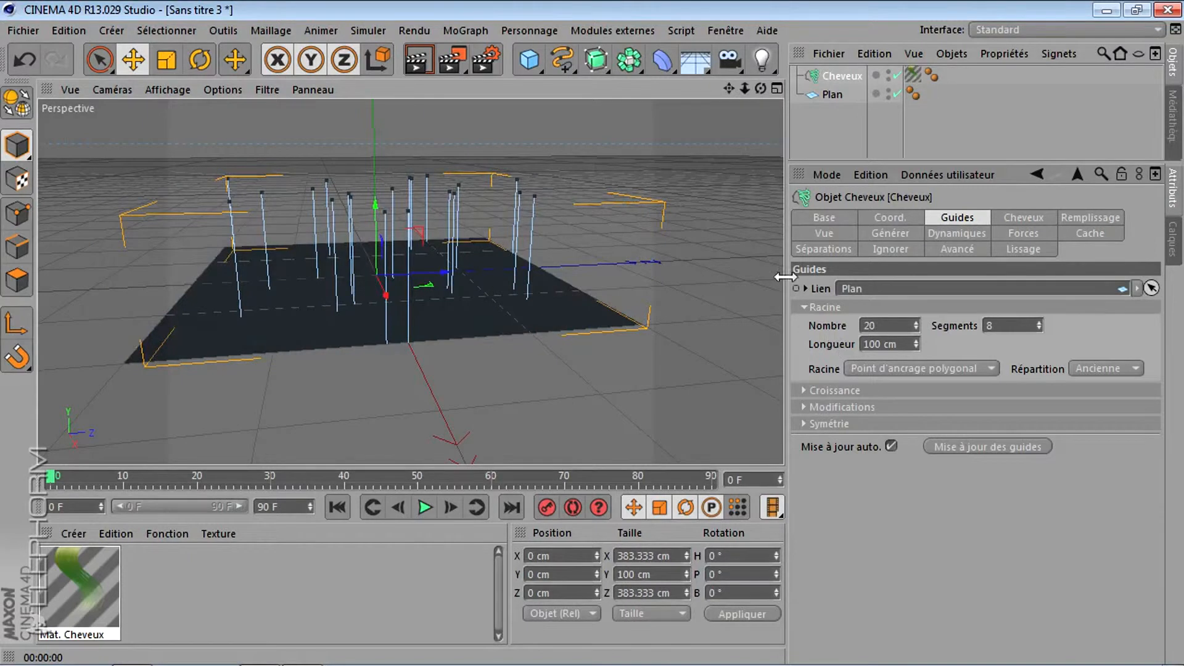
drag(761, 88, 780, 124)
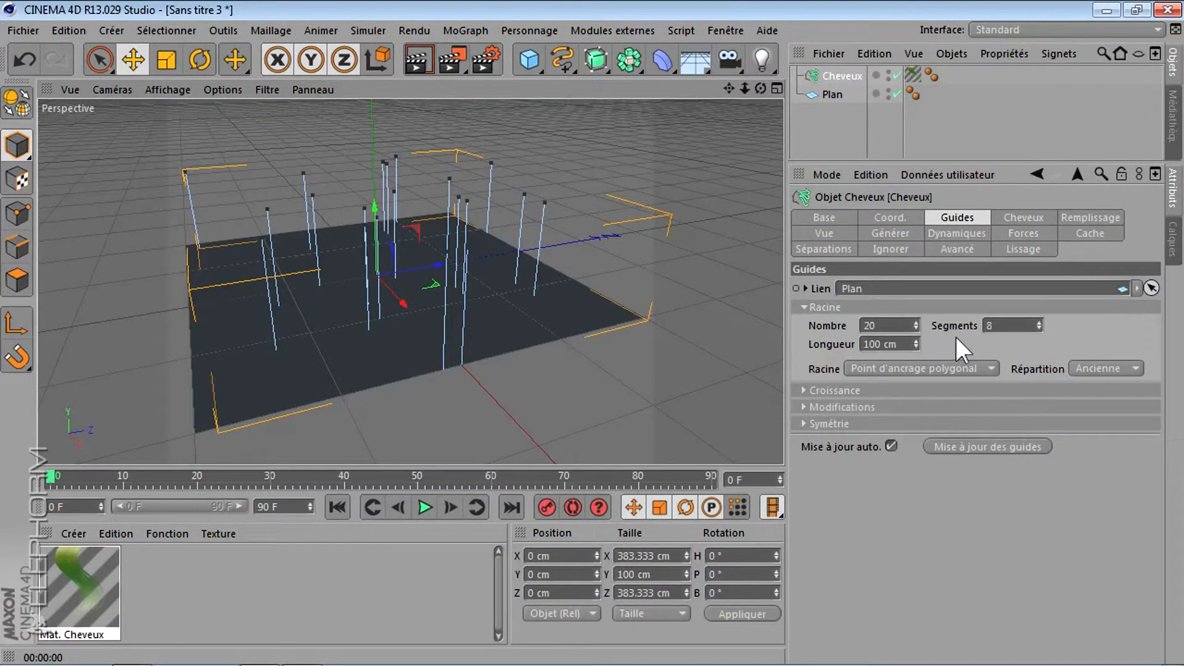
Shorten the length of the hair guides to 70 cm.
double_click(1004, 325)
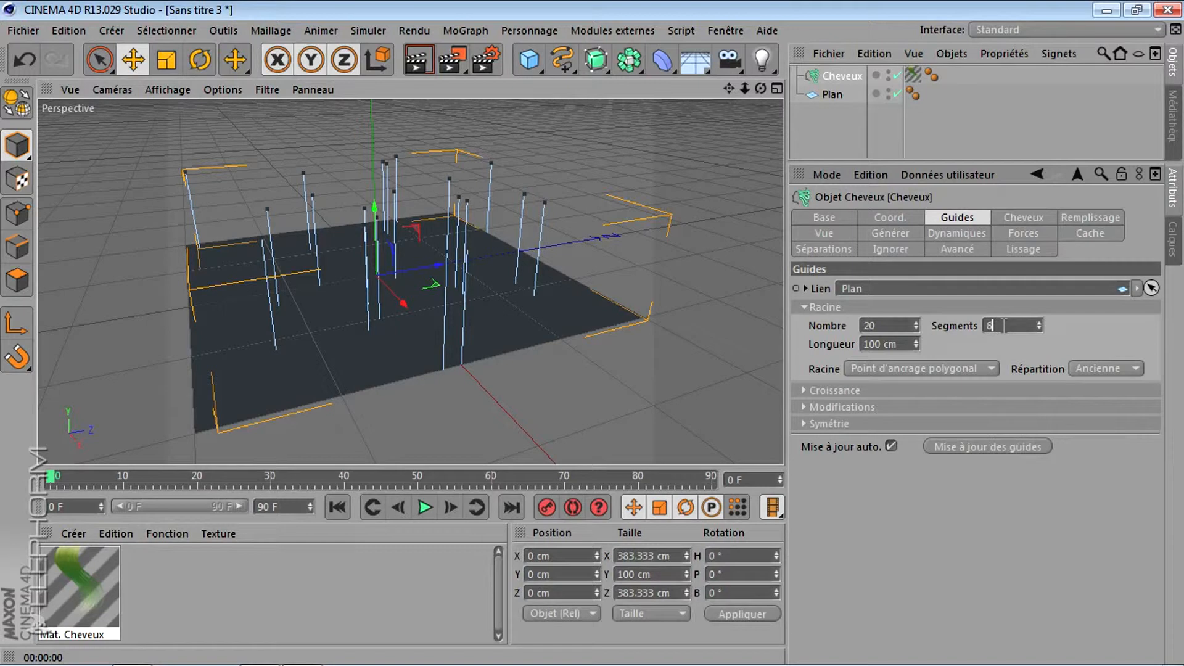
text(10)
double_click(1002, 329)
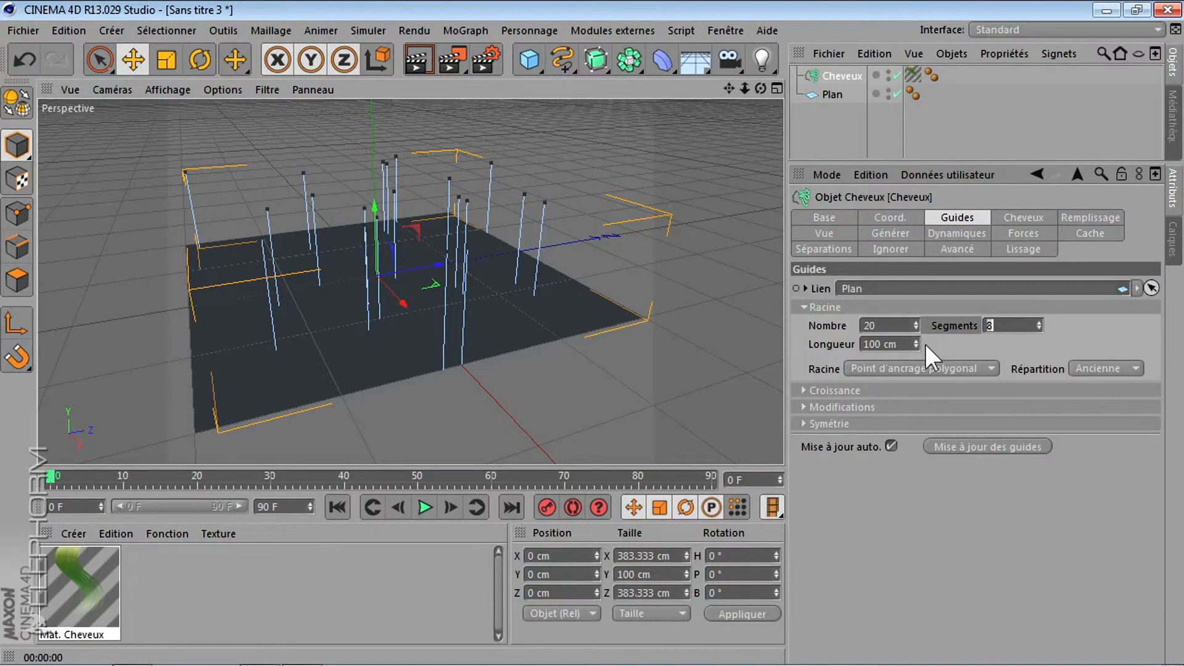
click(892, 345)
scroll(892, 345, down, 20)
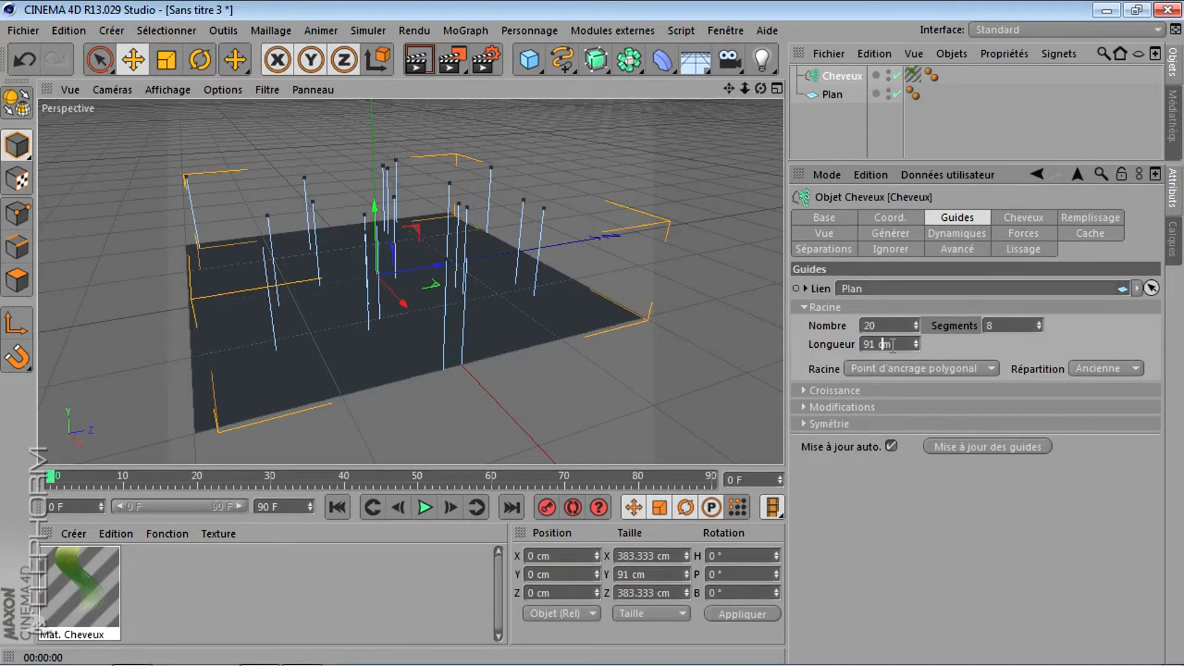
scroll(893, 345, down, 1)
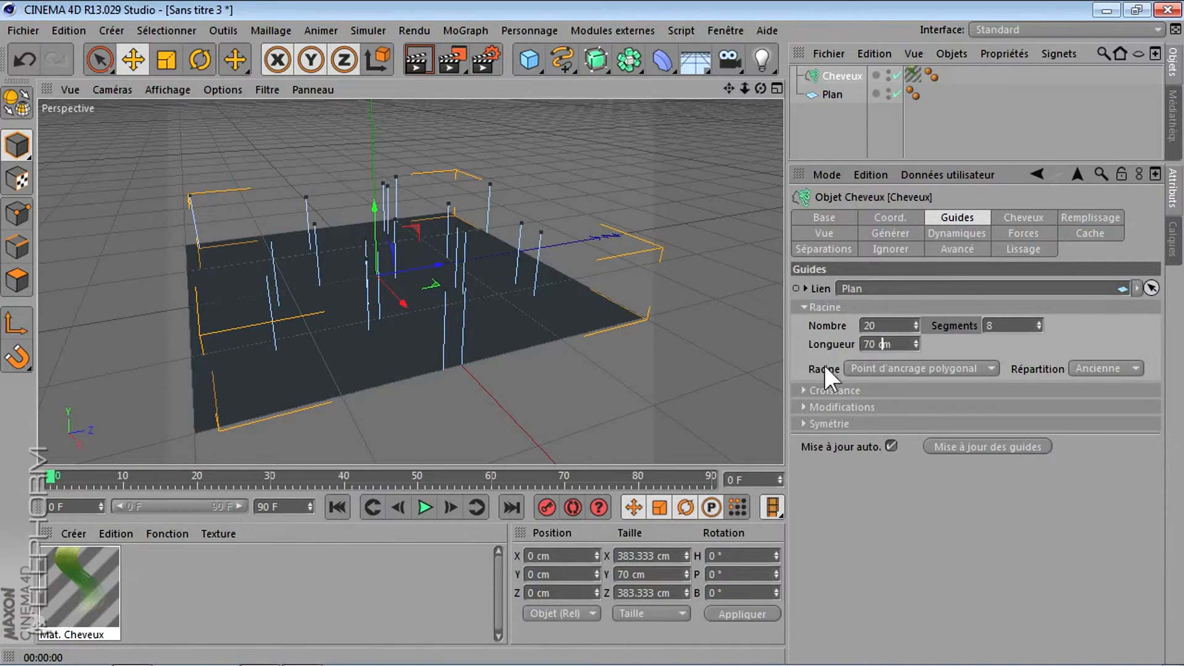
Set the length in the Mat. Cheveux material to 50 %.
double_click(94, 582)
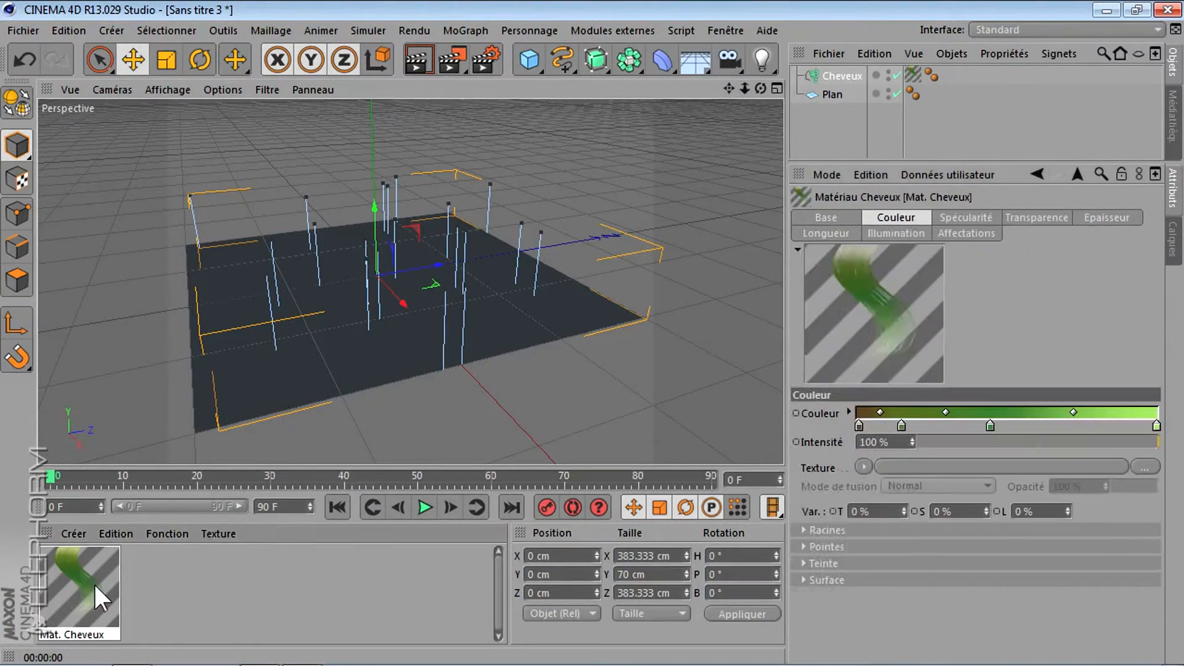
click(339, 398)
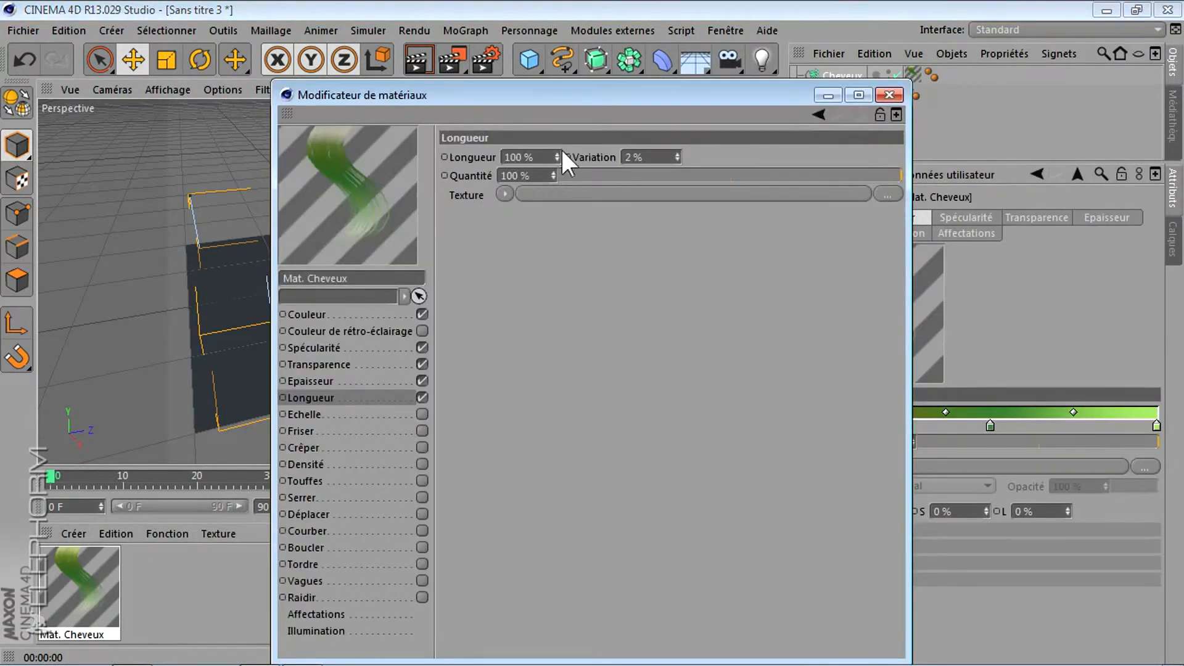
double_click(529, 157)
text(50)
key(Return)
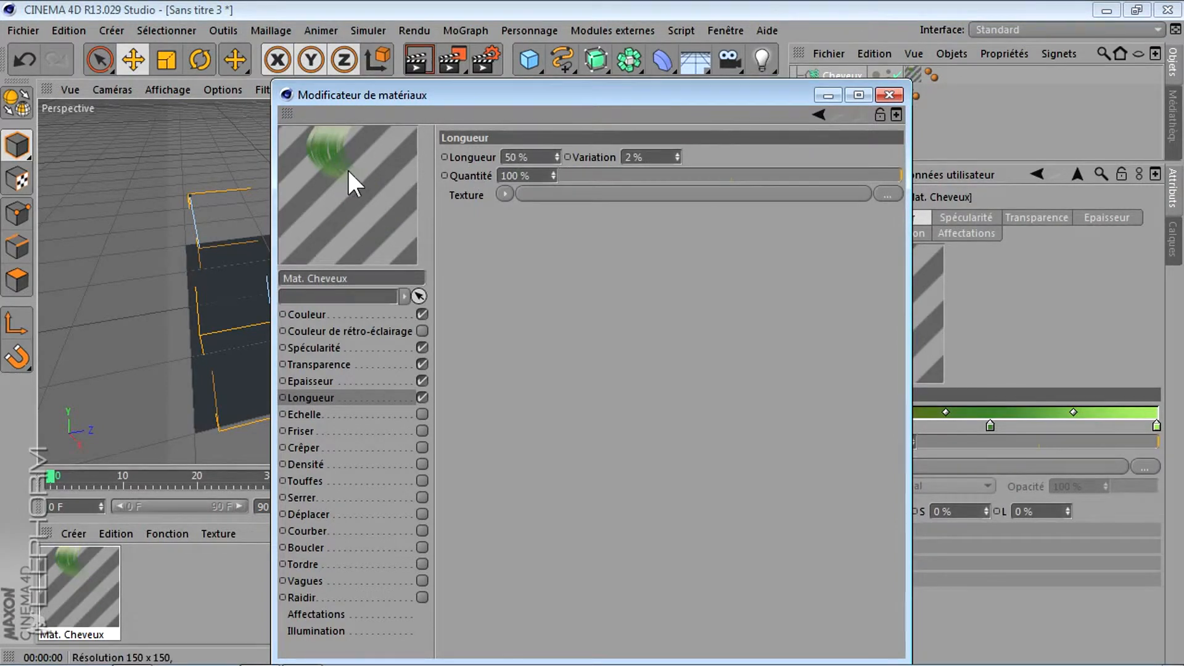
Restore the Mat. Cheveux material's length to 100 % and close the material editor.
double_click(522, 158)
text(100)
key(Return)
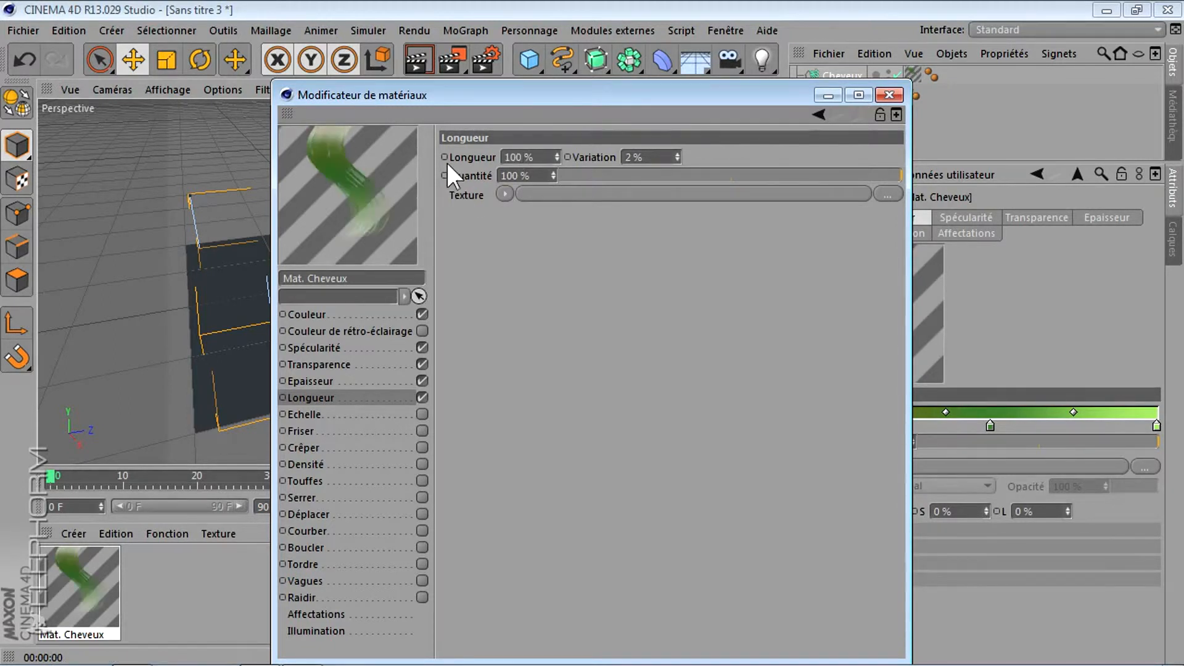
click(892, 95)
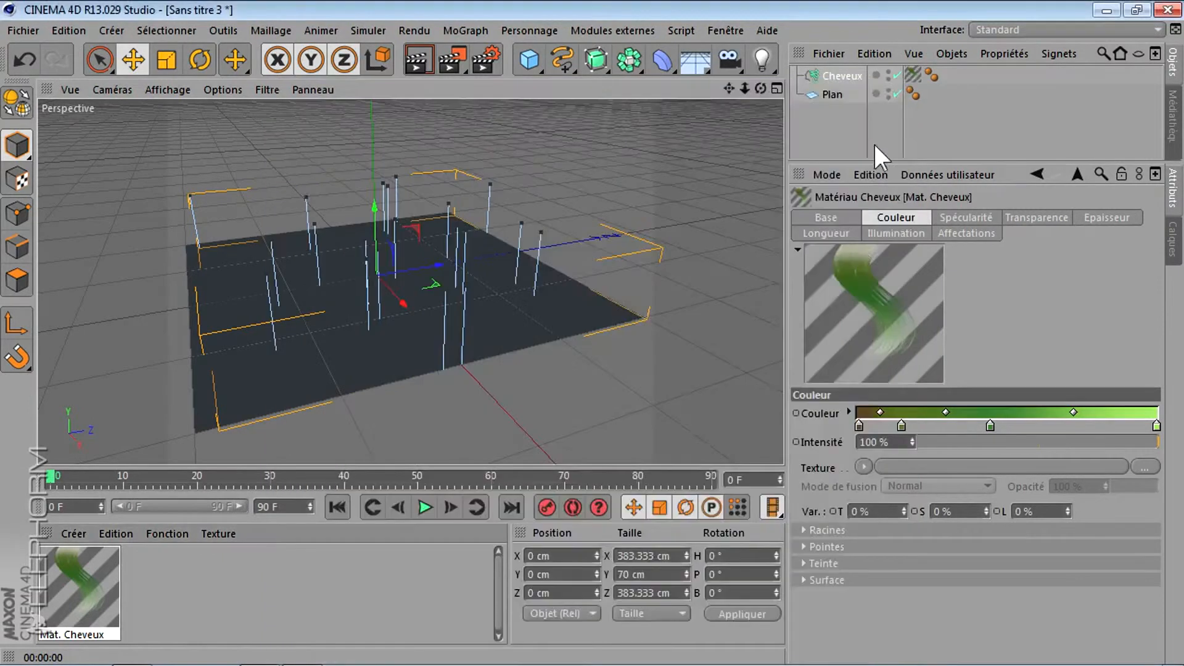
Reduce the Cheveux object's guide length to 56 cm and render the perspective view.
click(843, 76)
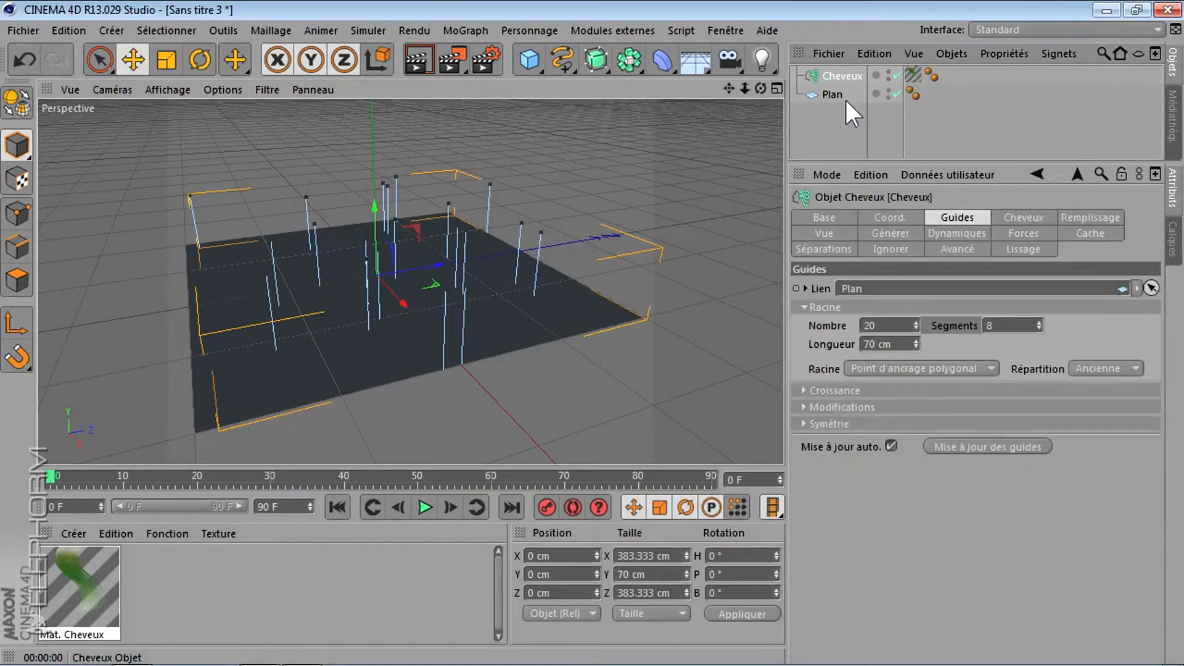
click(871, 345)
scroll(870, 344, down, 14)
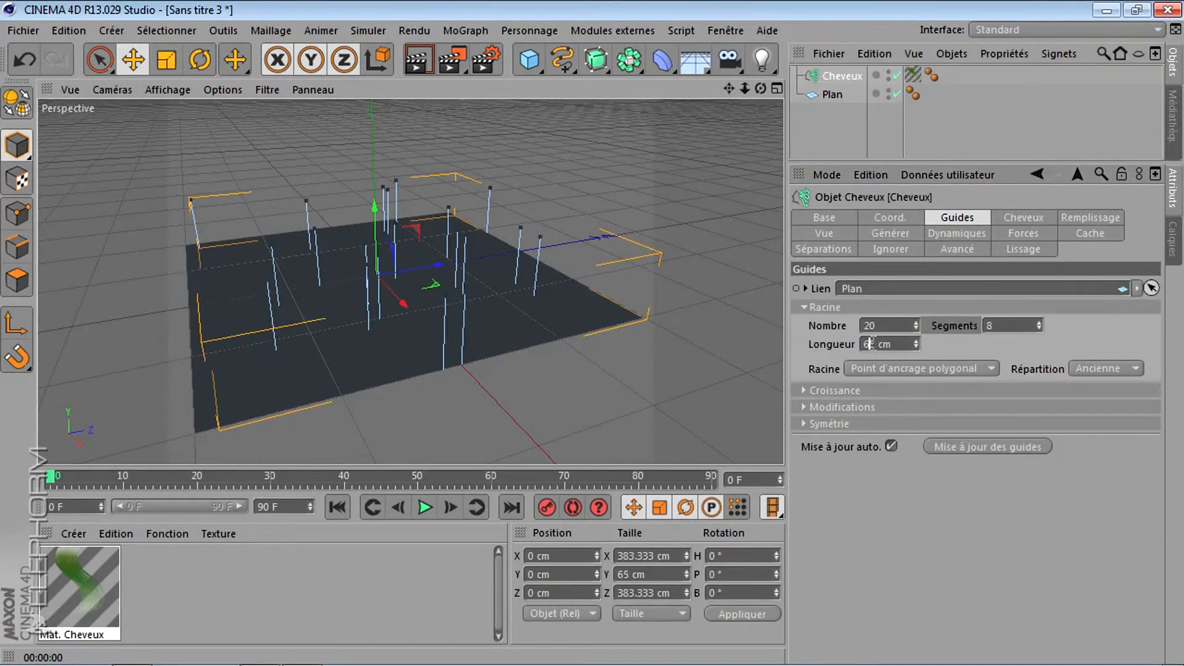
click(428, 61)
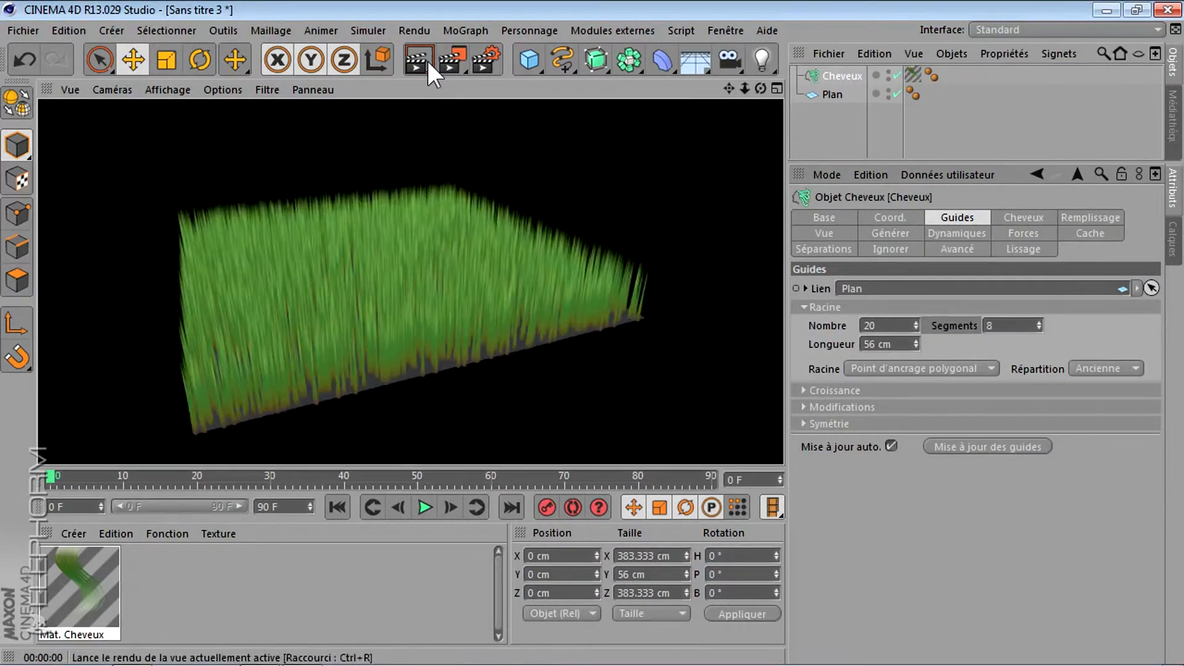
click(758, 88)
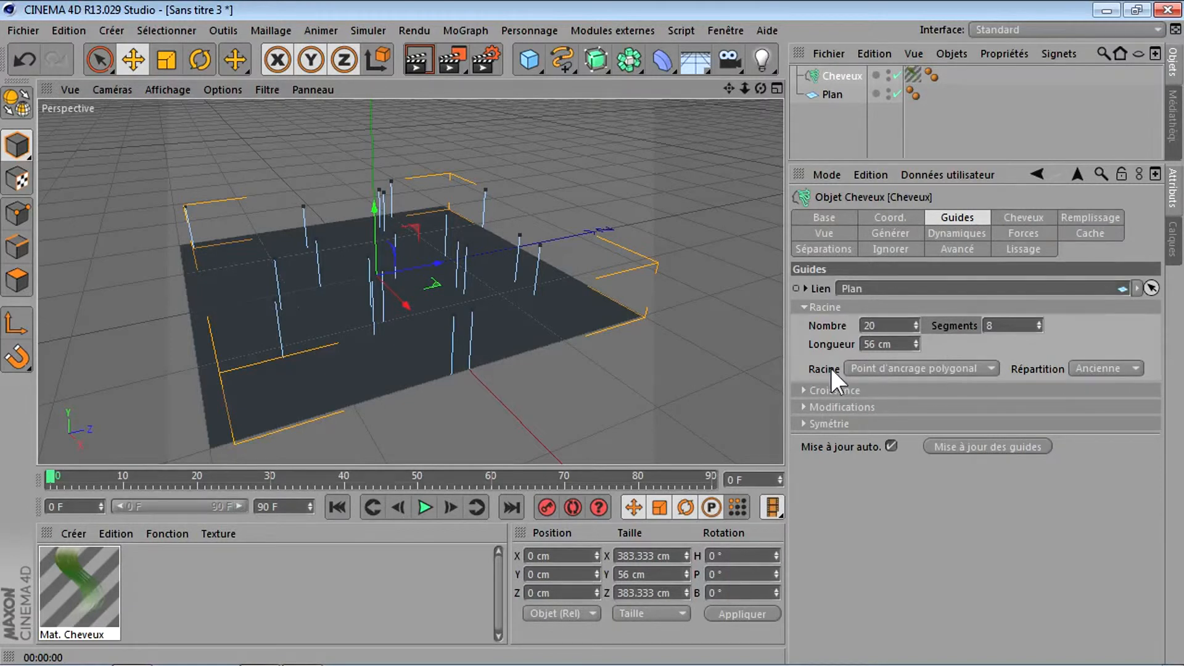
Set the guides' root to Arête polygonale with the Nouvelle distribution, and update the guides.
click(873, 365)
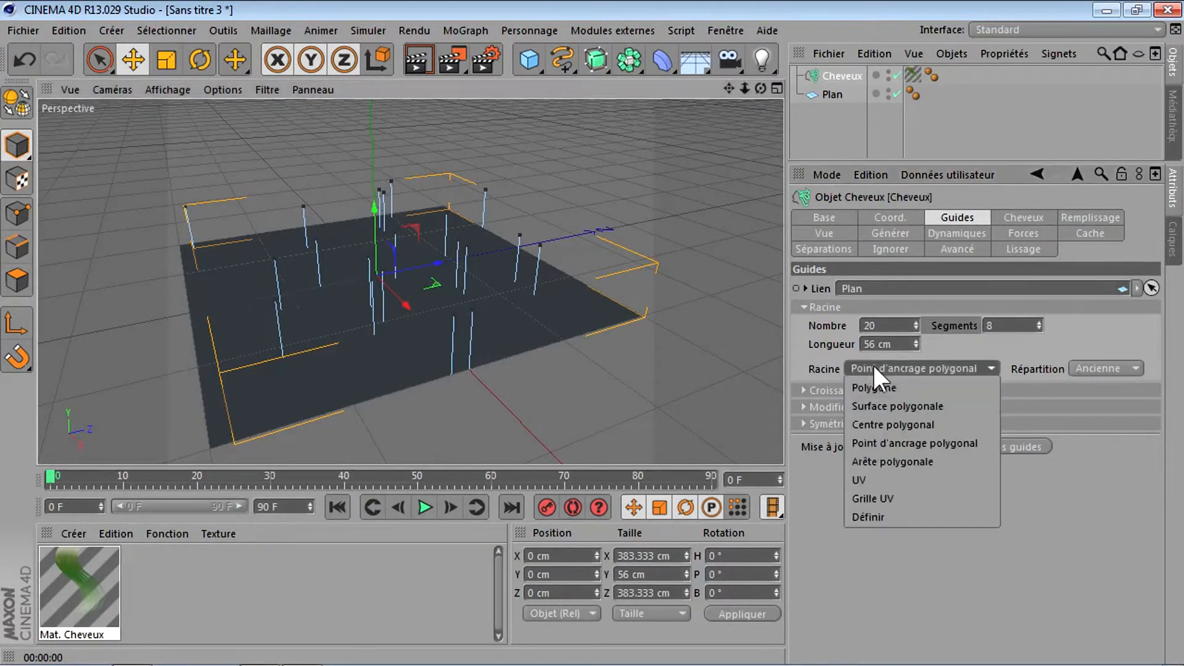
click(909, 404)
click(910, 368)
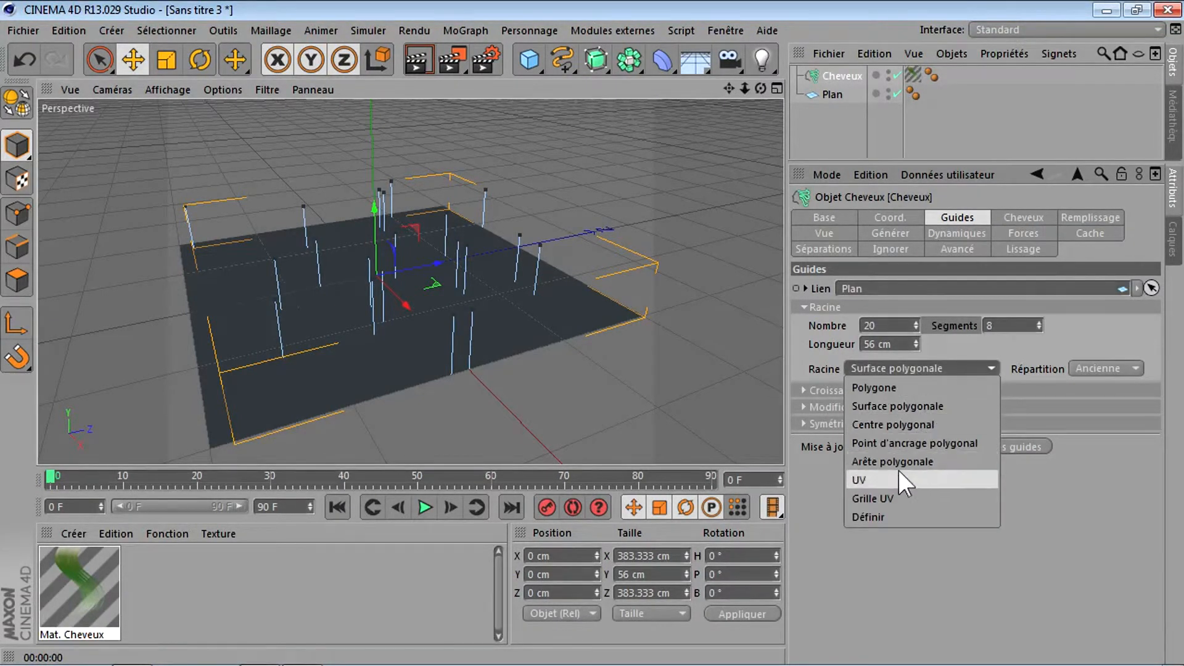
click(901, 461)
click(1088, 372)
click(1109, 387)
click(896, 368)
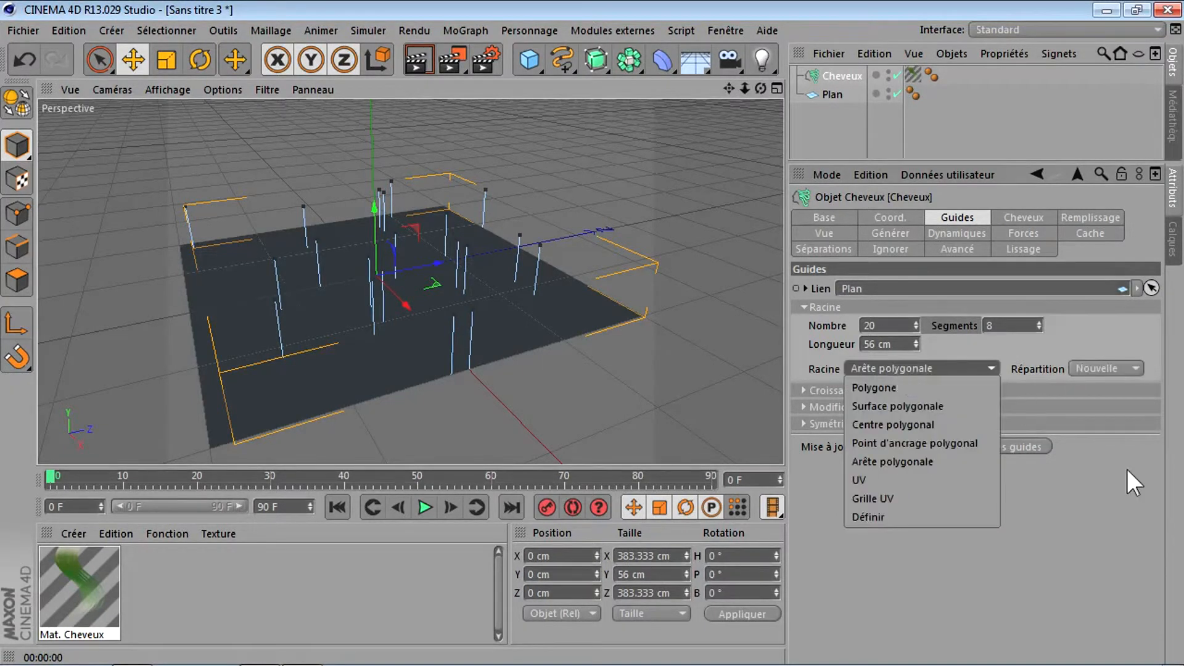
click(1021, 446)
click(1021, 446)
click(900, 367)
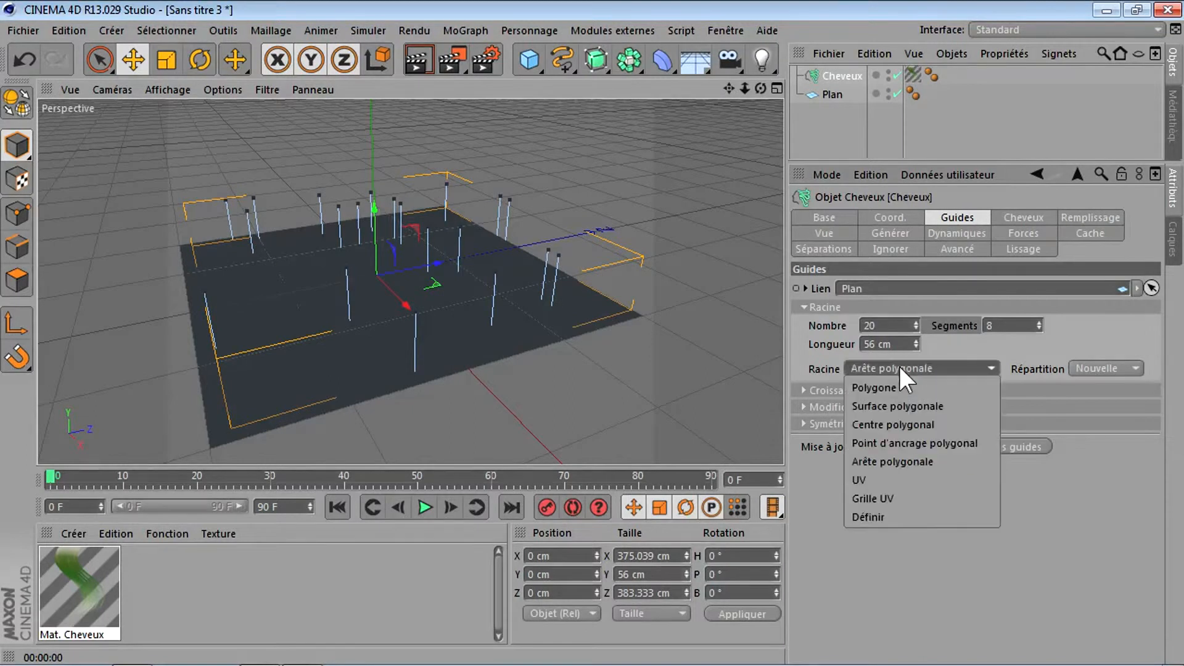
click(1003, 593)
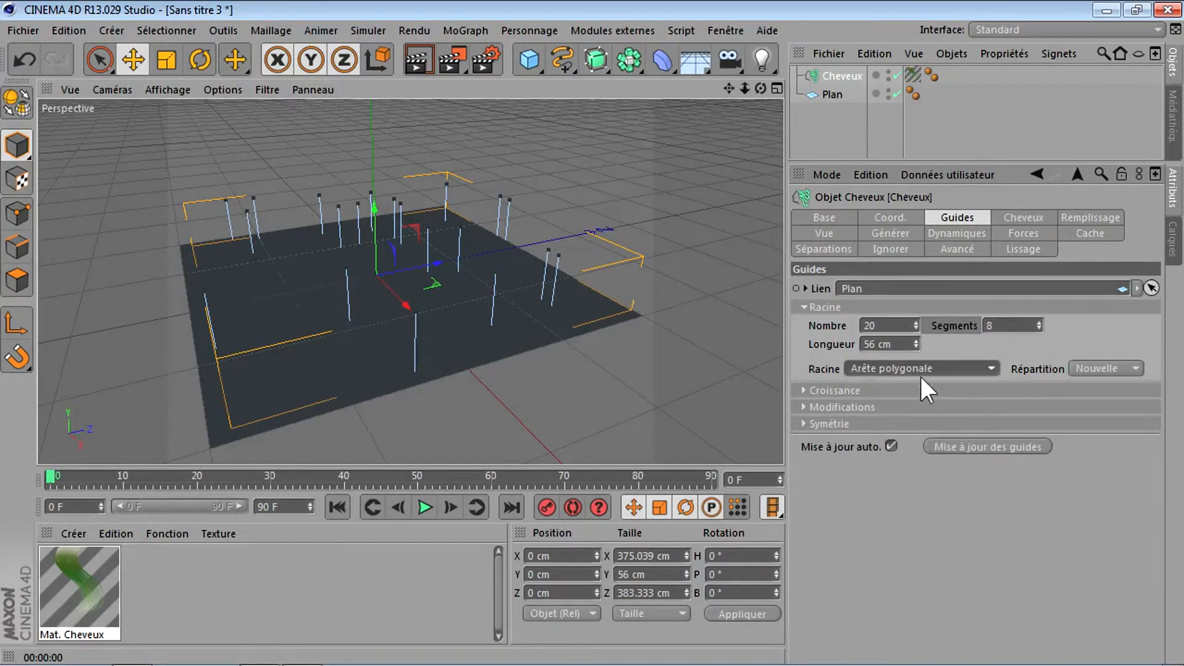
Try the Polygone and Arête polygonale roots for the guides, and settle on Surface polygonale.
click(914, 371)
click(916, 387)
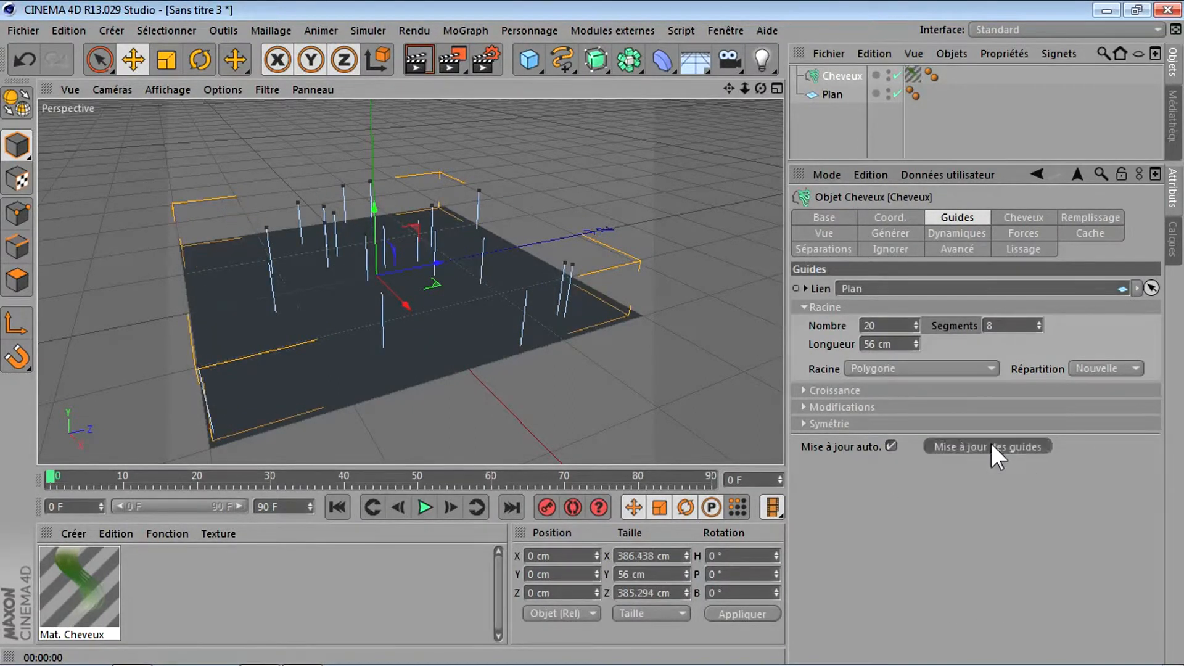
click(900, 369)
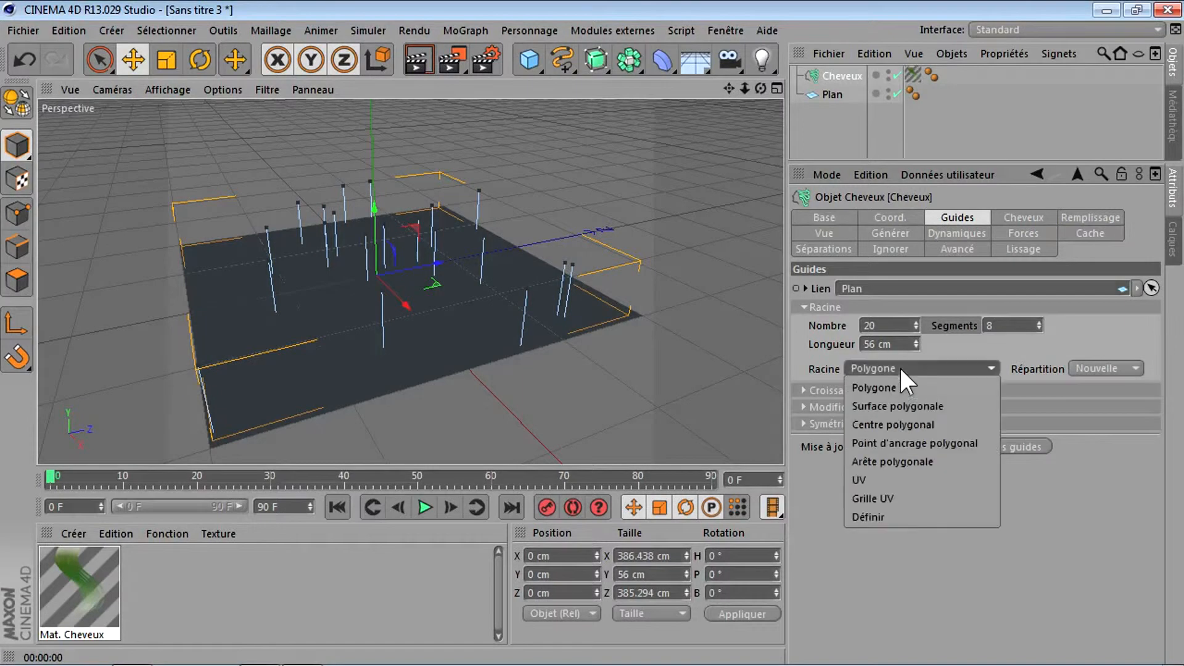
click(910, 462)
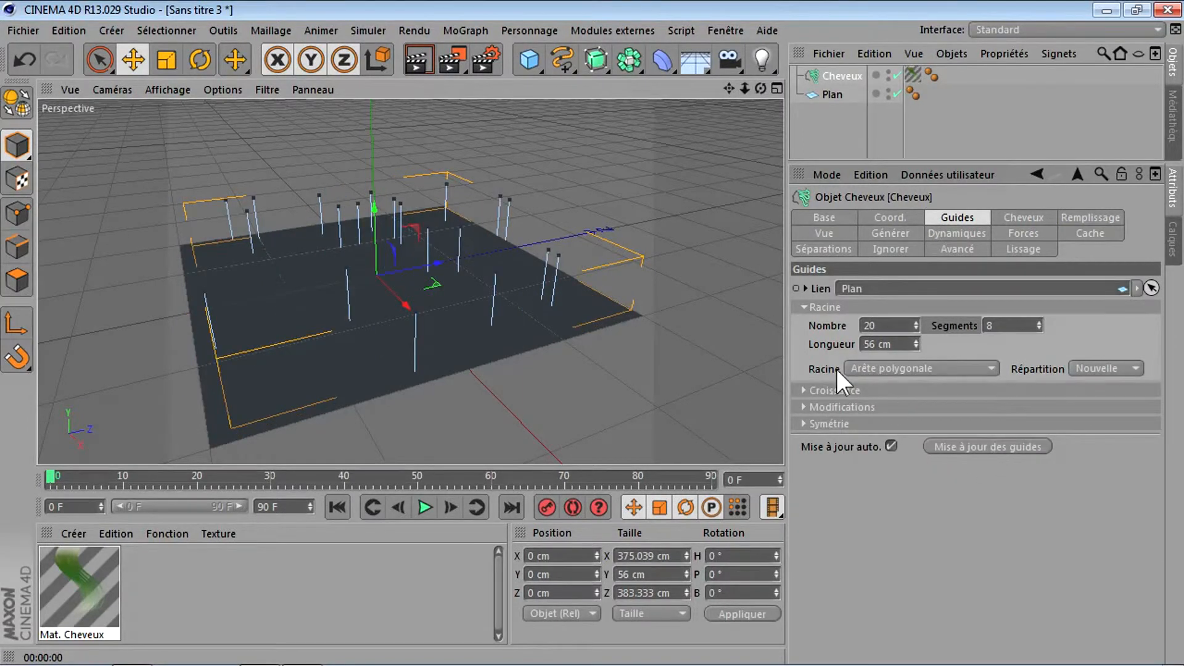
click(886, 368)
click(908, 406)
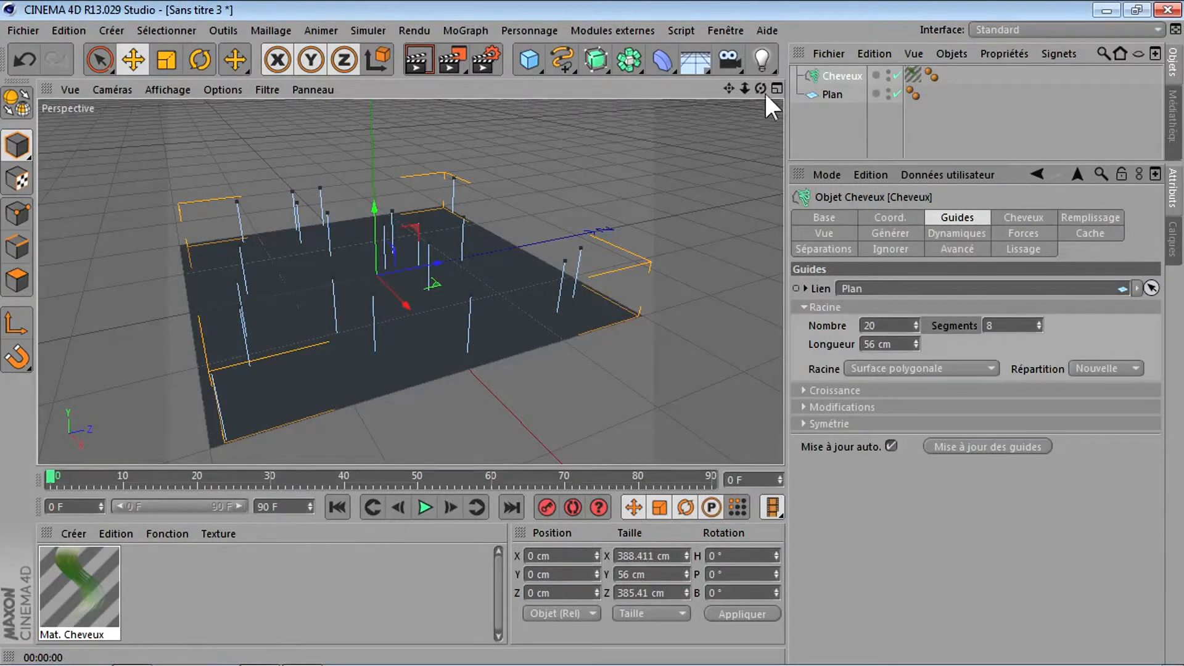
Create an n-sided spline in the XZ plane and move it along Z to about 628 cm, beside the plane.
drag(728, 89, 395, 284)
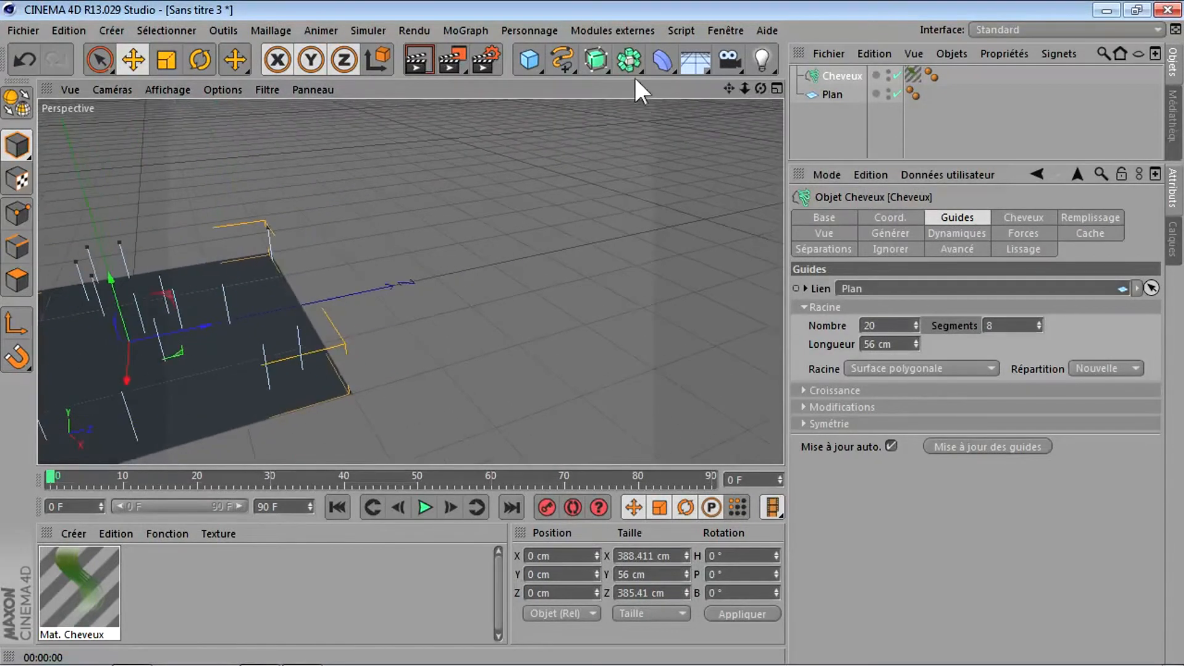
click(568, 60)
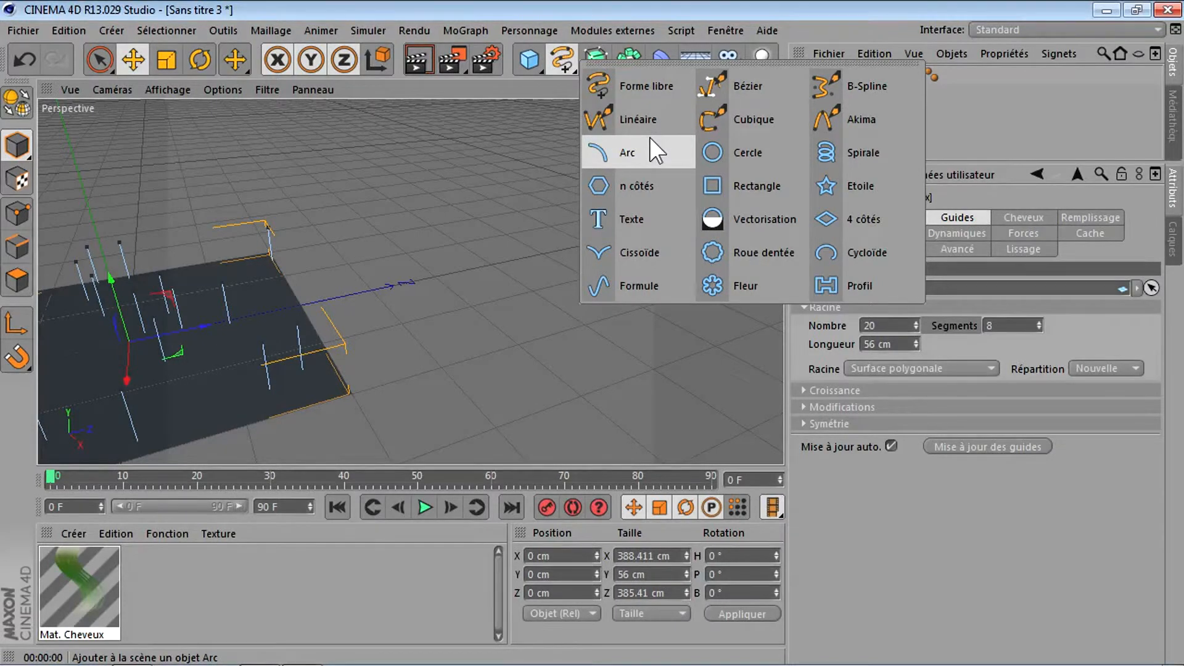
click(624, 186)
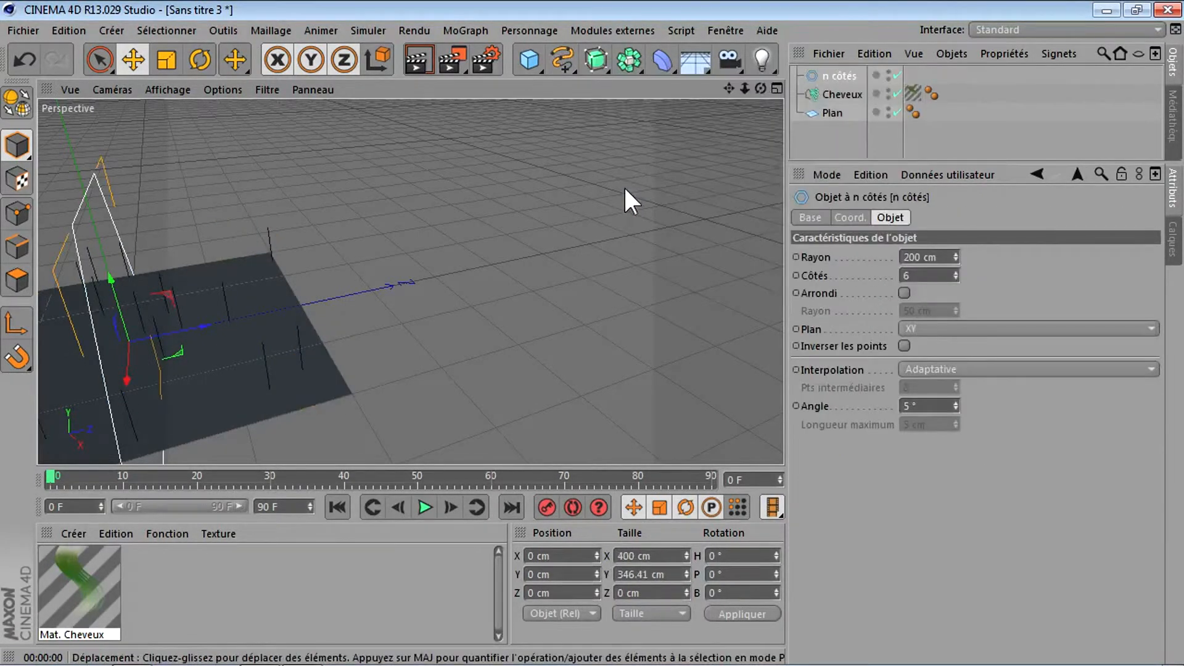
click(923, 329)
click(931, 383)
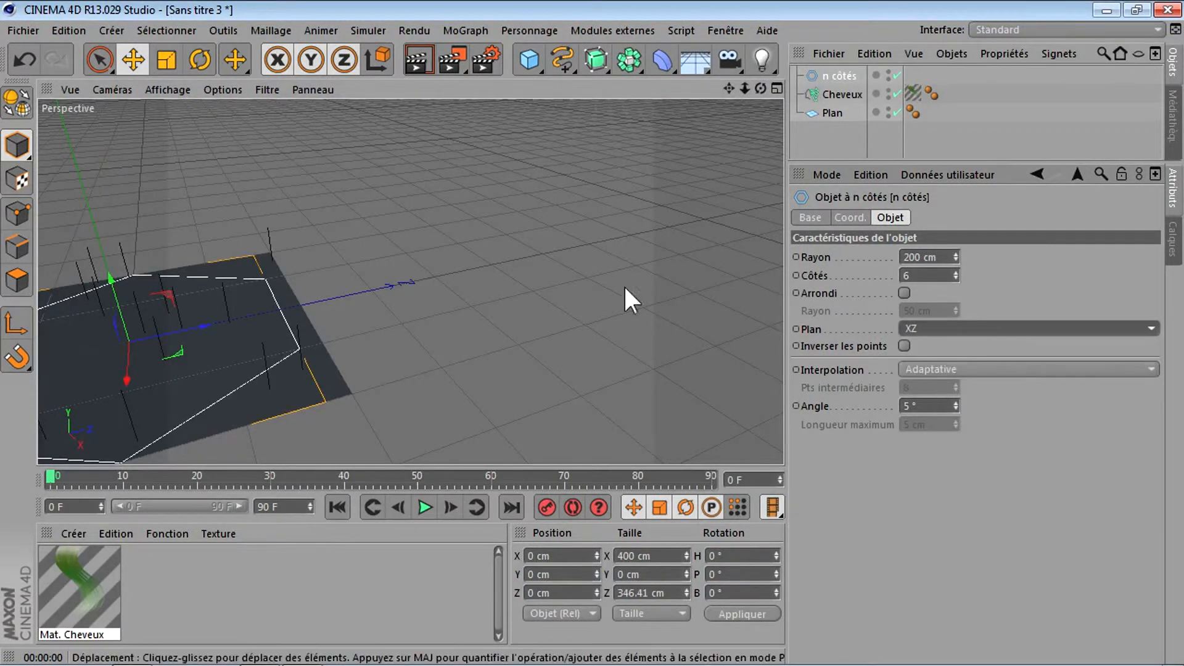
drag(202, 324, 610, 247)
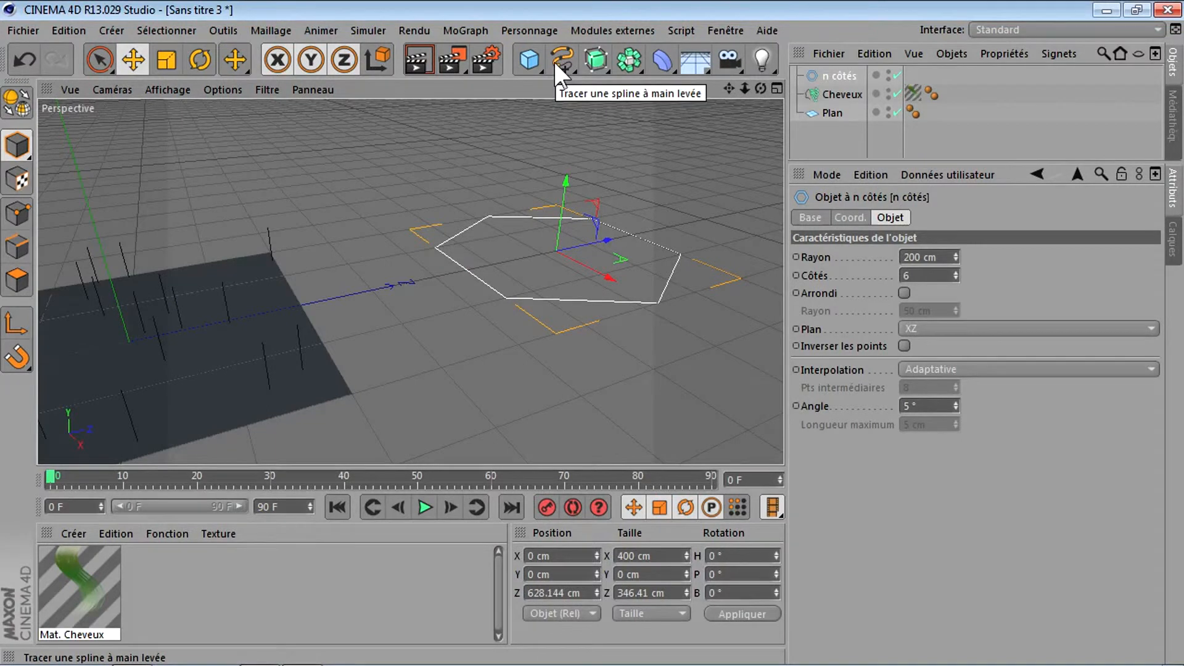
click(607, 60)
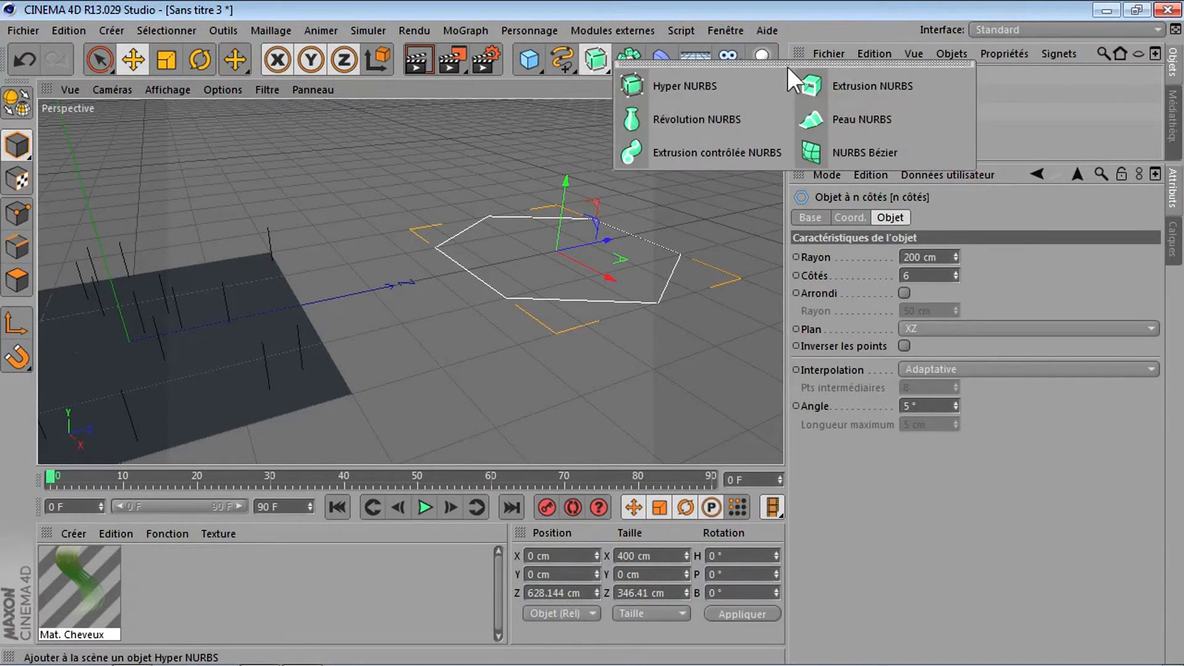
click(867, 80)
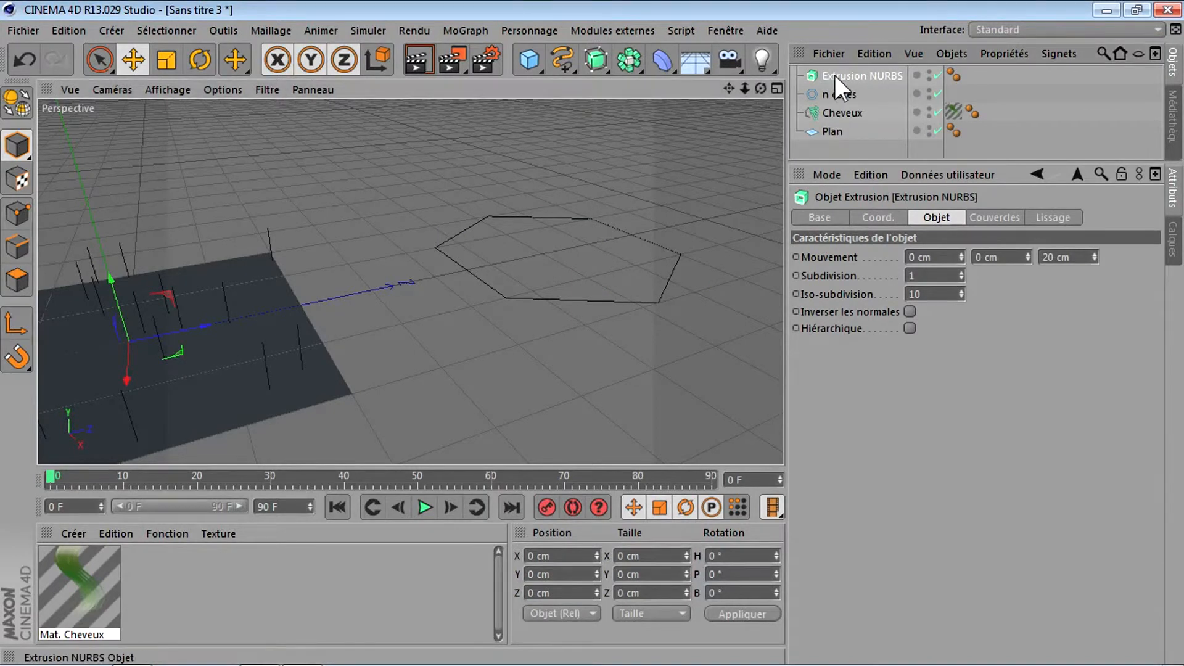
key(Delete)
Create a Peau NURBS in place of the Extrusion NURBS and nest the n côtés spline inside it.
click(593, 60)
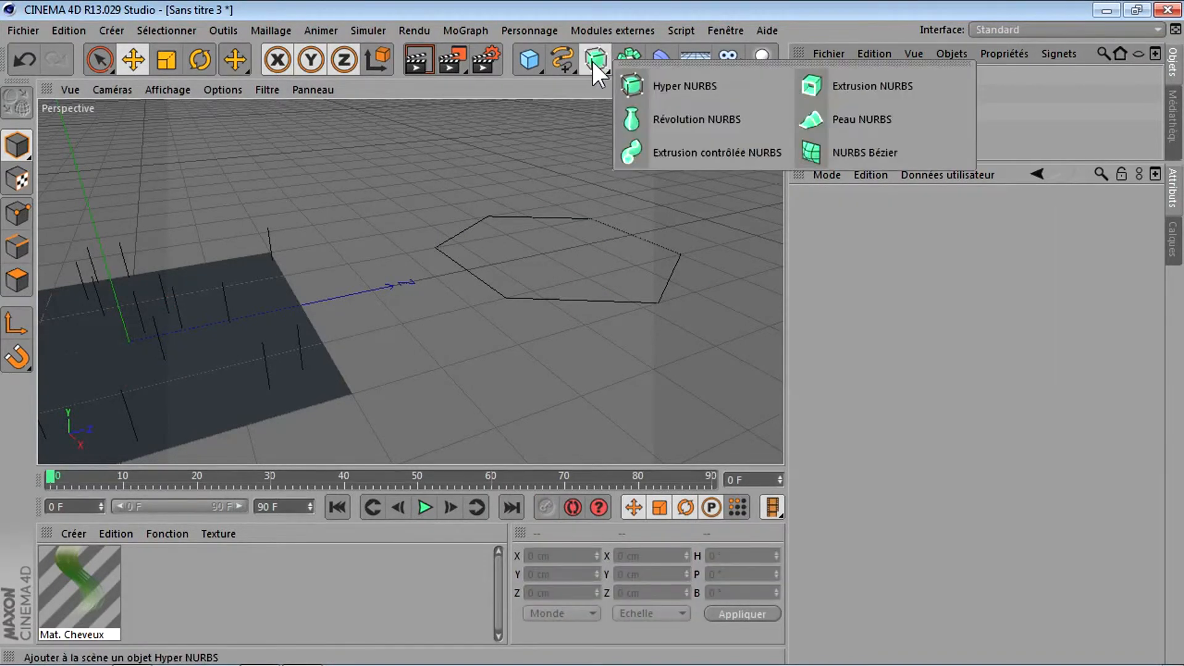
click(626, 58)
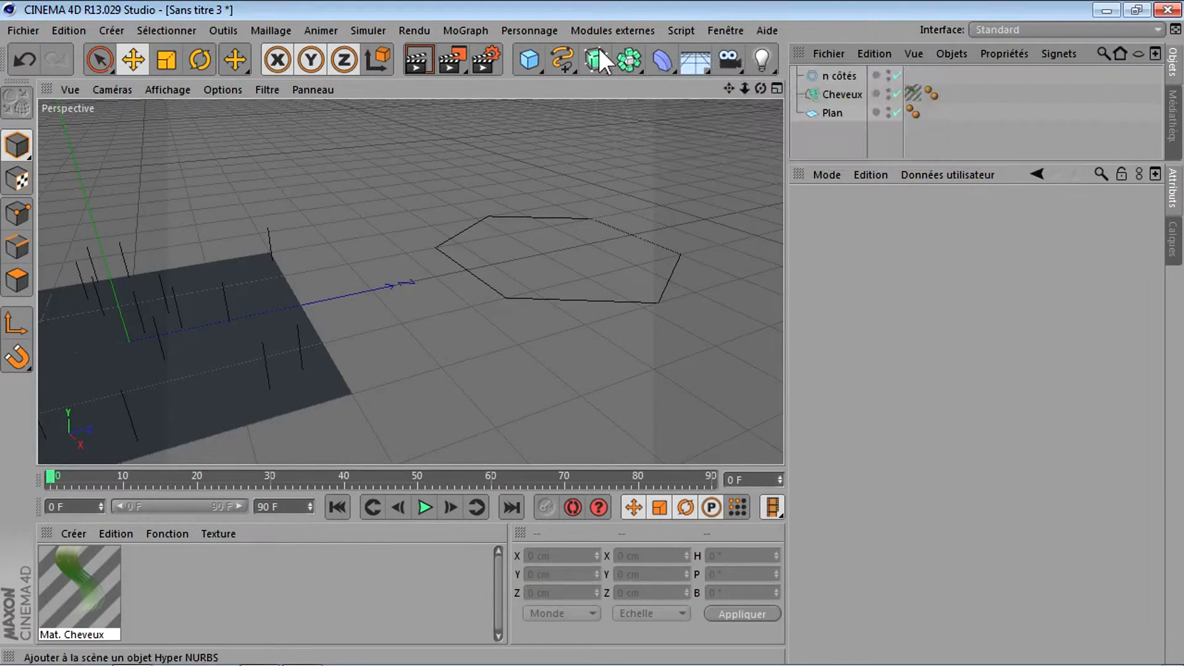
click(598, 52)
click(829, 107)
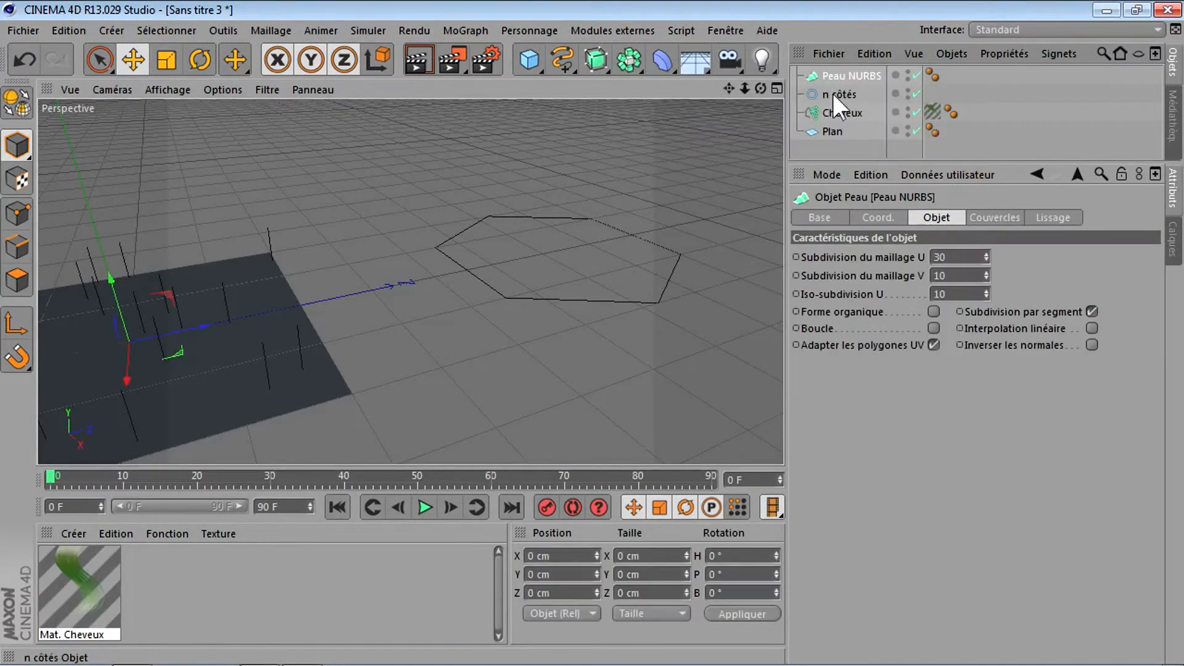
drag(833, 92, 835, 75)
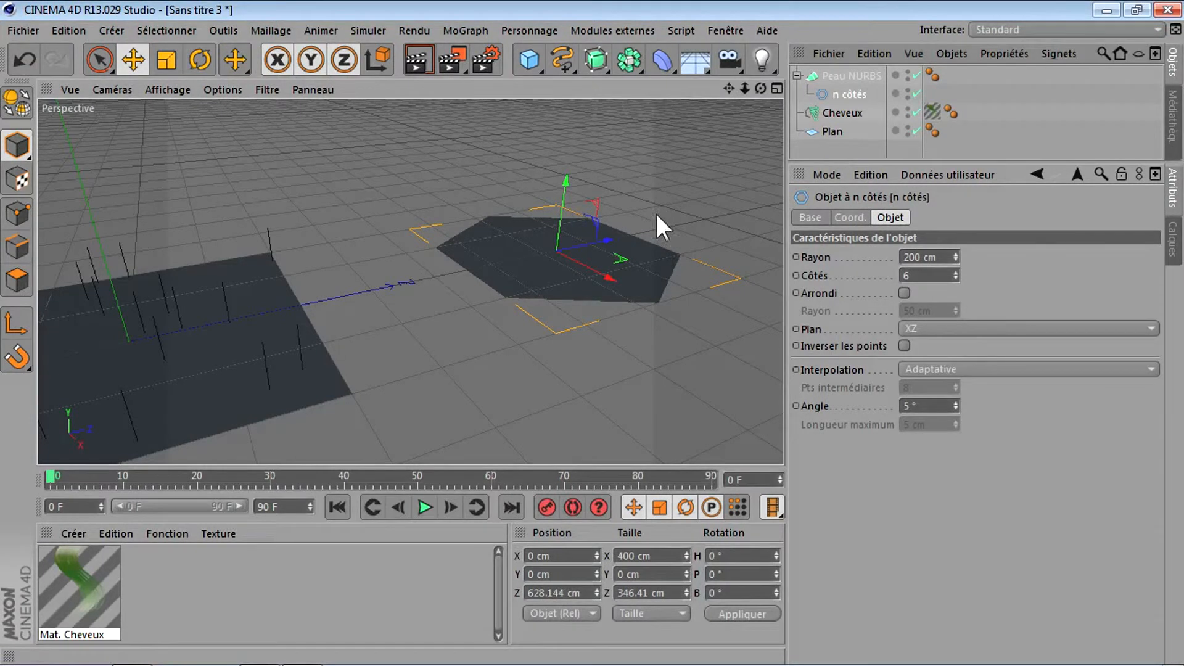
Try applying the Mat. Cheveux material directly to the Peau NURBS hexagon and render the view.
drag(39, 627, 552, 286)
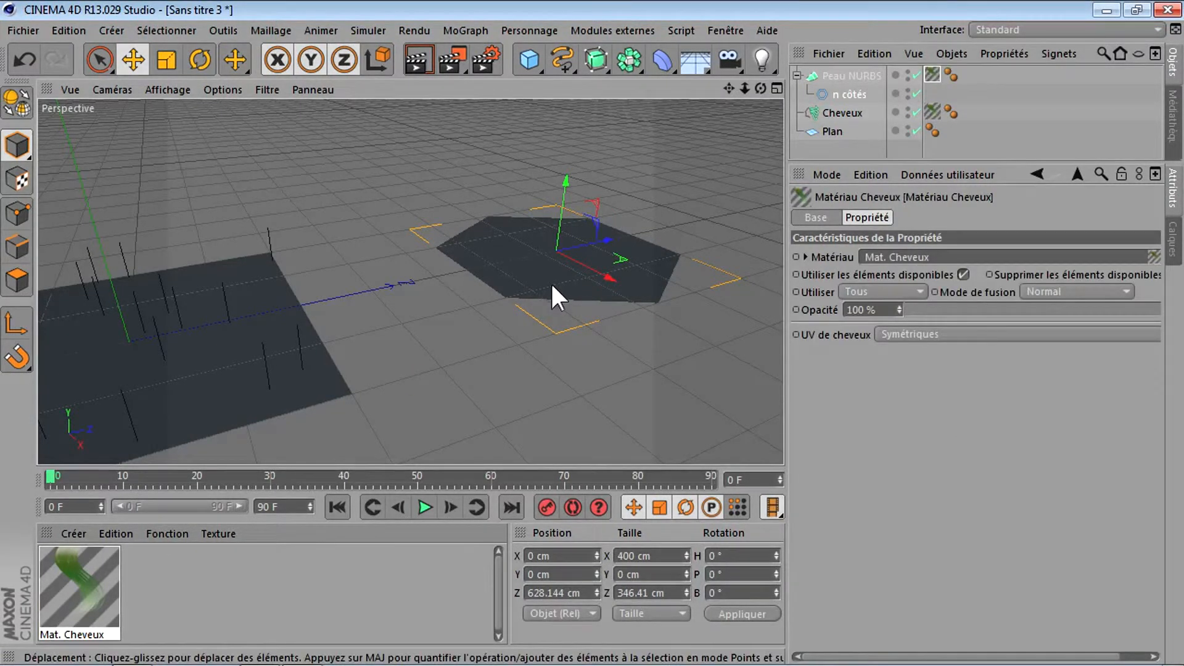
click(418, 59)
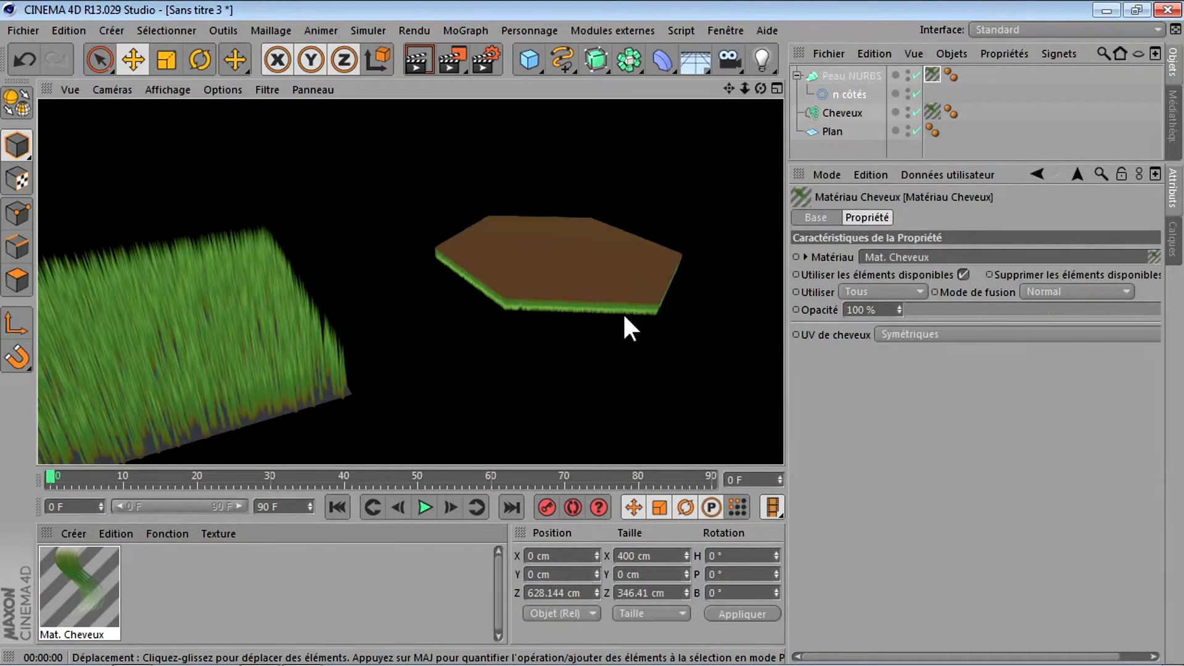
click(932, 76)
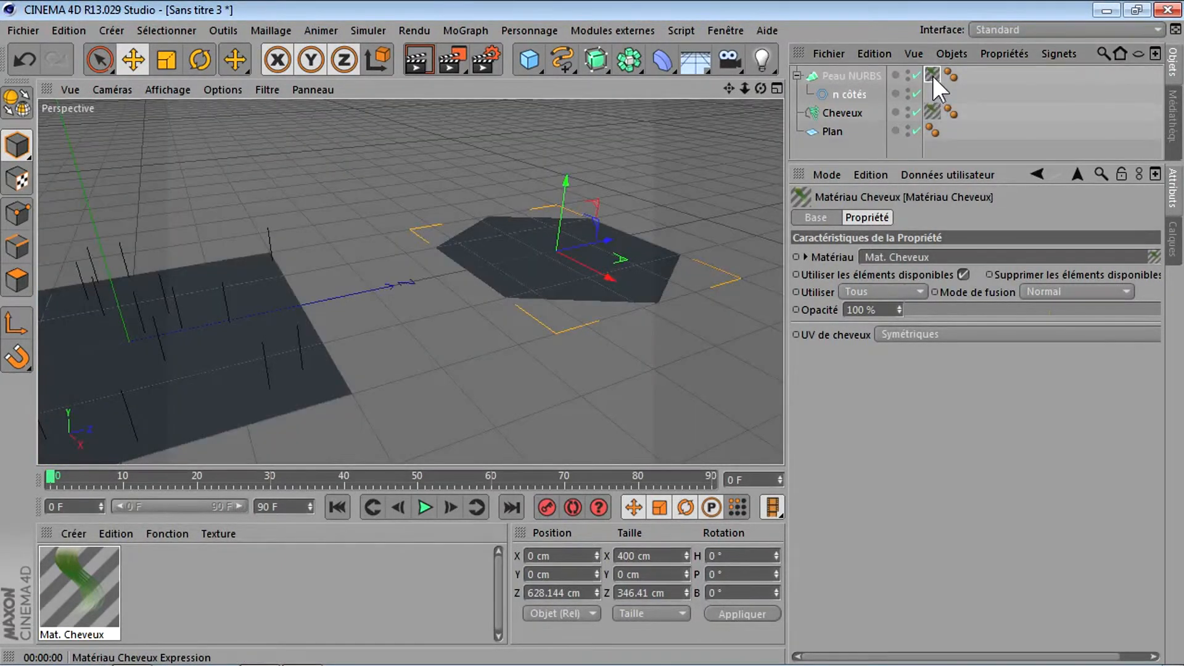
Remove the hair material from the Peau NURBS, link a duplicate of the Cheveux object to it, and render the view.
drag(932, 76, 845, 82)
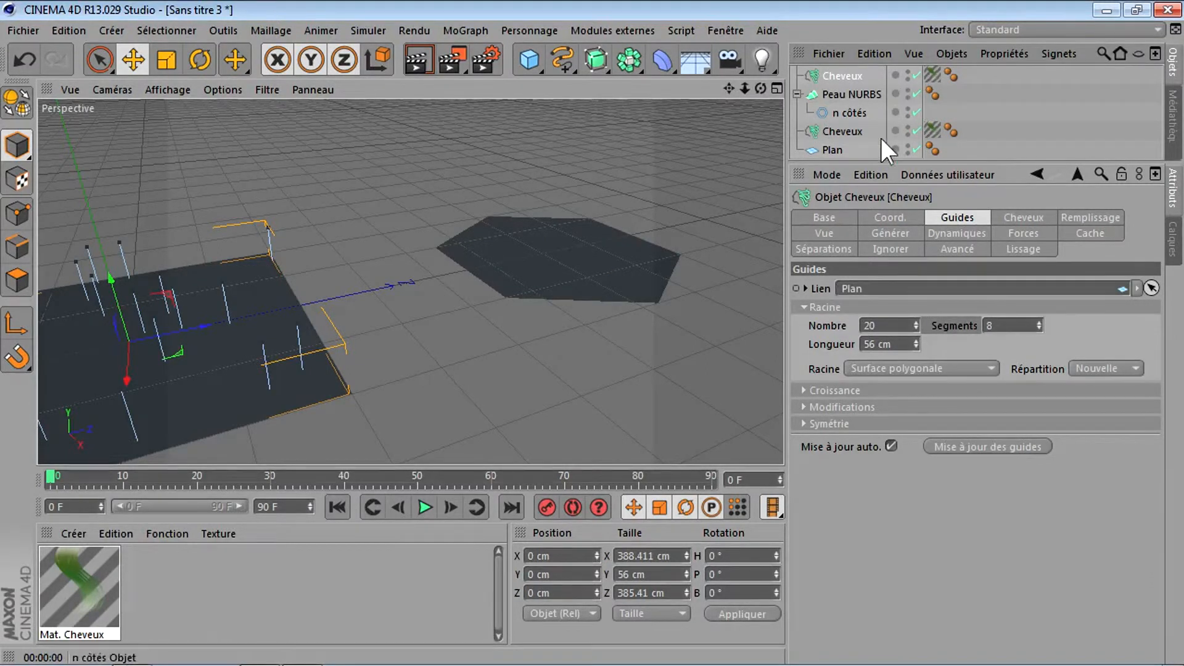
drag(840, 98, 866, 288)
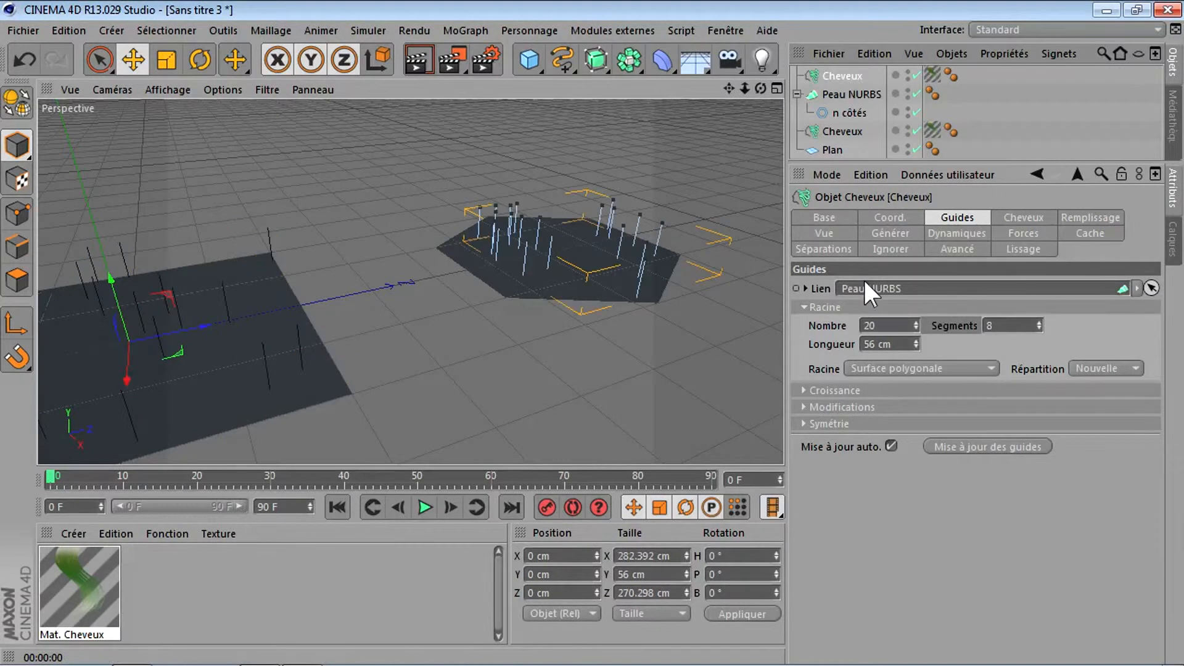
click(411, 57)
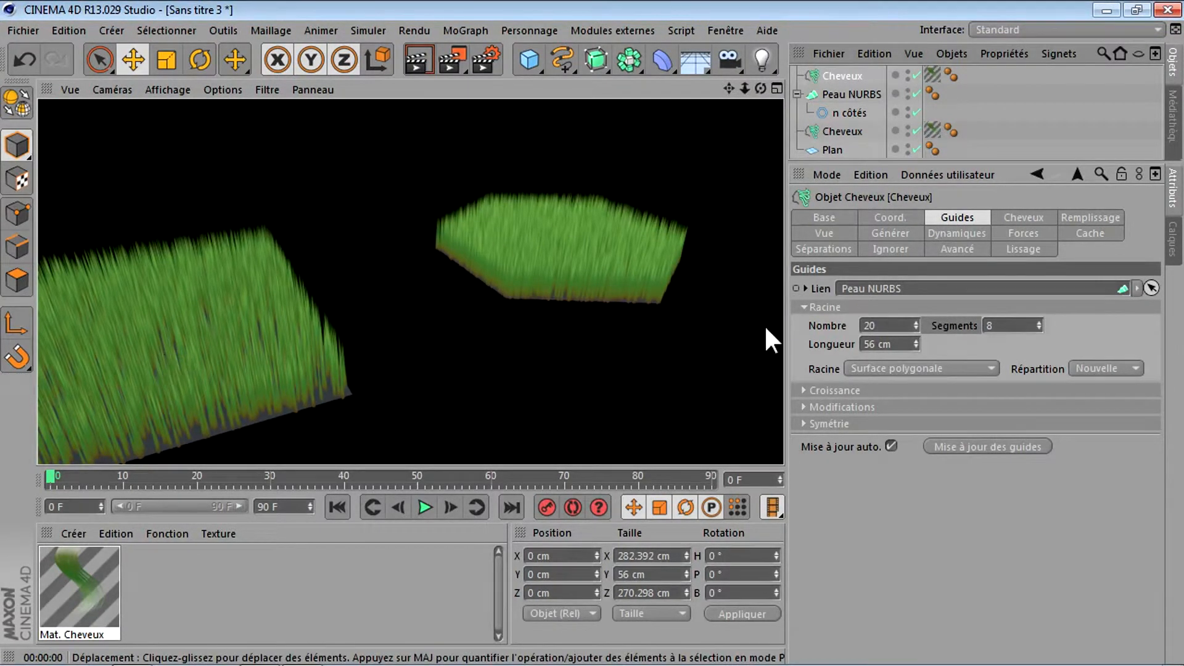
Set the Plan object's width and height segments to 12 each.
click(826, 150)
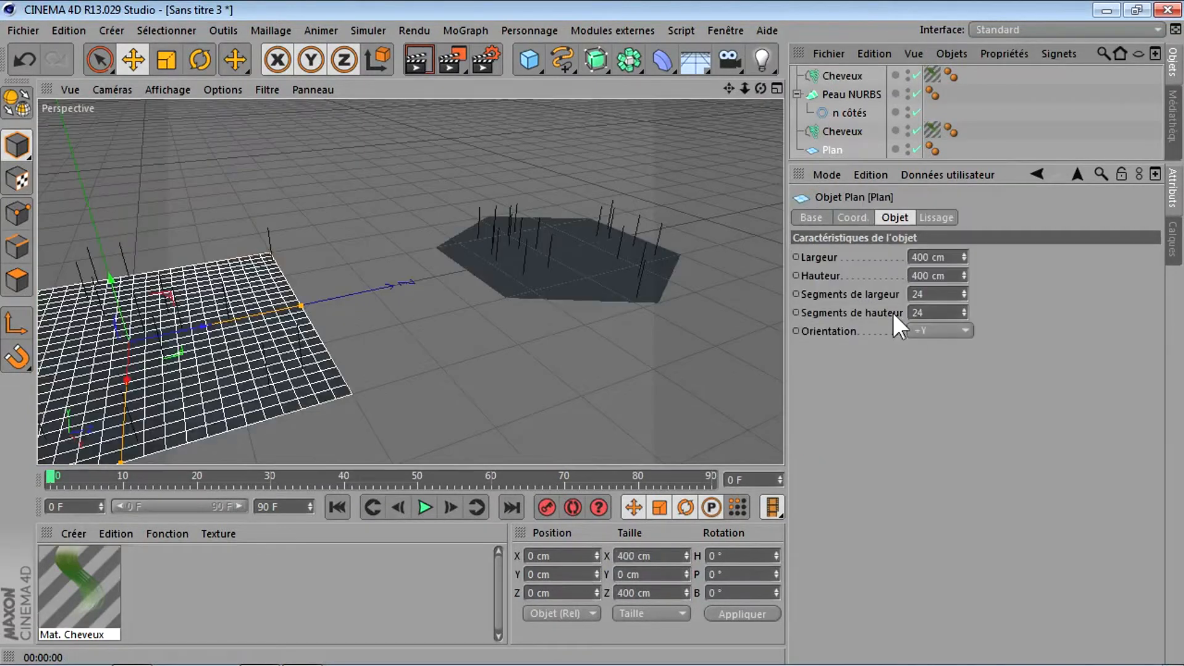
double_click(935, 294)
text(12)
key(Tab)
text(12)
key(Return)
drag(729, 89, 462, 277)
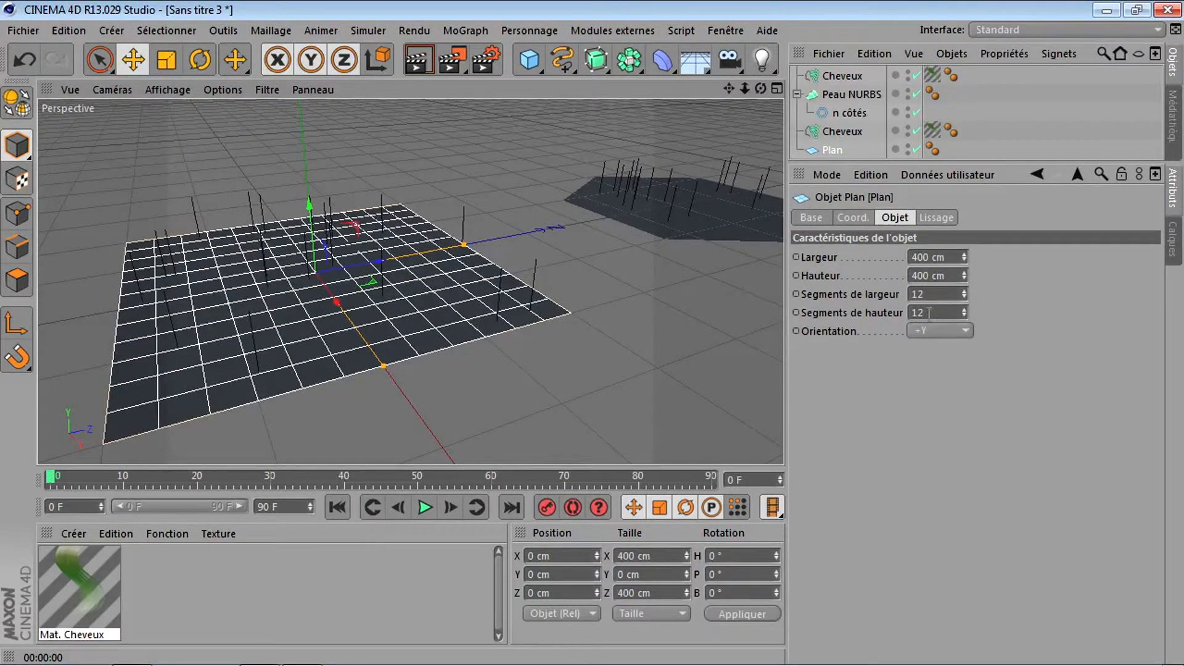
Reduce the Plan object's width and height segments to 6 each and render the view.
drag(938, 314, 877, 324)
text(6)
drag(929, 295, 912, 295)
text(6)
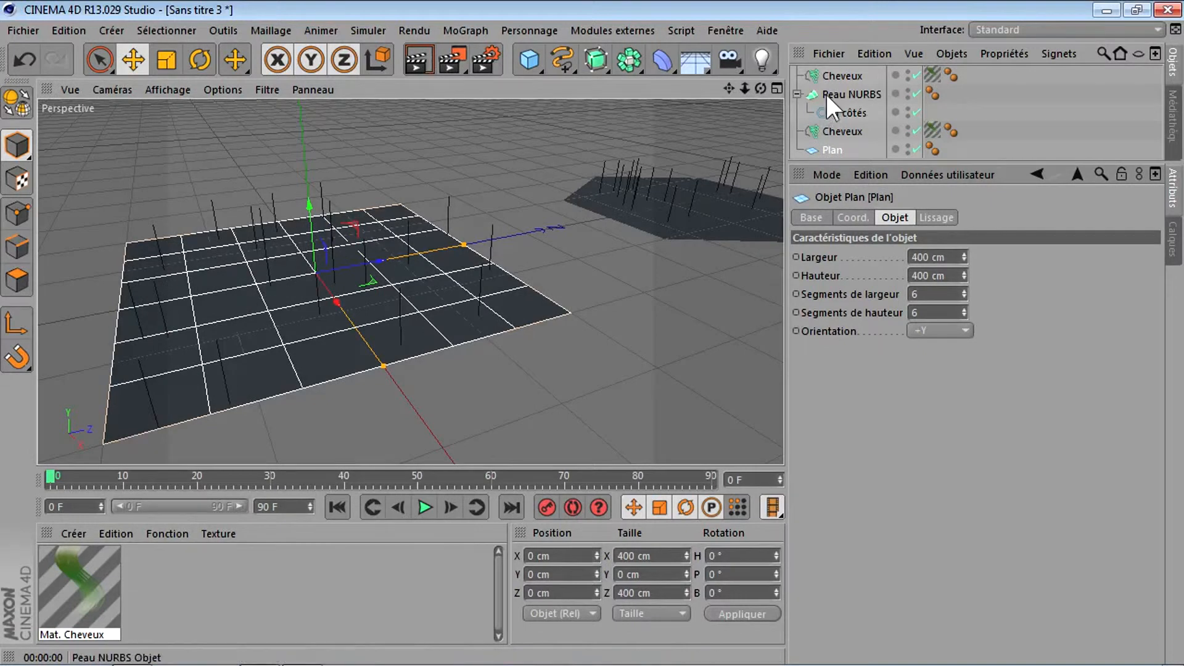
drag(729, 88, 714, 102)
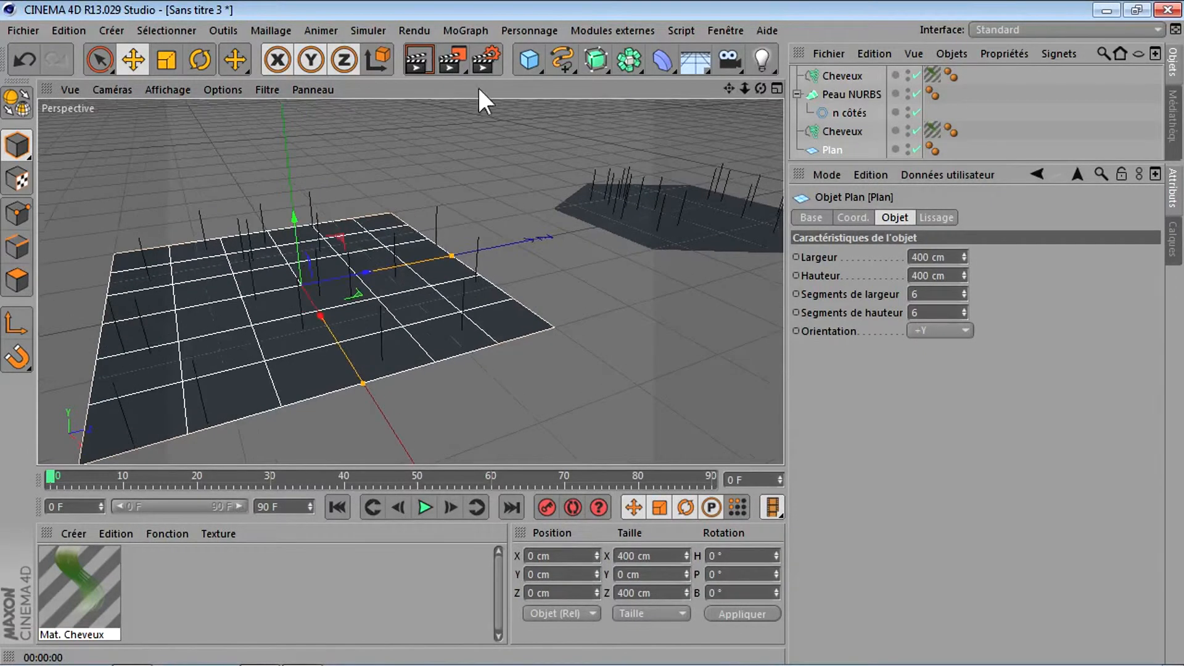
click(424, 57)
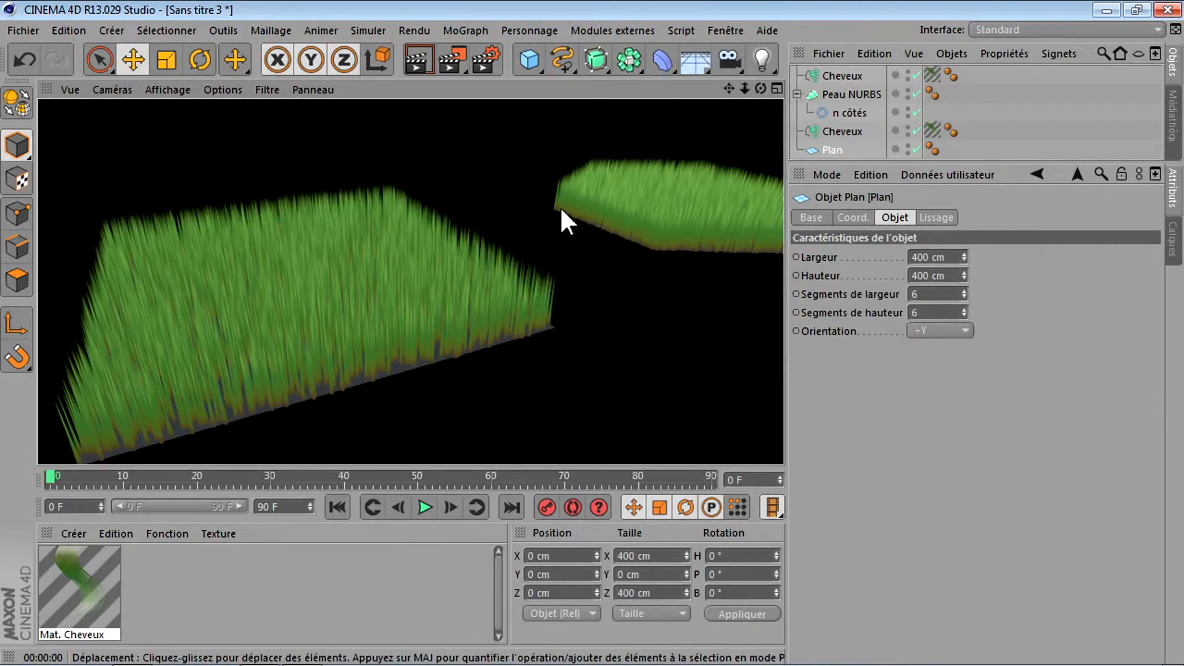
Render the plane and hexagon grass together from a higher, more distant viewpoint.
click(761, 88)
drag(761, 88, 761, 154)
right_drag(729, 88, 641, 88)
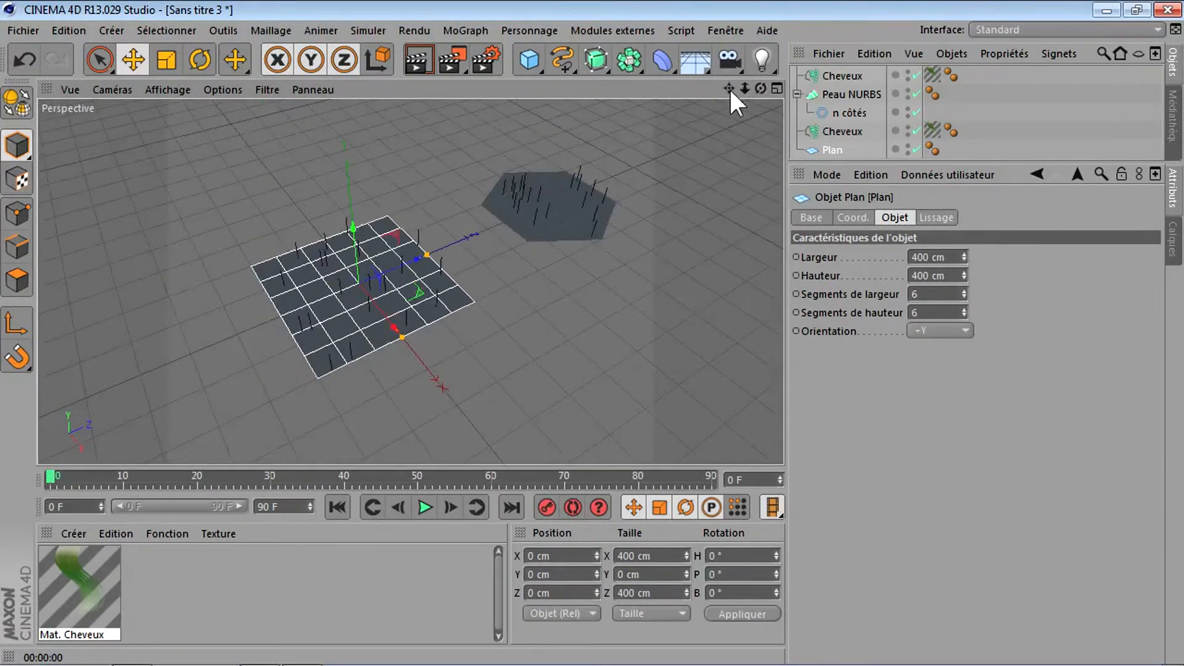
click(416, 54)
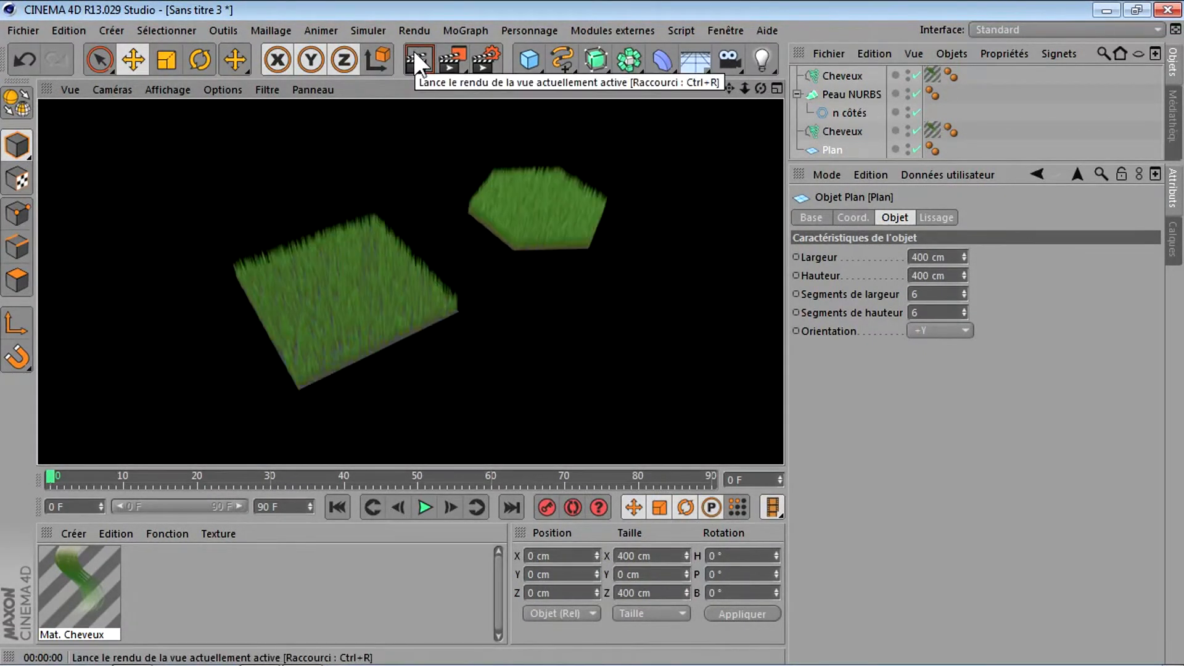
click(371, 308)
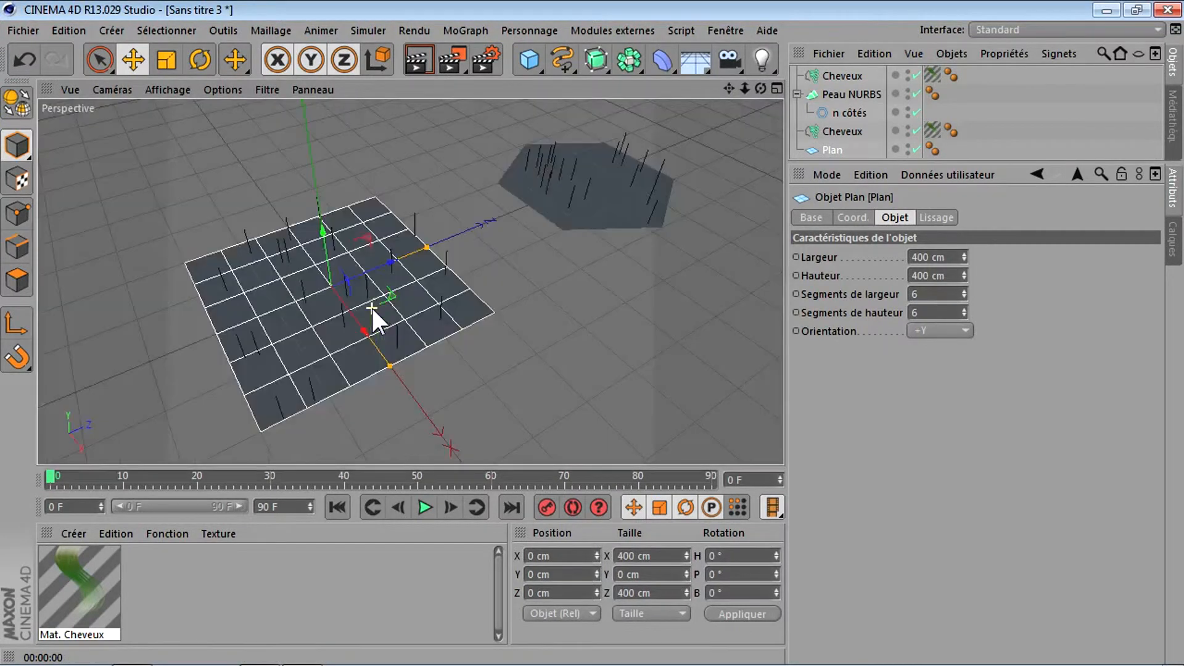
Set the Plan object's width and height segments to 1 each and render the view.
drag(941, 313, 860, 324)
text(1)
drag(912, 294, 938, 294)
text(1)
key(Return)
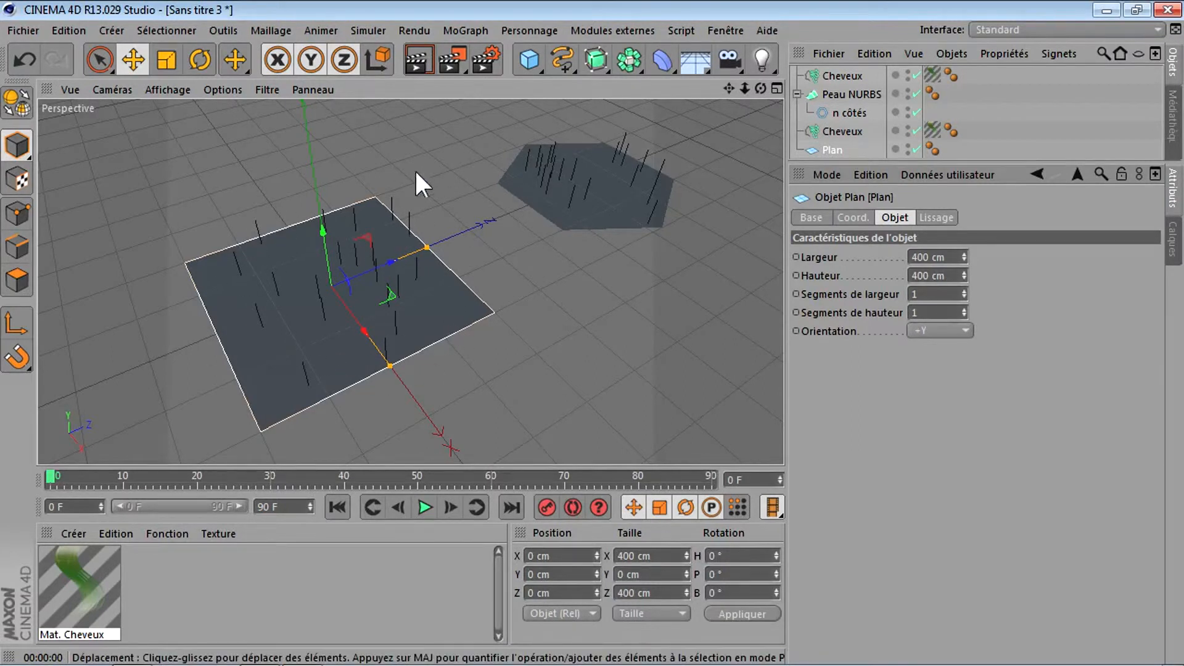
click(416, 59)
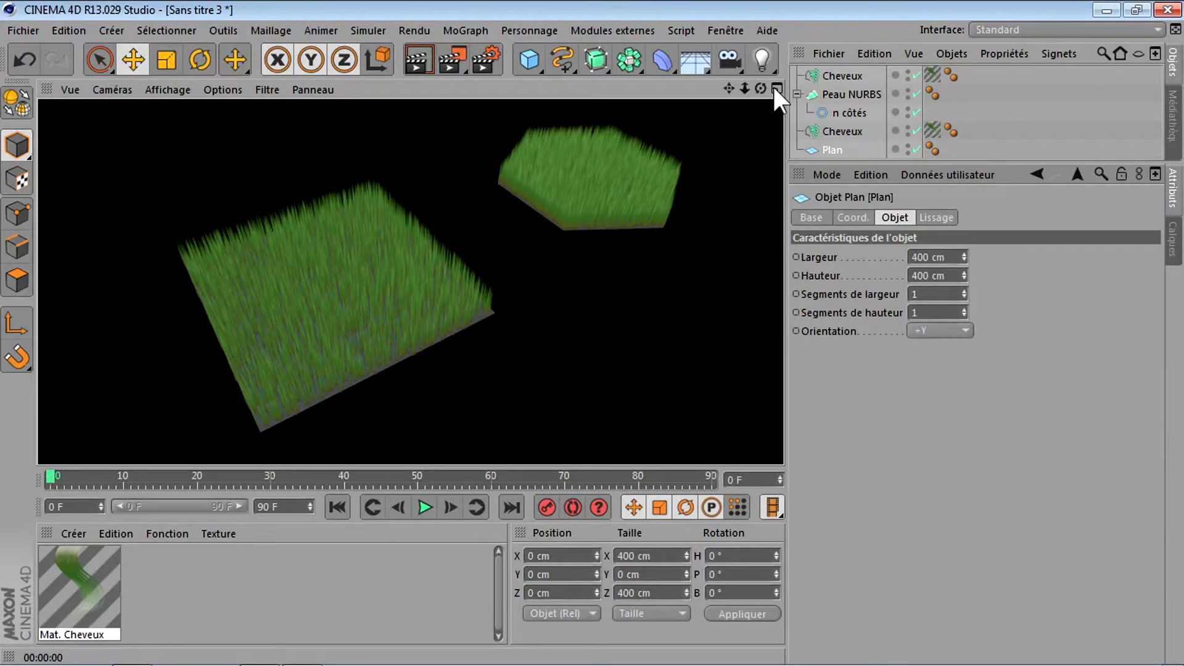
Review the guide settings of both Cheveux objects, including the Croissance options of the plane's hair.
click(851, 74)
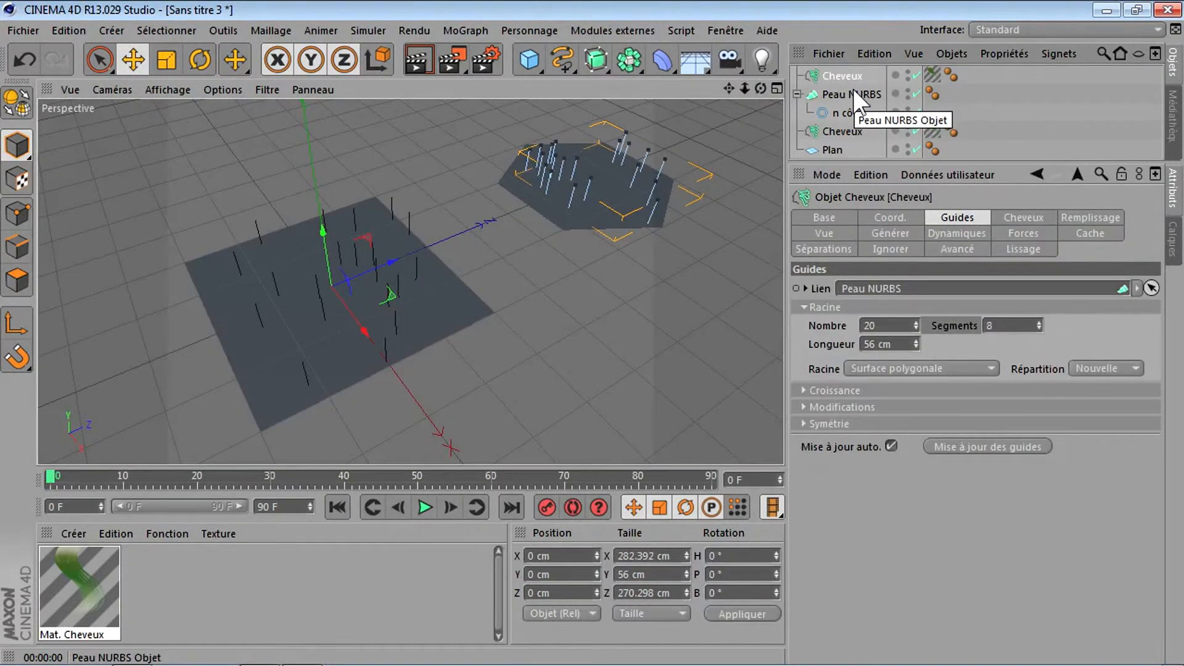
click(852, 132)
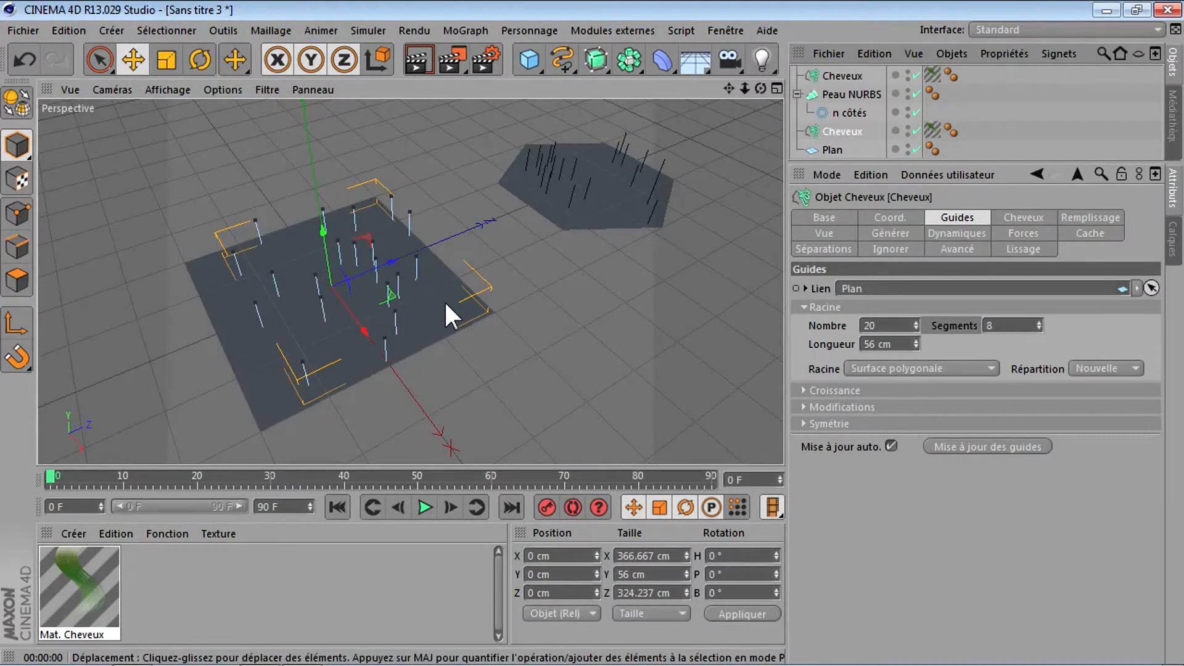
click(1016, 217)
click(957, 219)
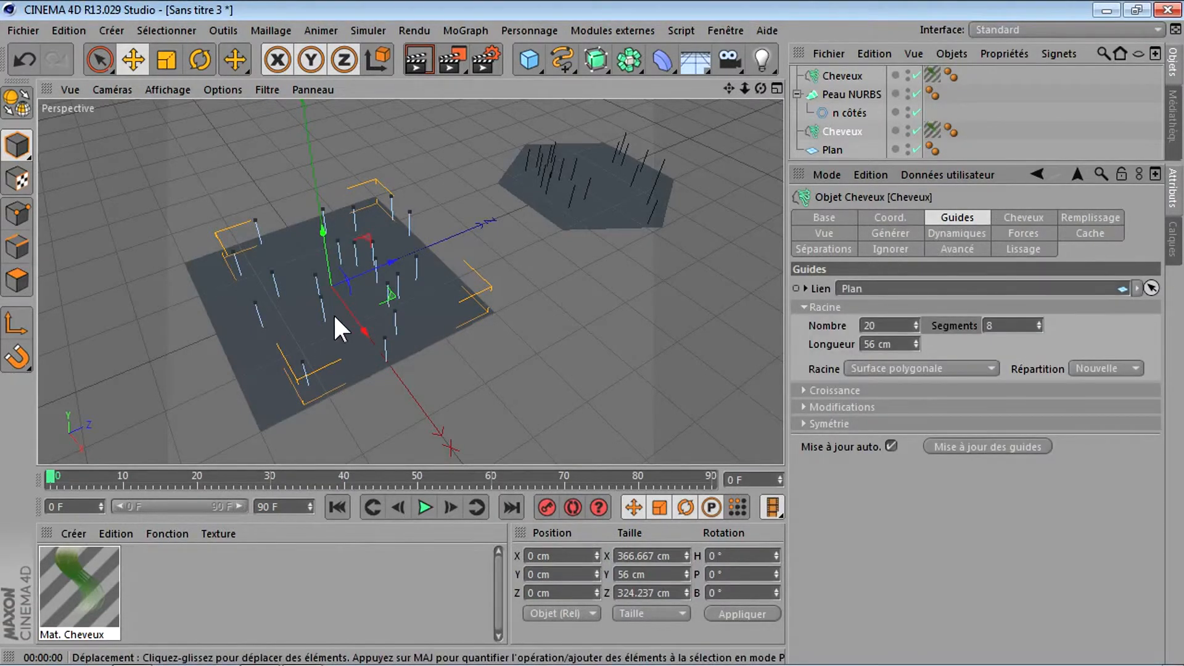
click(803, 391)
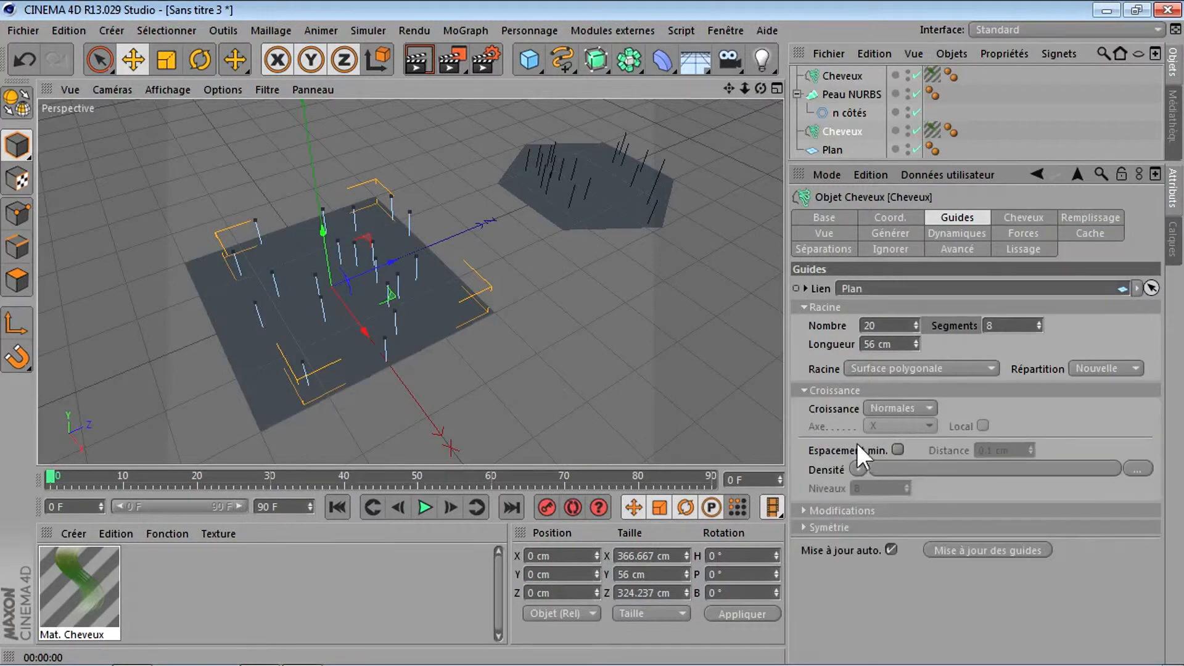
click(804, 391)
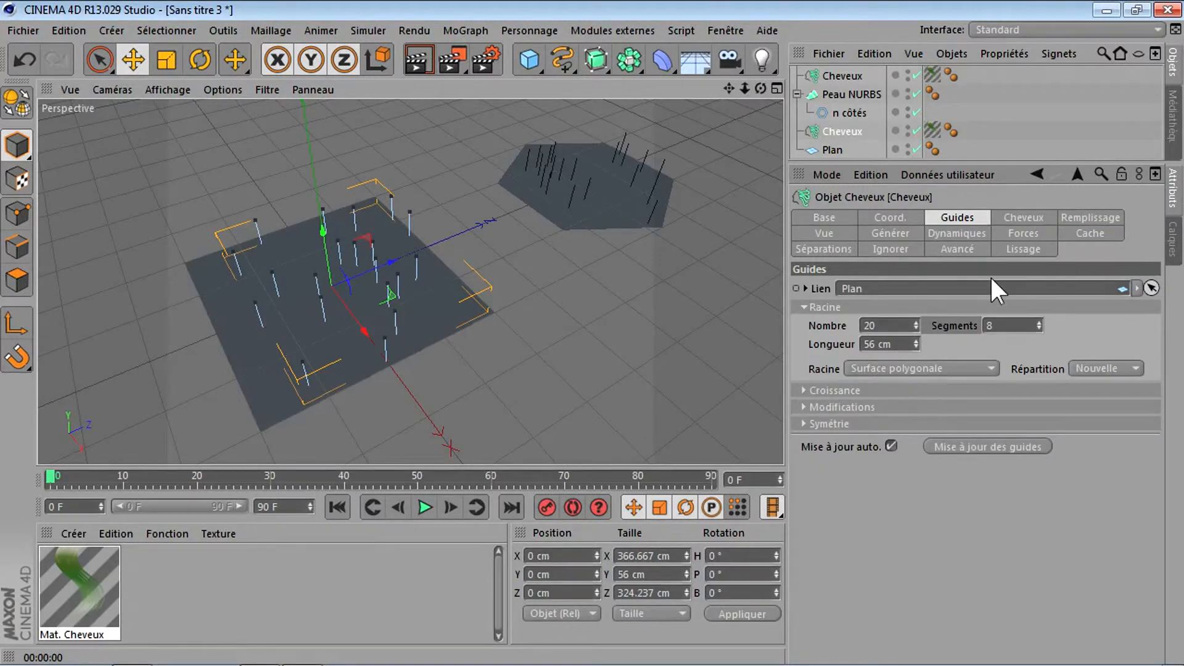
Play the hair dynamics up to frame 76, render the fallen grass, and return to frame 0.
click(971, 233)
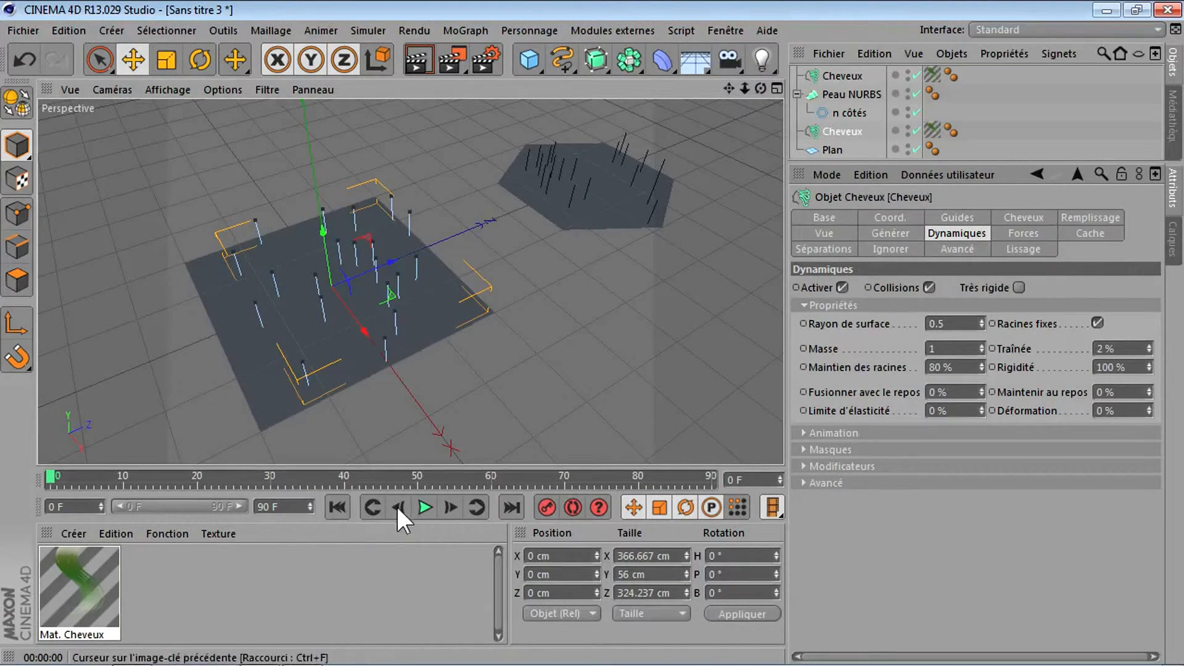
click(425, 507)
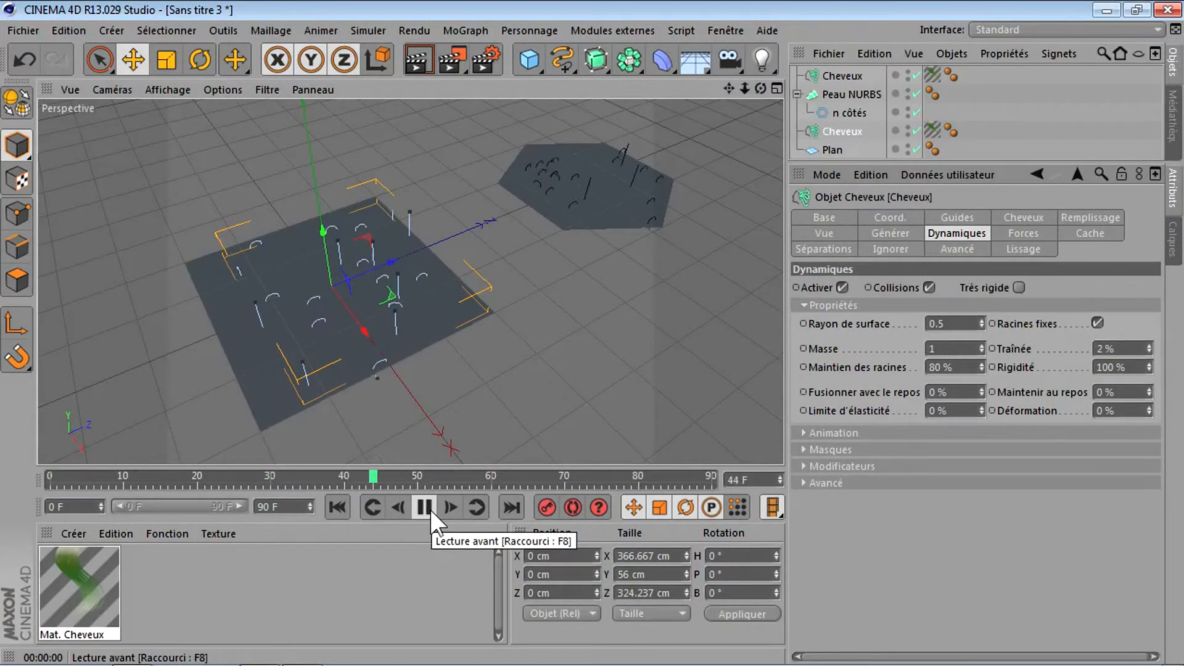
click(431, 508)
click(420, 63)
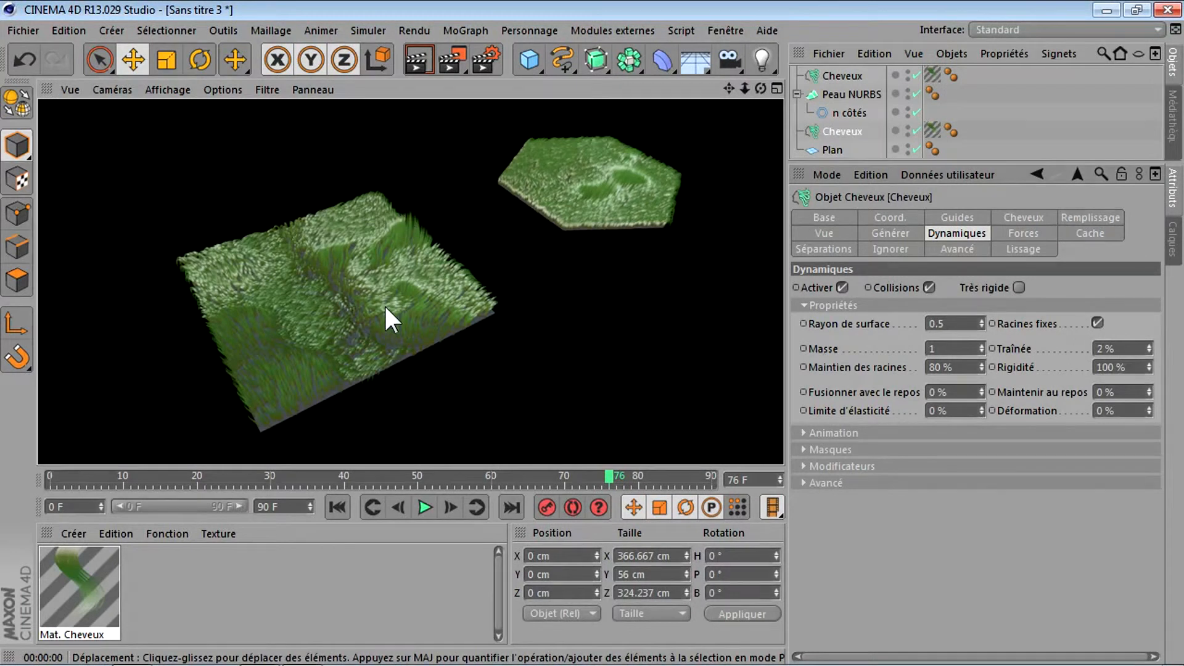
click(338, 507)
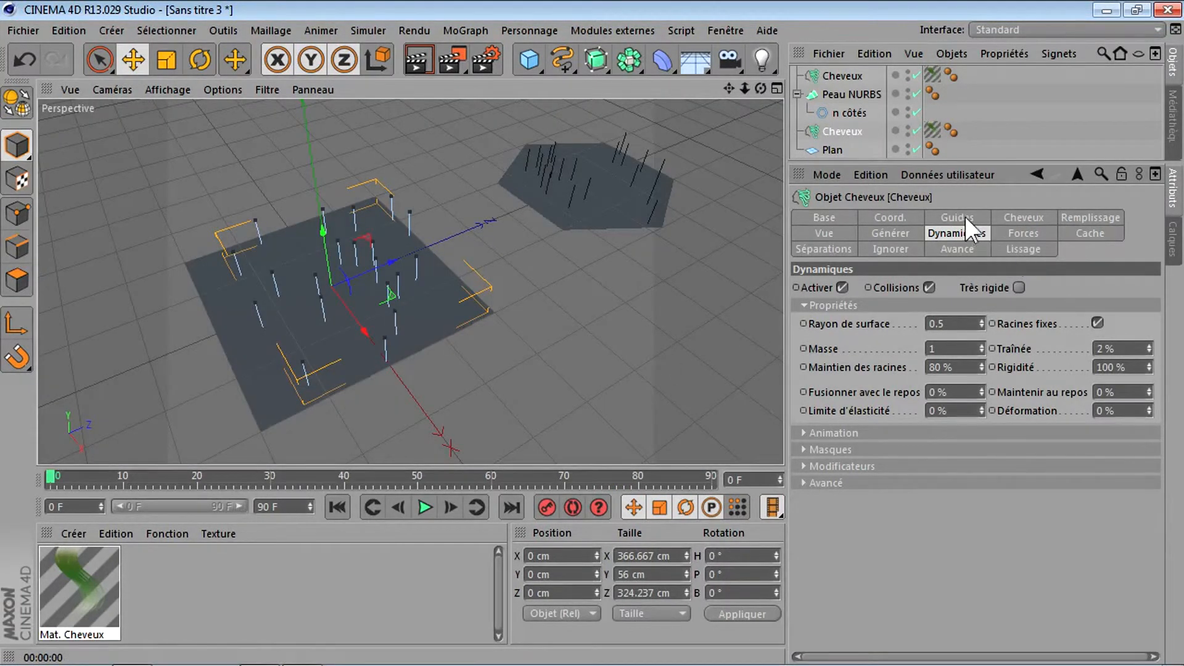
Reduce the hair count of the plane's Cheveux object to 1 and render the view.
click(1022, 217)
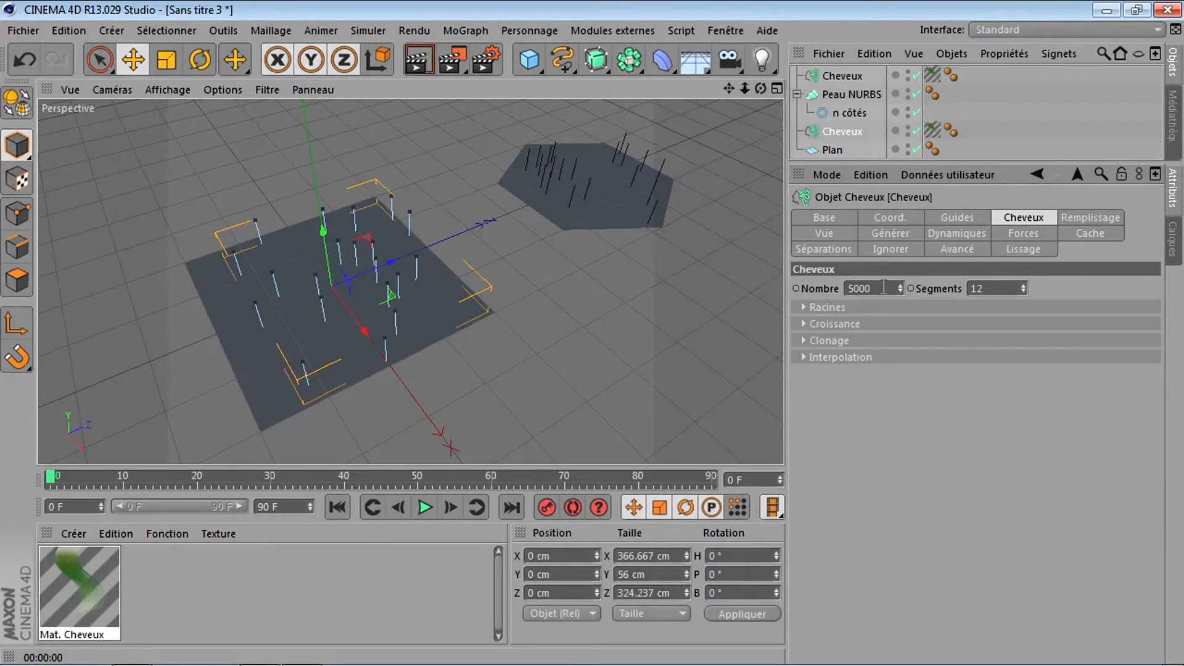
drag(889, 288, 840, 295)
text(0)
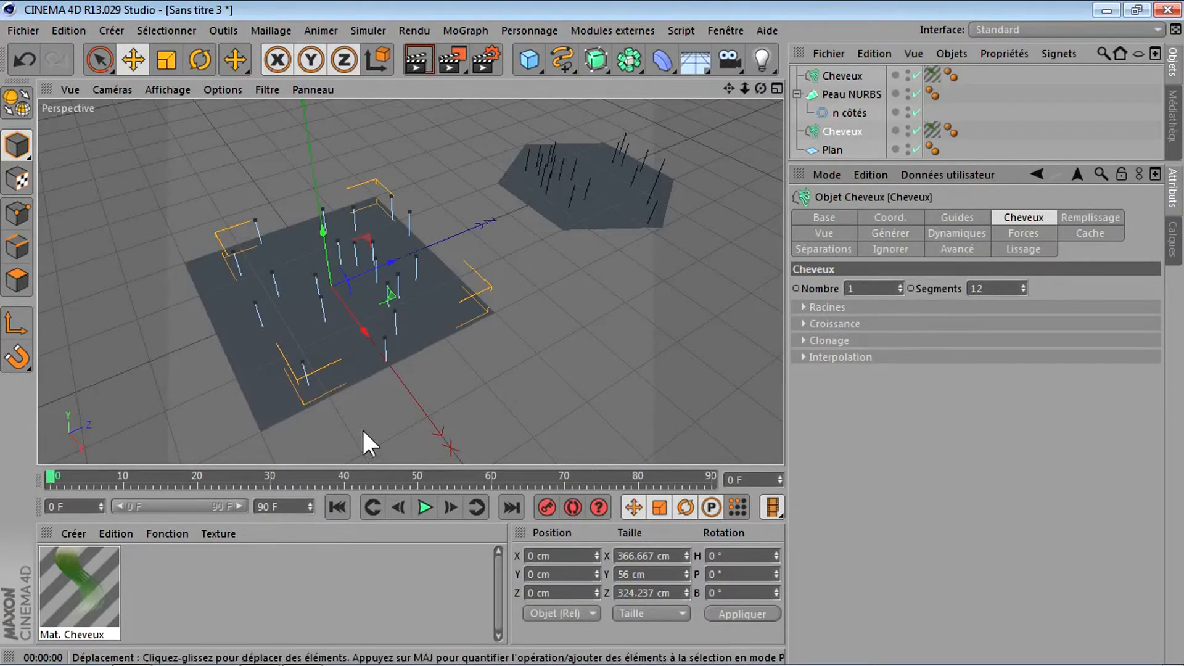
click(418, 58)
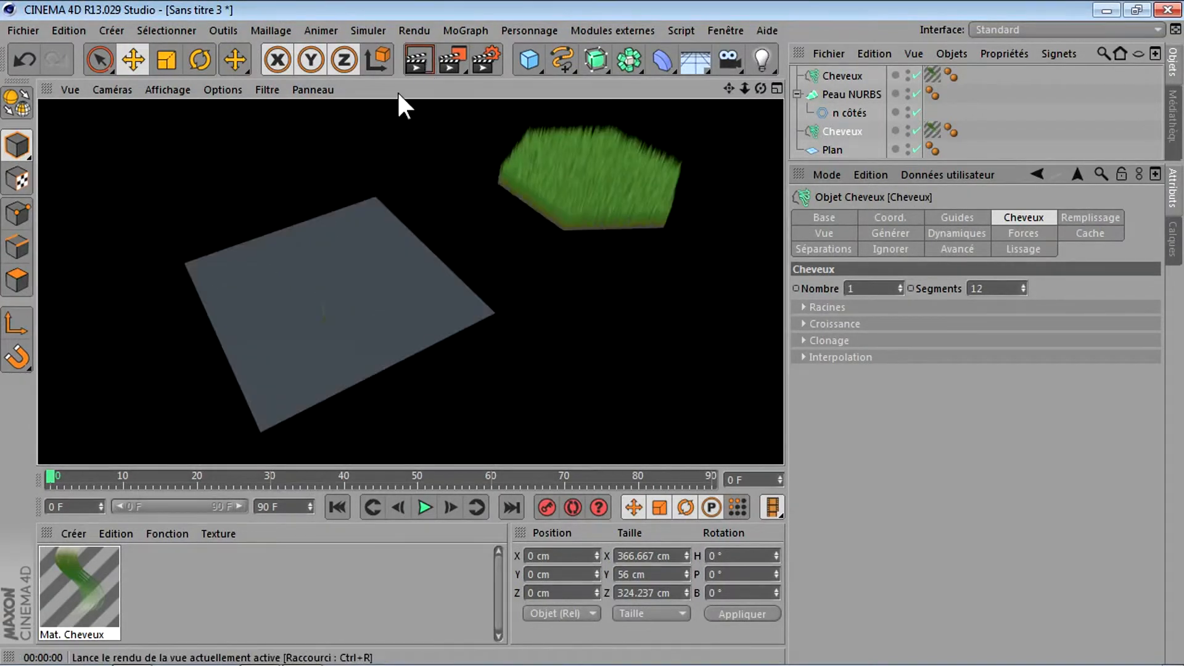
Check the guide count of the plane's Cheveux object, set its hair count to 10, and render the view.
click(957, 218)
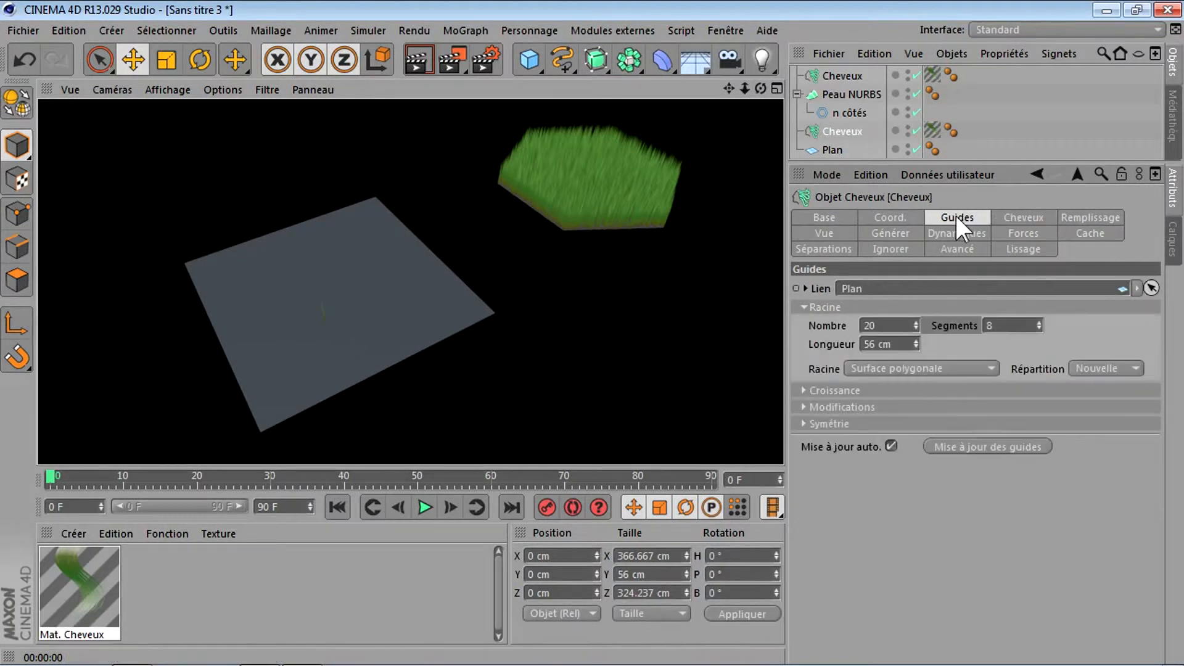
click(877, 325)
click(1021, 217)
click(872, 289)
text(1)
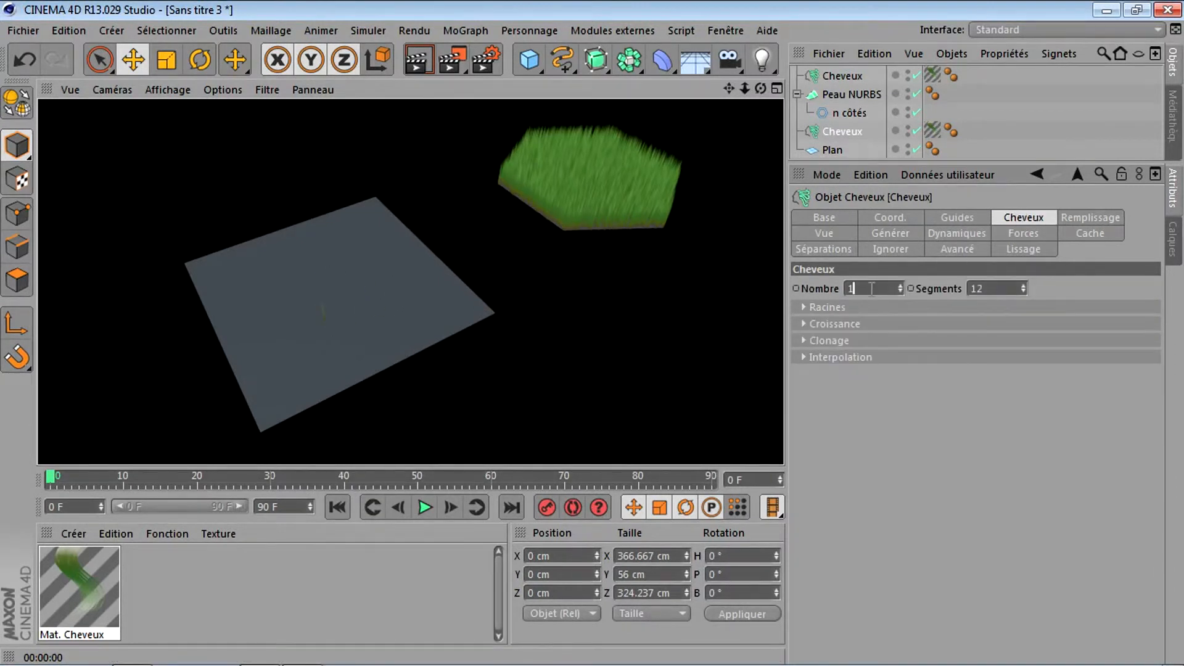
text(0)
key(Return)
click(409, 57)
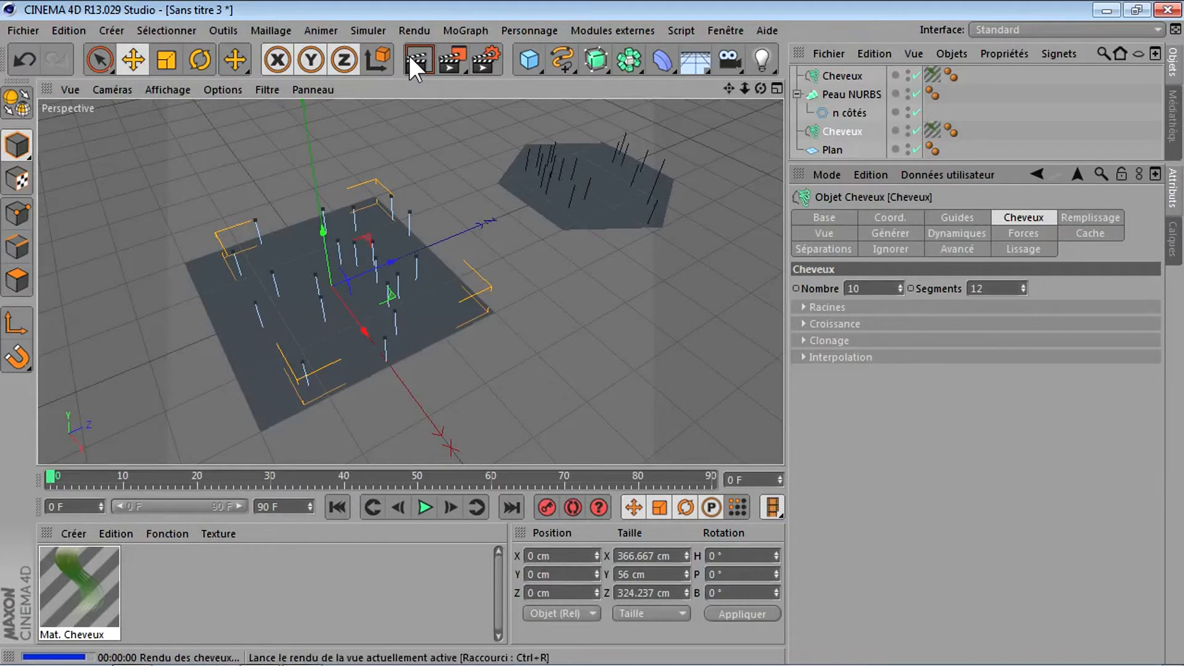
Set the hair count of the plane's Cheveux object to 100 and render the view.
text(0)
key(Return)
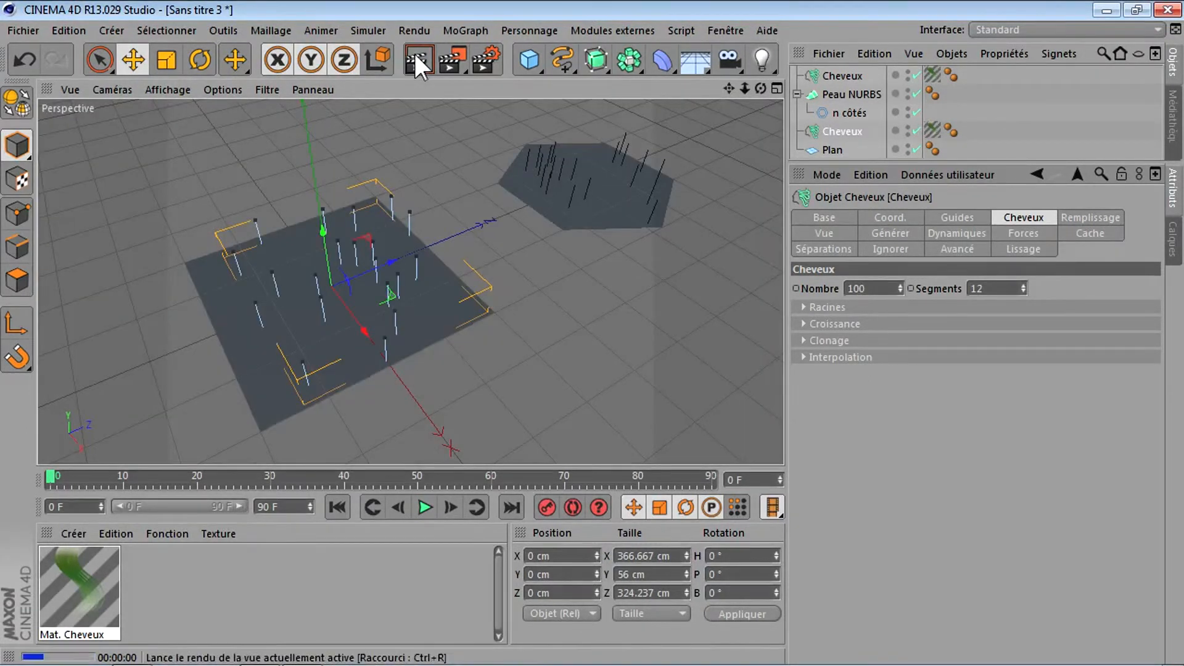
click(414, 54)
Raise the hair count of the plane's Cheveux object to 1000 and render the view.
click(875, 288)
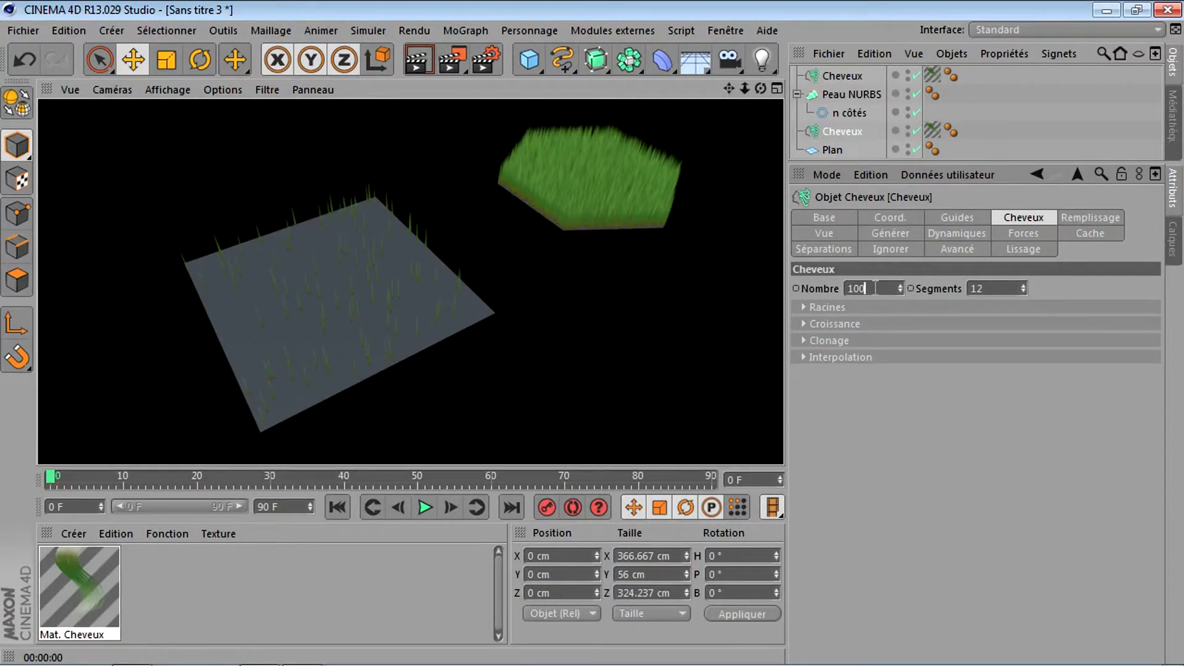
text(0)
key(Return)
click(413, 54)
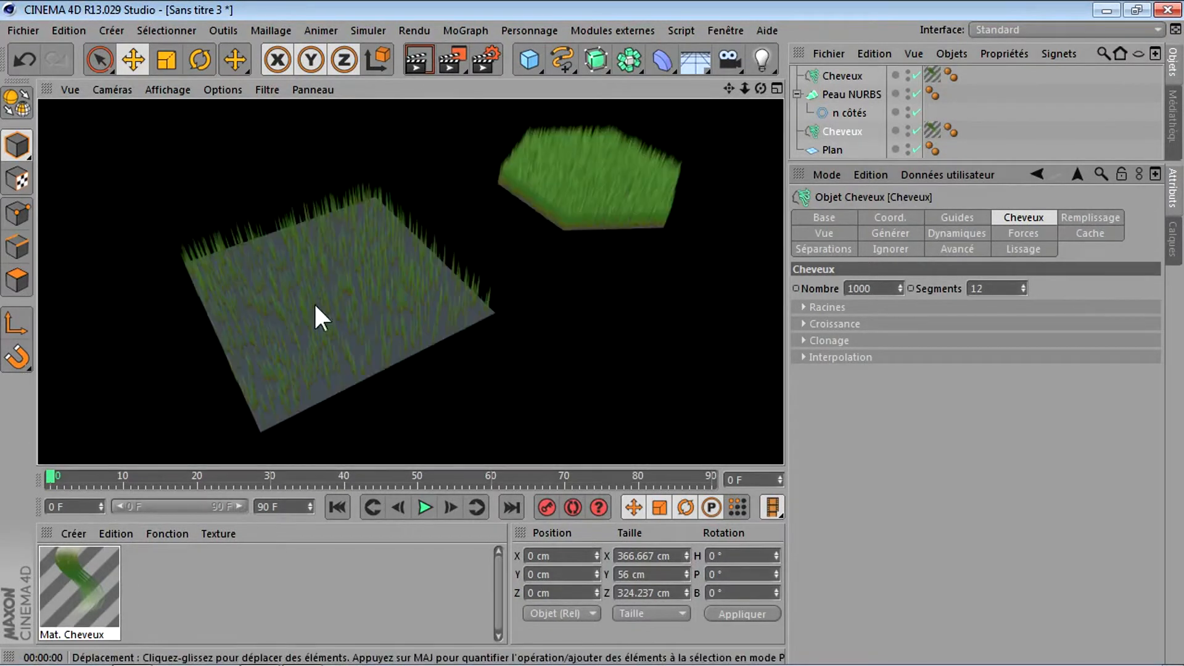
Increase the plane's hair count to 5000 and render the view.
double_click(873, 288)
text(5000)
key(Return)
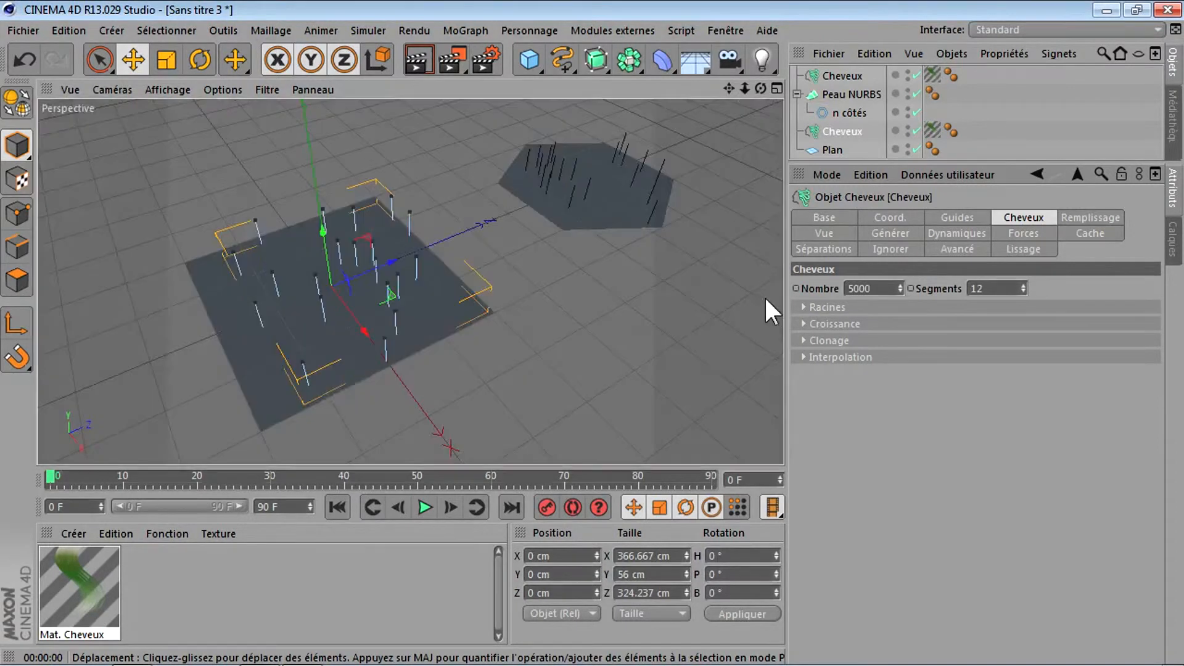
click(418, 58)
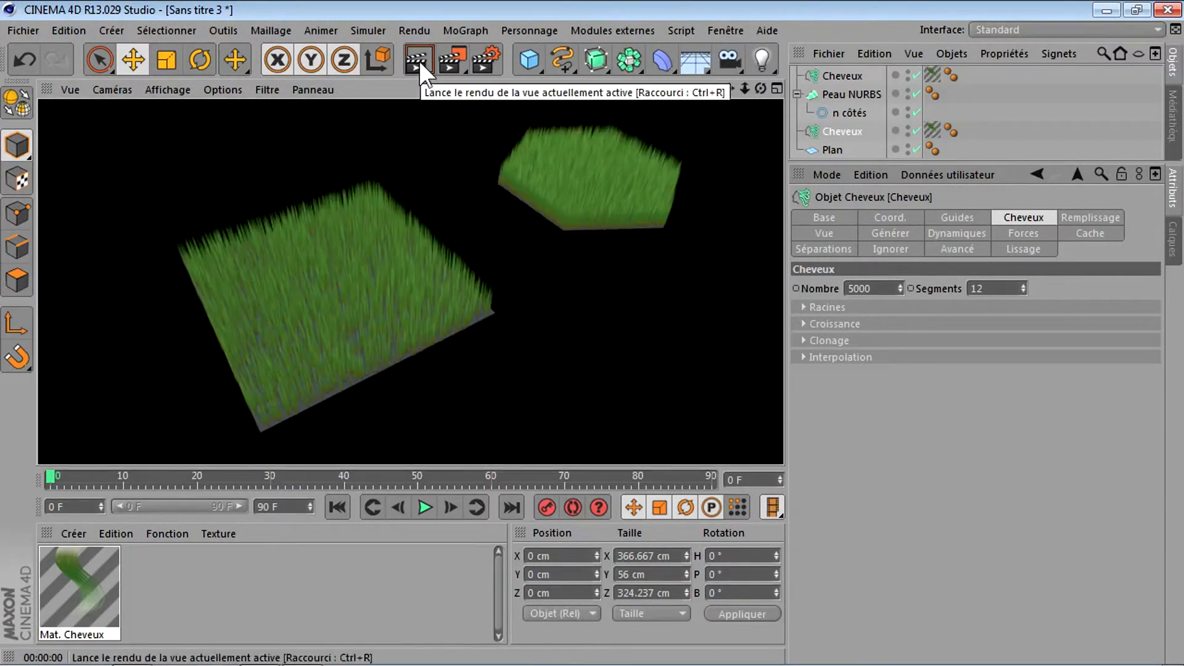
Set the number of guides on the plane's Cheveux object to 50 and render the view.
click(960, 217)
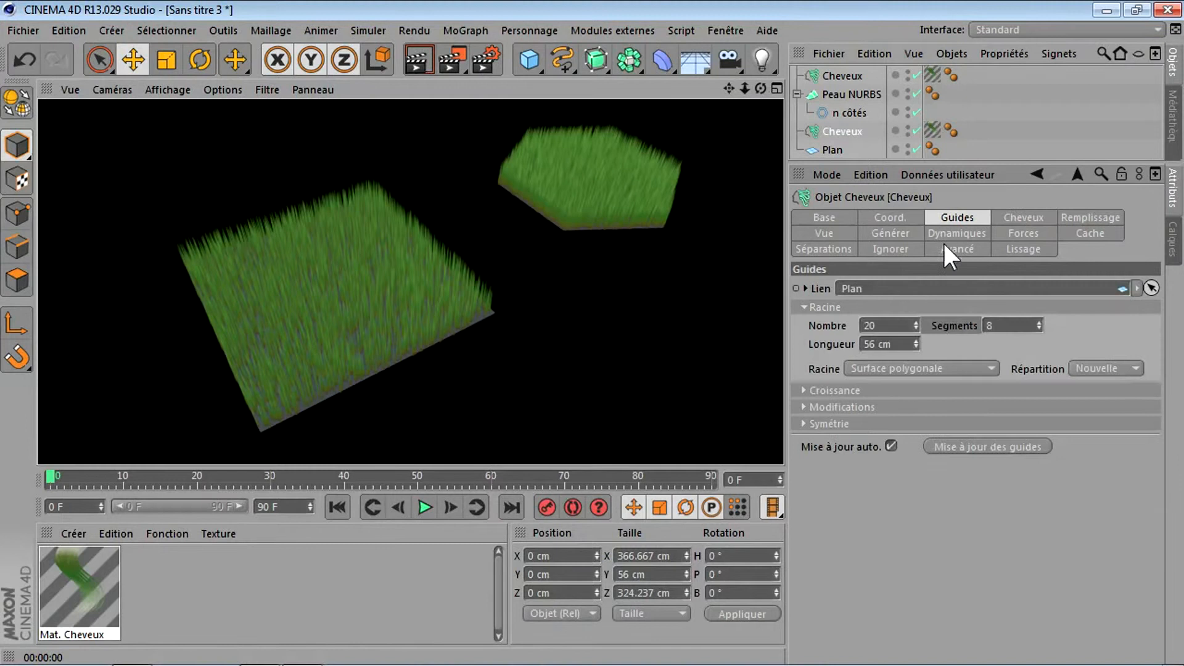
double_click(890, 325)
text(50)
key(Return)
click(414, 54)
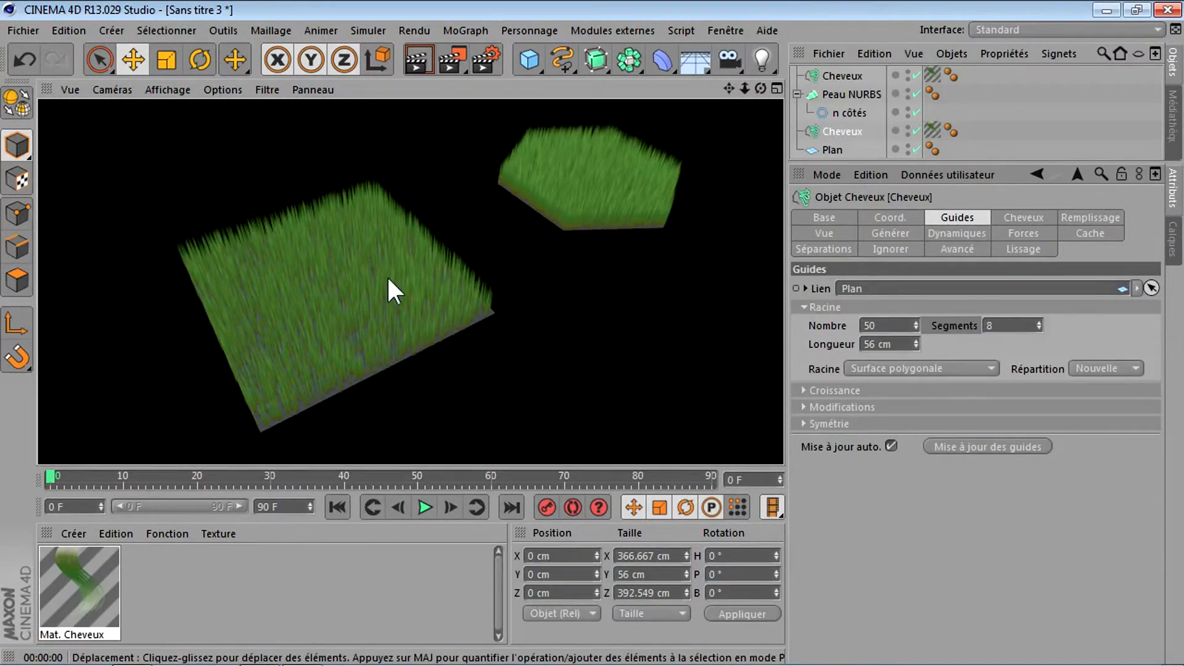
Set the plane's hair count to 6000 and render the grass from two slightly different view angles.
click(1039, 218)
drag(855, 288, 812, 295)
text(6)
key(Return)
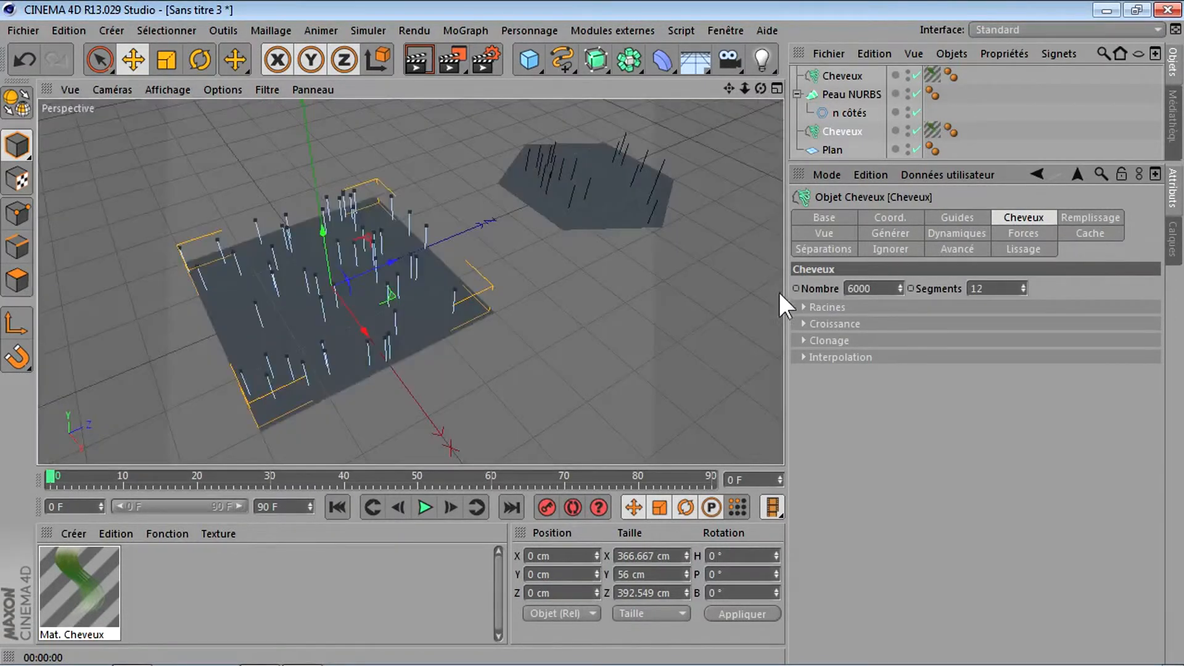
click(415, 57)
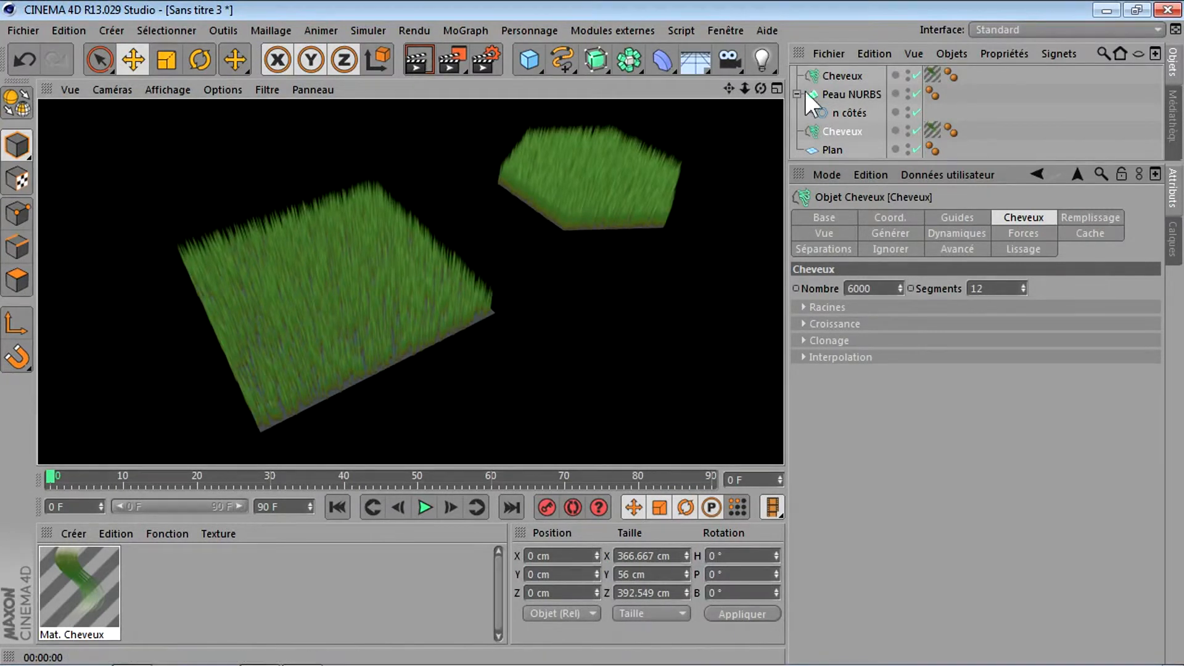
click(762, 87)
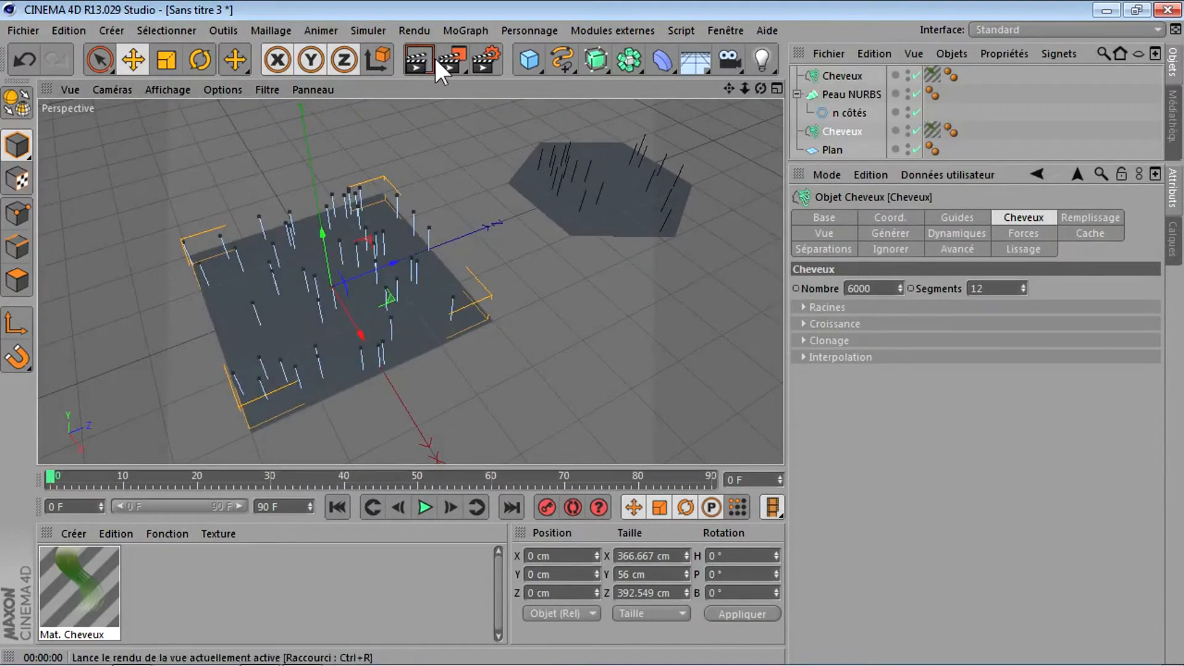
click(433, 58)
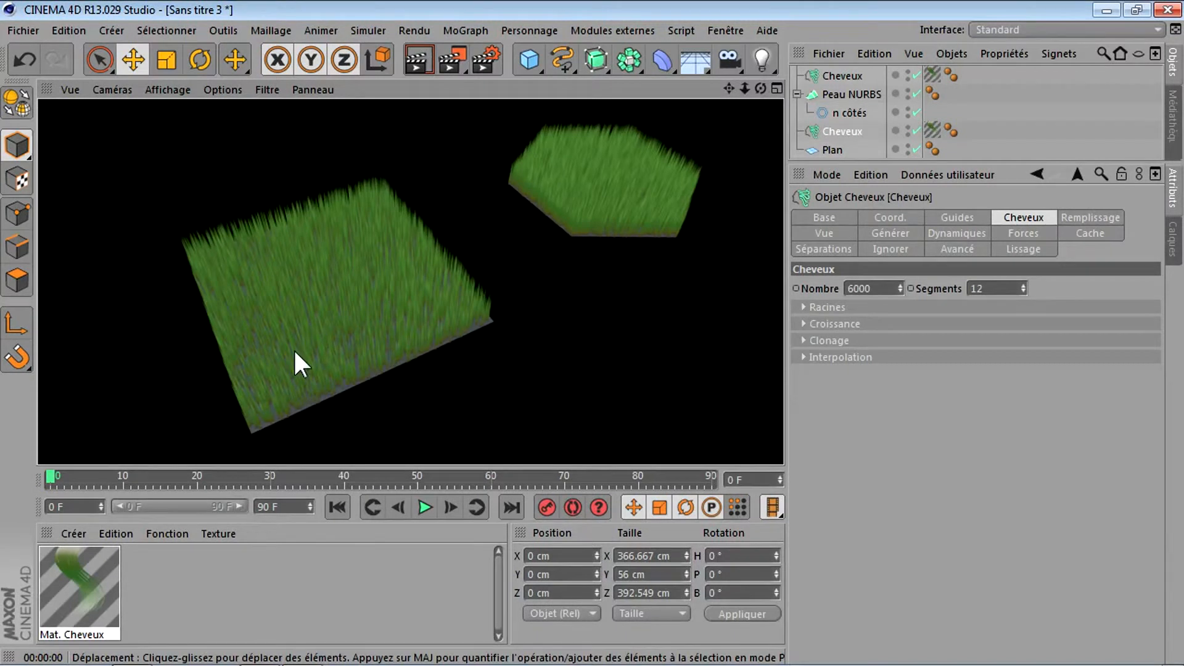
Enable Cheveux de remplissage on the plane's hair and render the grass from the current and a lower view angle.
click(1113, 219)
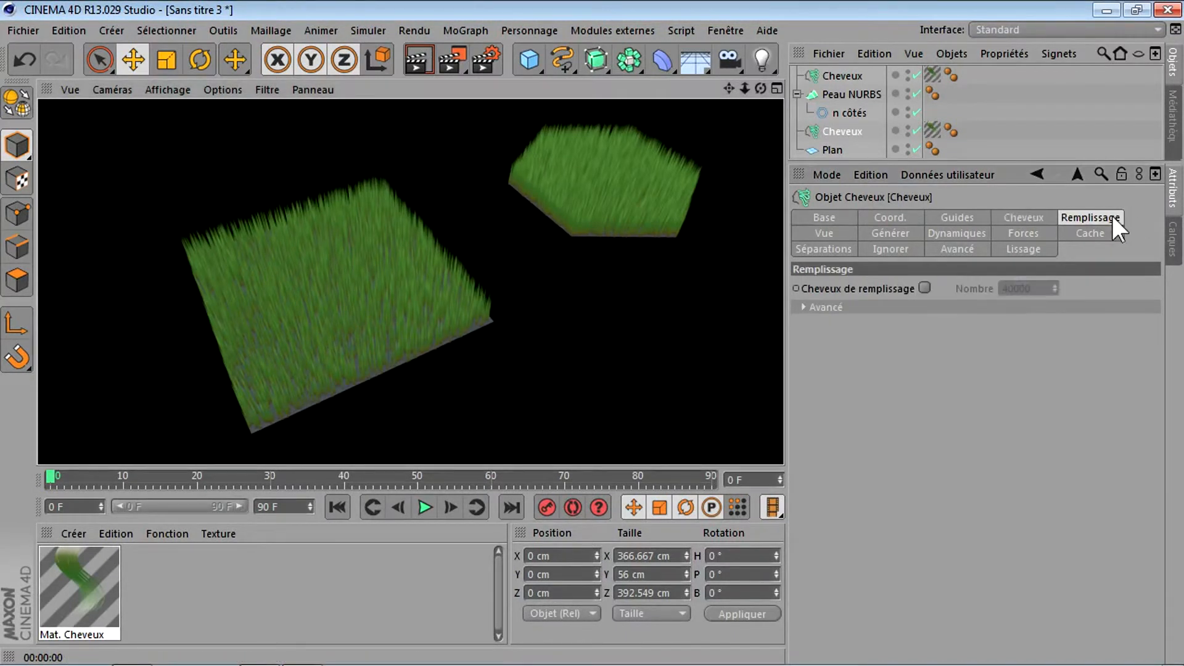
click(925, 292)
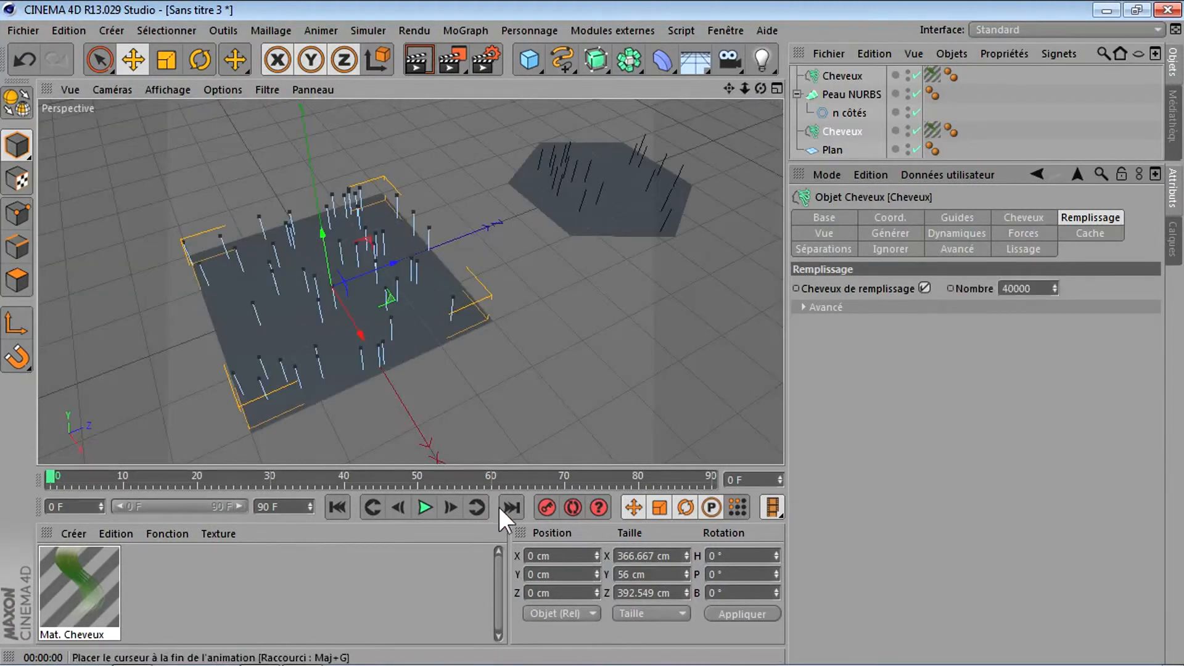
click(411, 57)
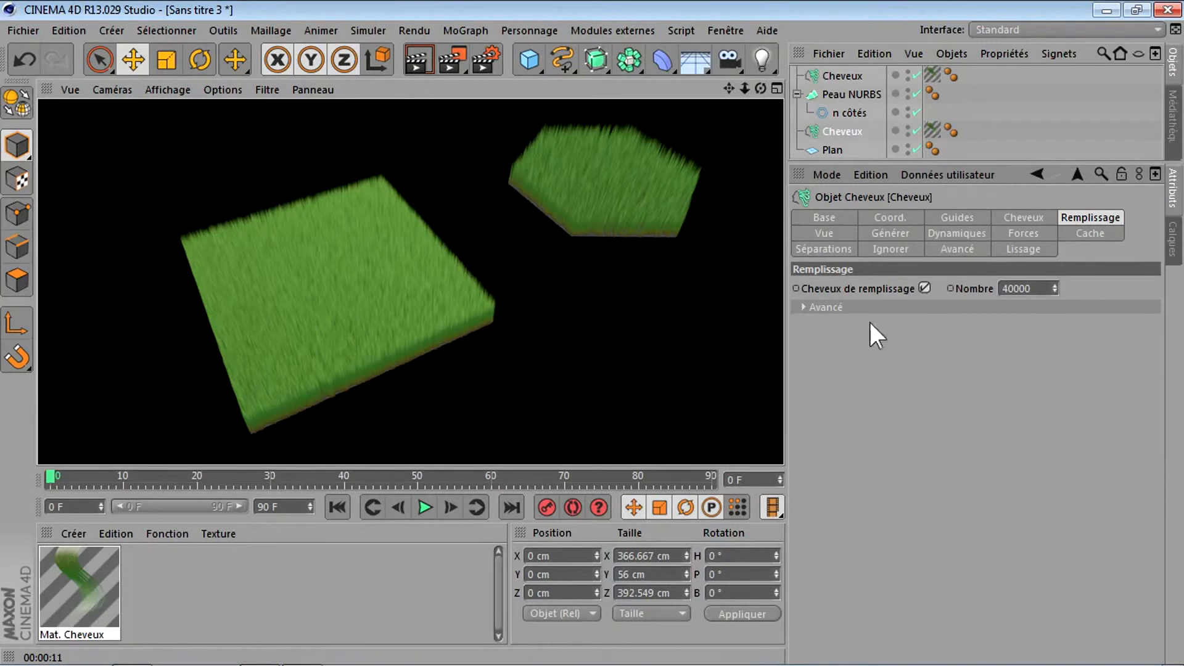
drag(759, 91, 781, 62)
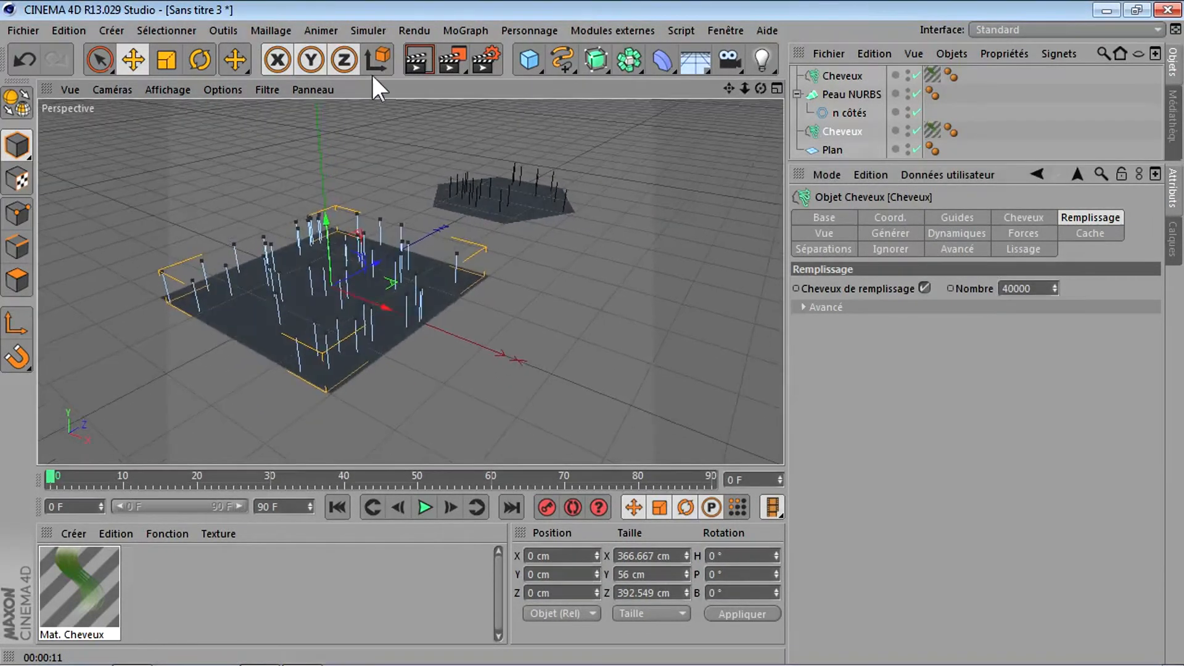
click(414, 62)
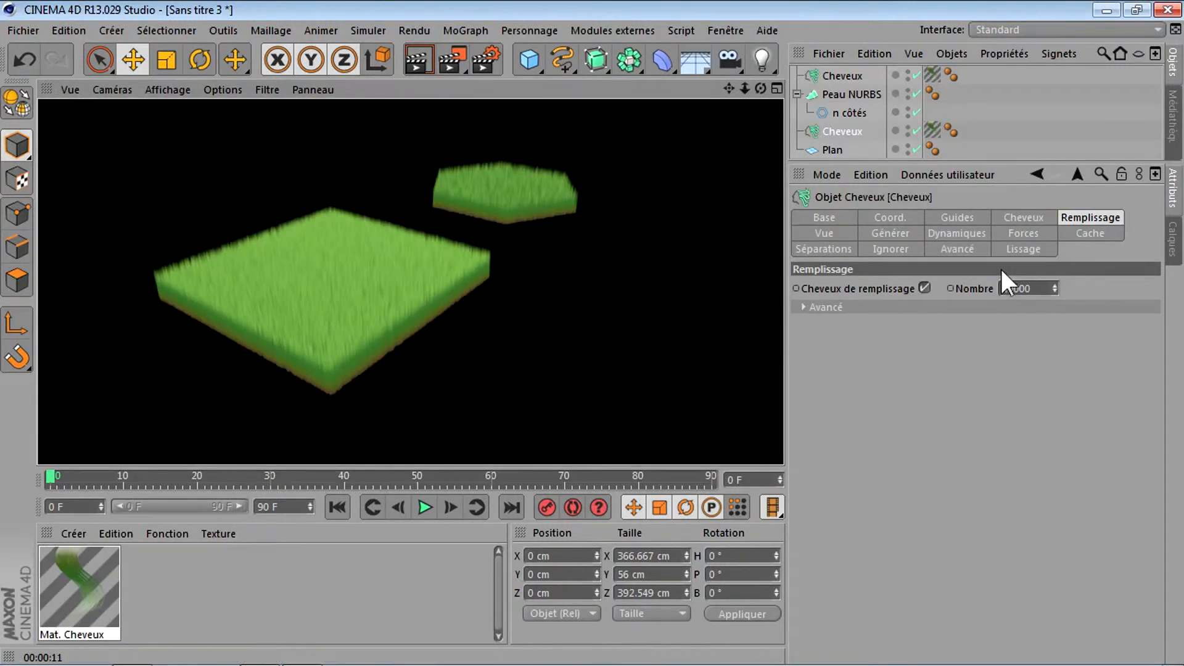
Set the number of fill hairs on the plane's Cheveux object to 10000.
click(1005, 289)
key(Delete)
text(1)
key(Return)
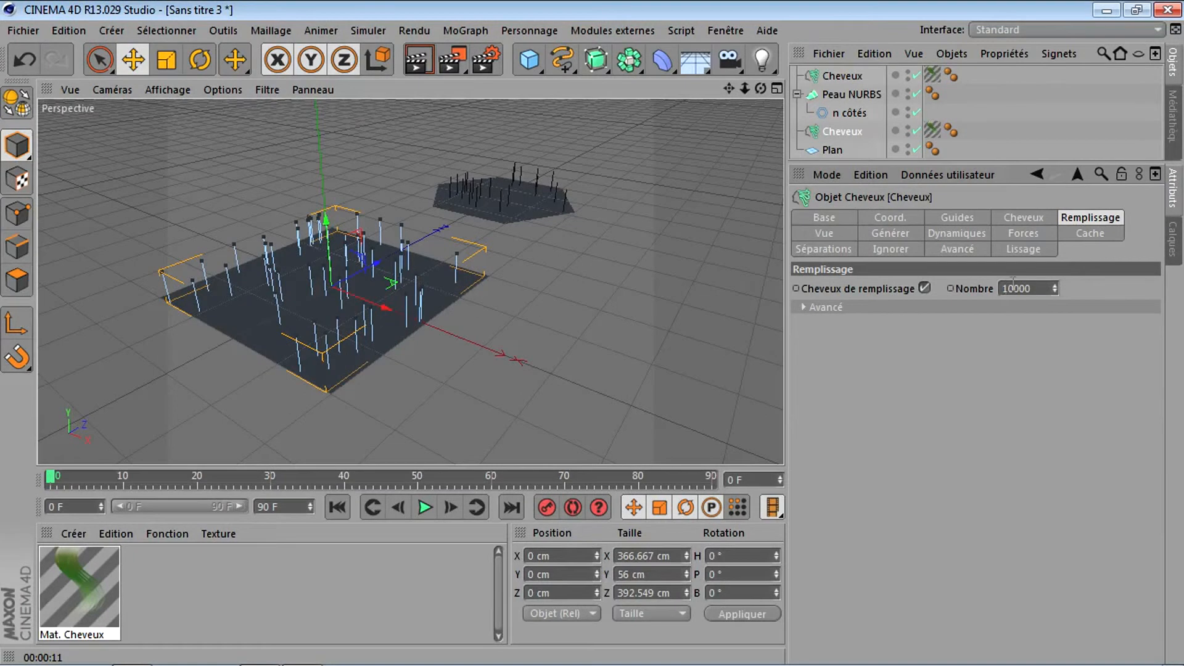
Display the guide settings of the plane's hair and play the hair dynamics up to frame 40.
click(960, 218)
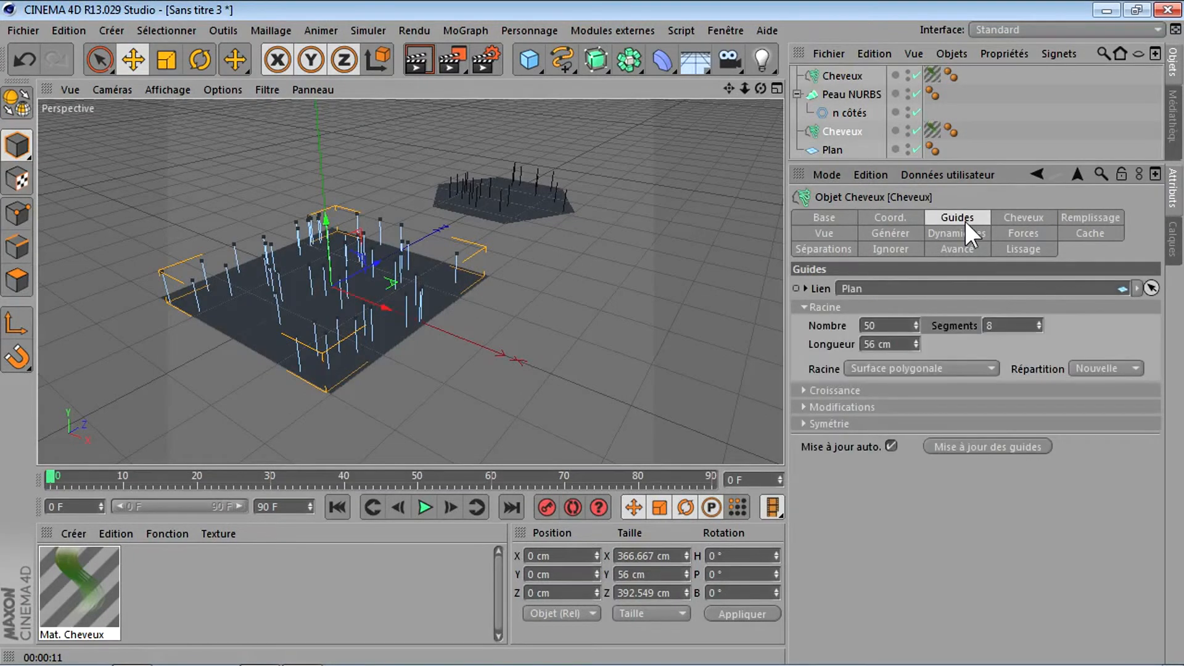
click(425, 507)
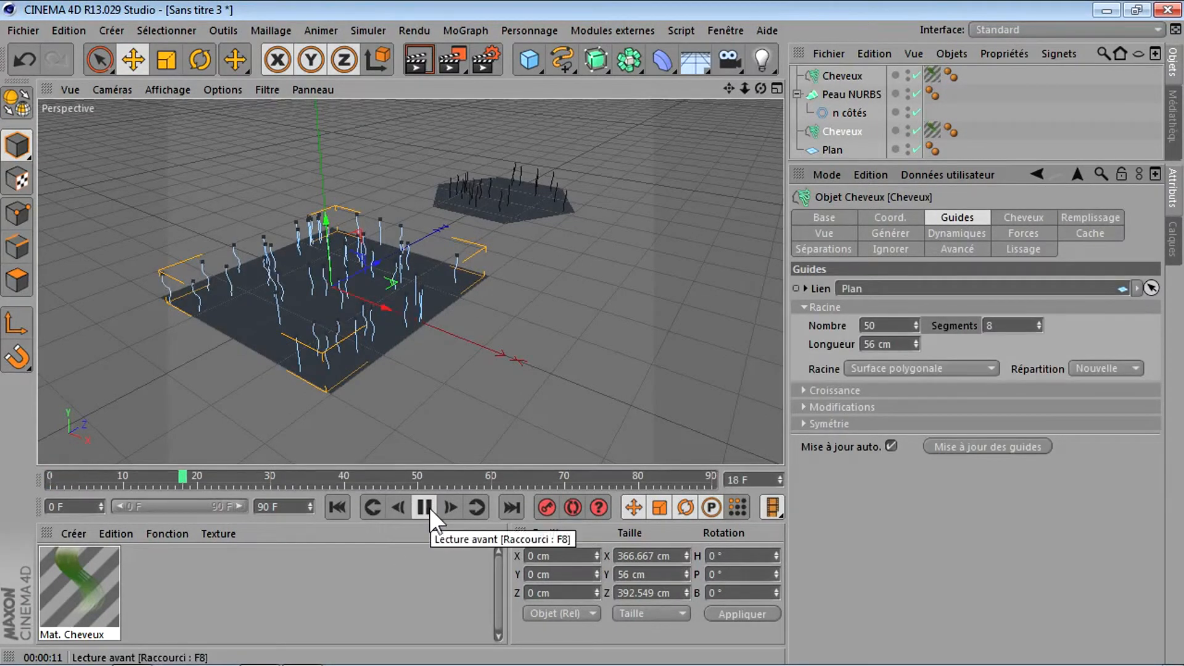
click(430, 507)
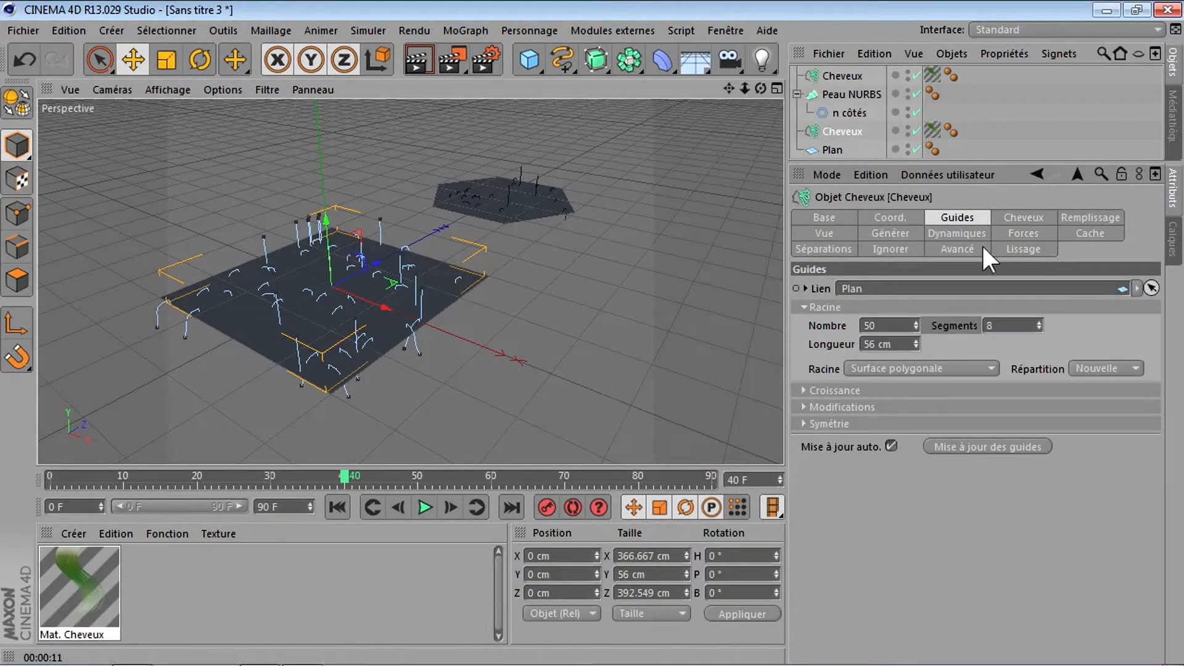
Review the Cheveux, Remplissage, Guides and Générer settings of the plane's hair object.
click(1023, 218)
double_click(869, 288)
click(1080, 216)
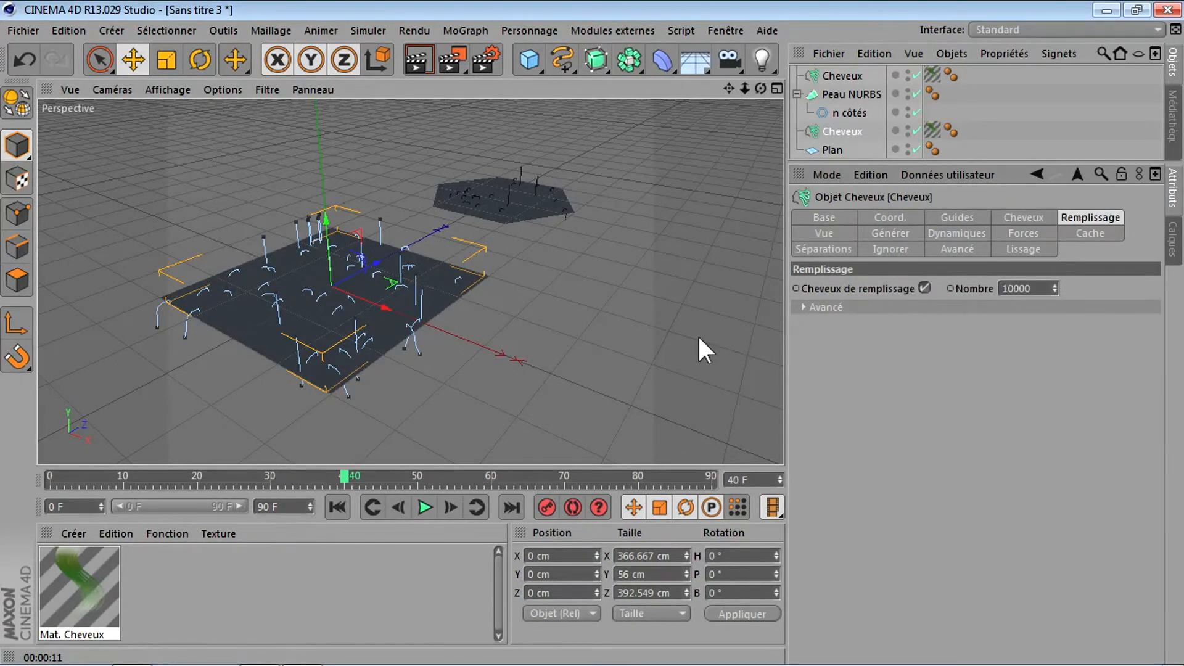
click(962, 216)
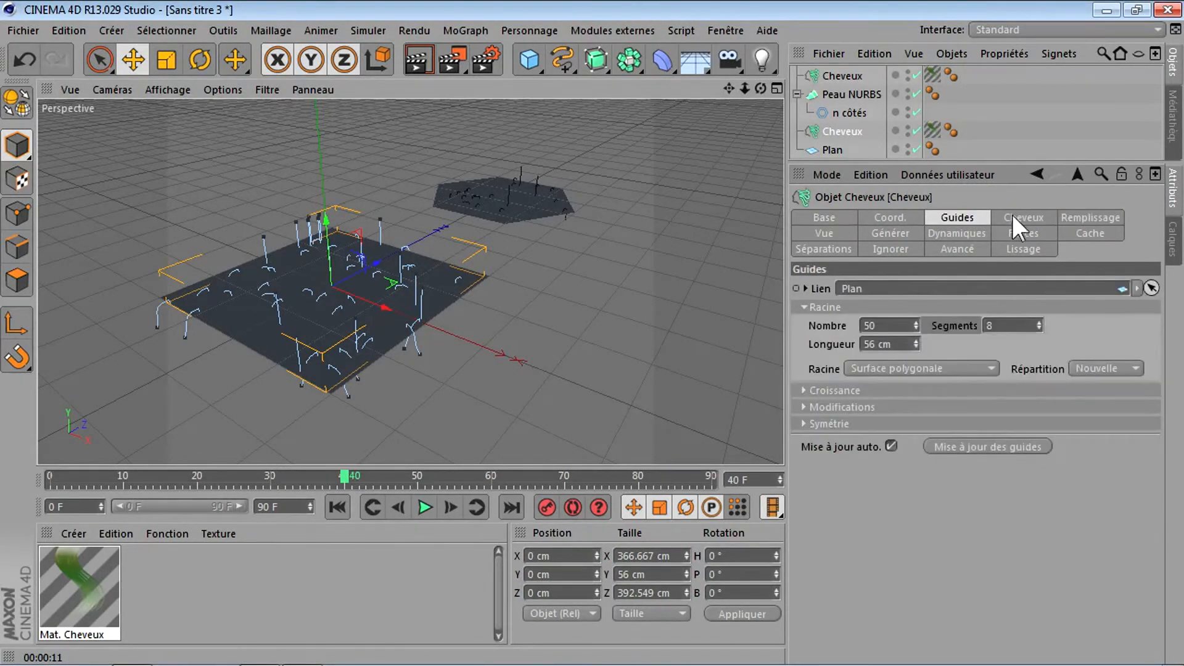
click(1086, 217)
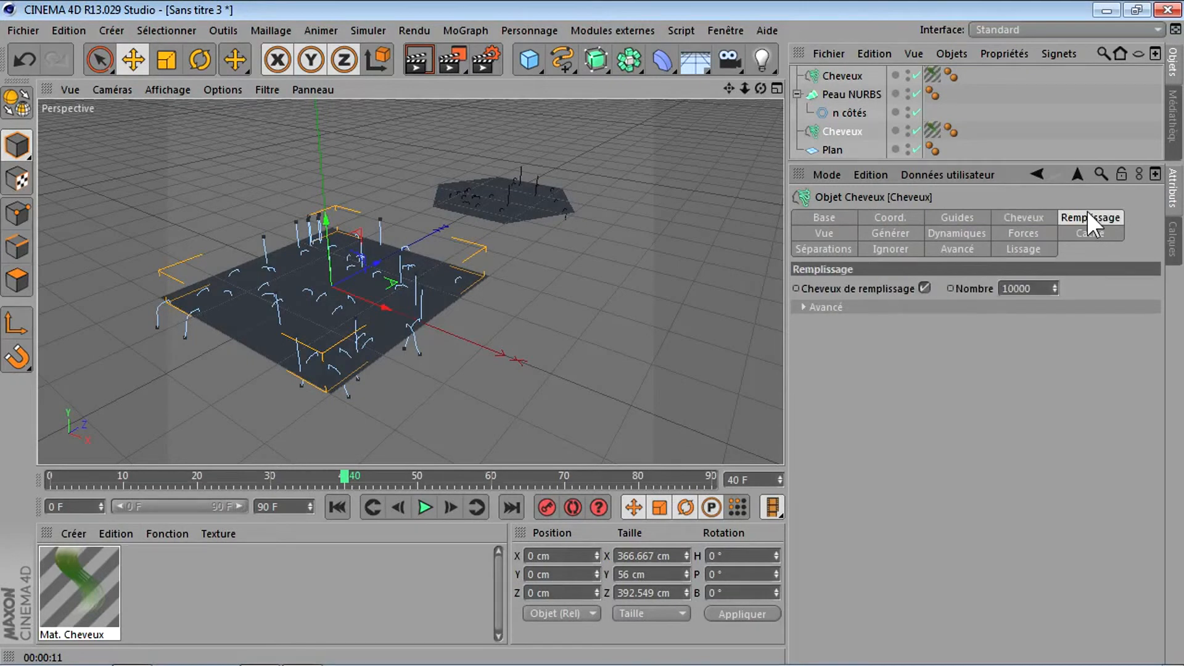
click(887, 234)
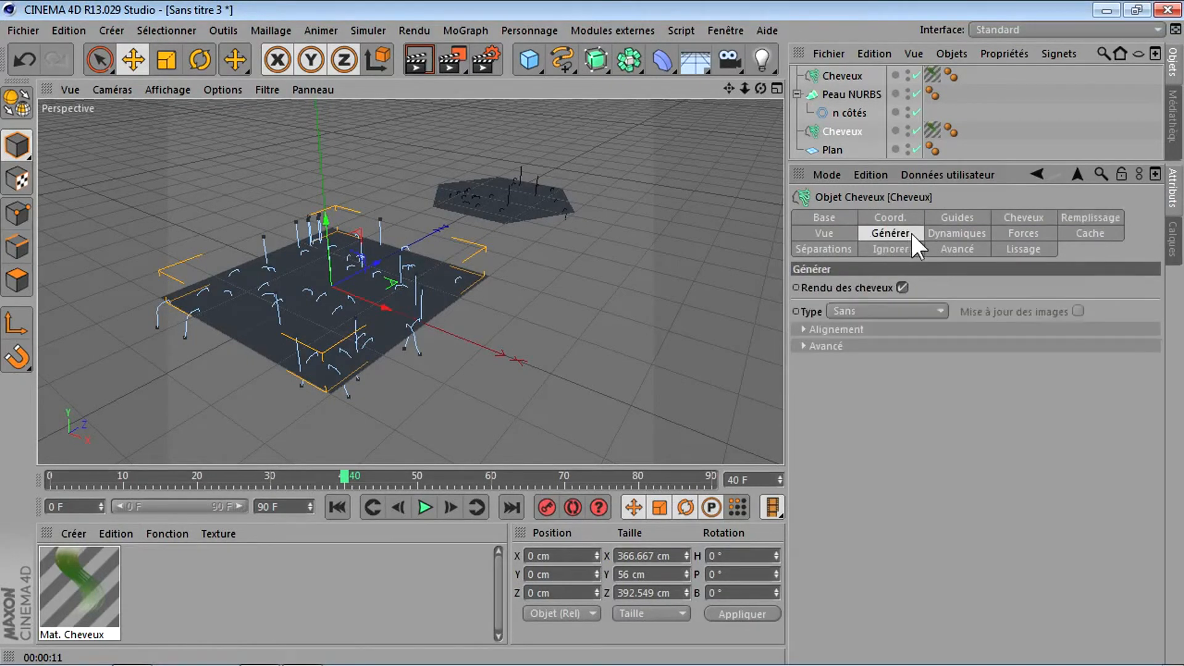
Check the plane's hair count, render the fallen grass at frame 40, and return to frame 0.
click(1024, 218)
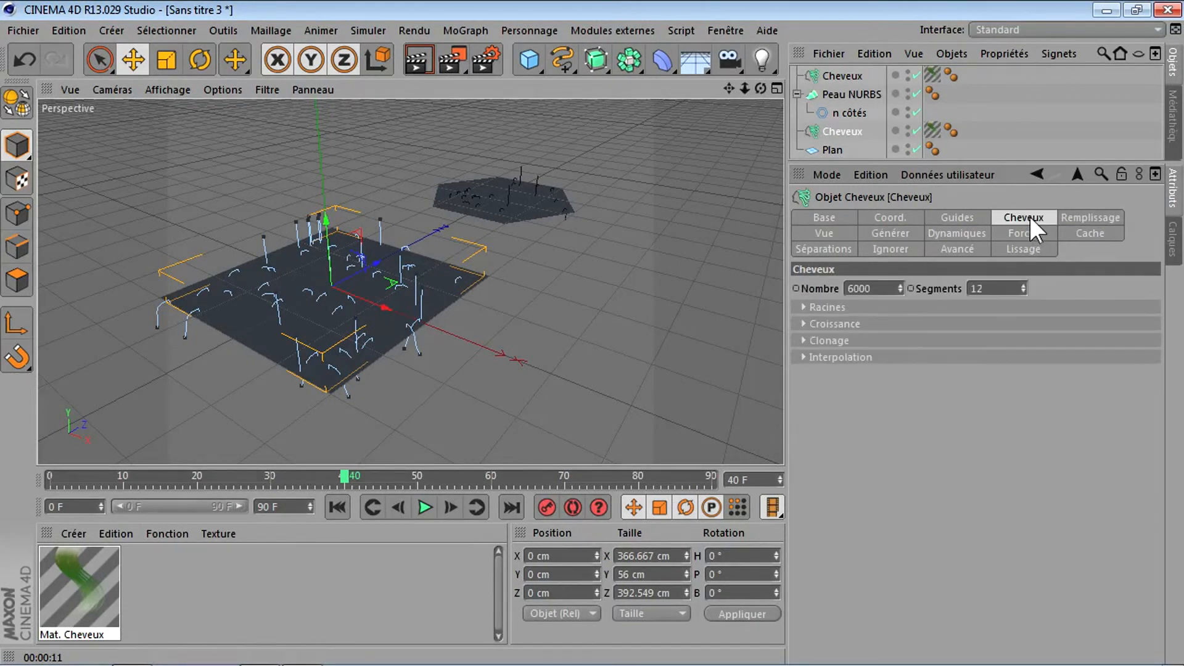
click(412, 55)
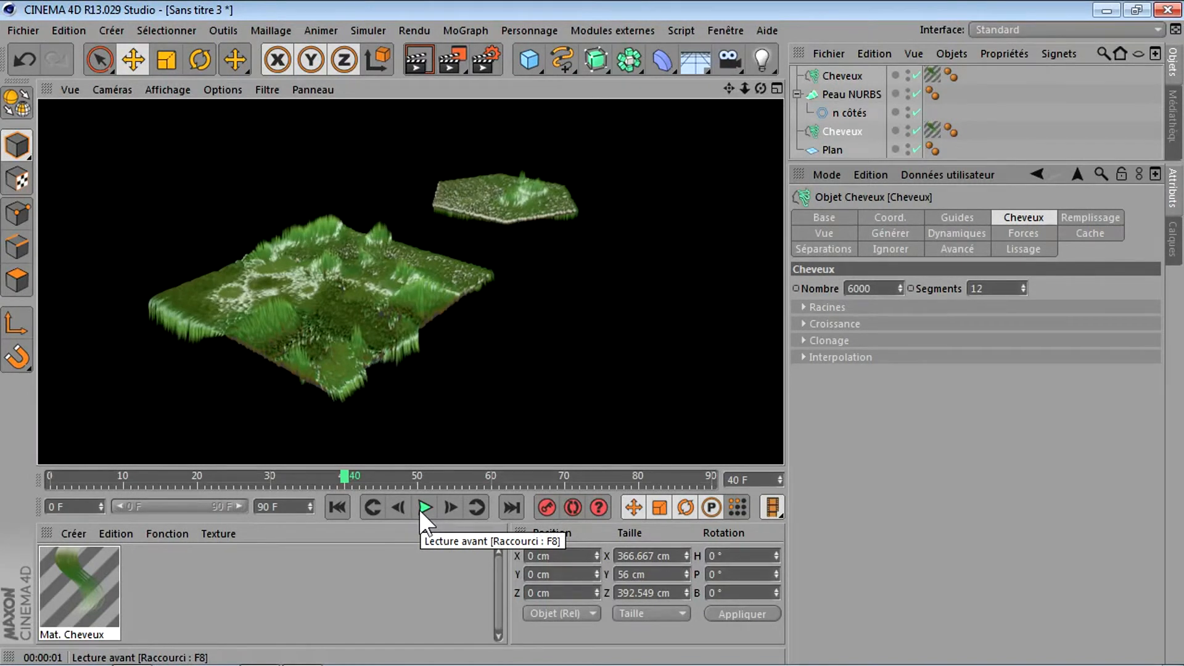
click(338, 508)
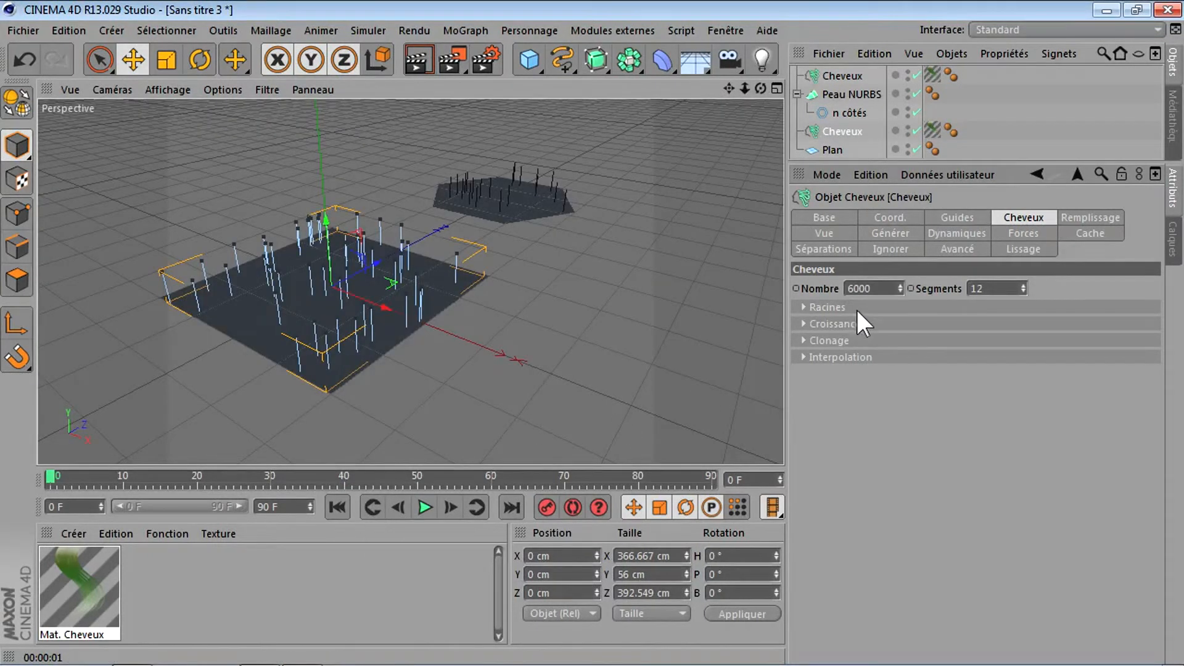
Enable Très rigide in the dynamics of the plane's hair and test it with a render at frame 80, returning to frame 0.
click(957, 233)
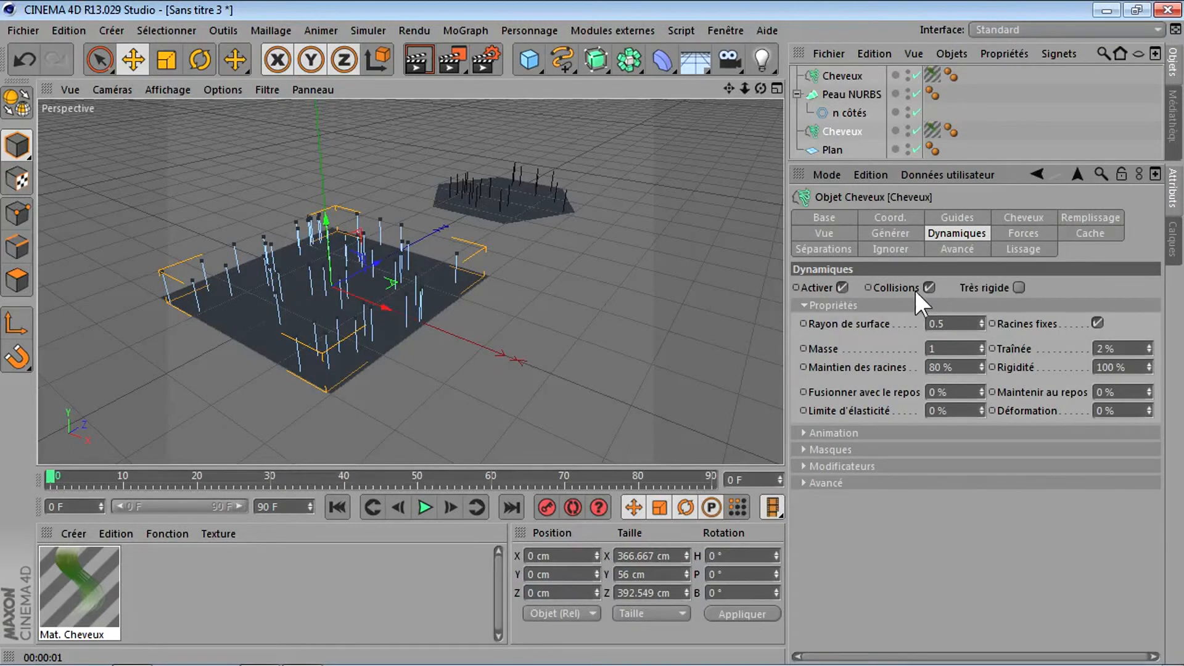
click(1020, 288)
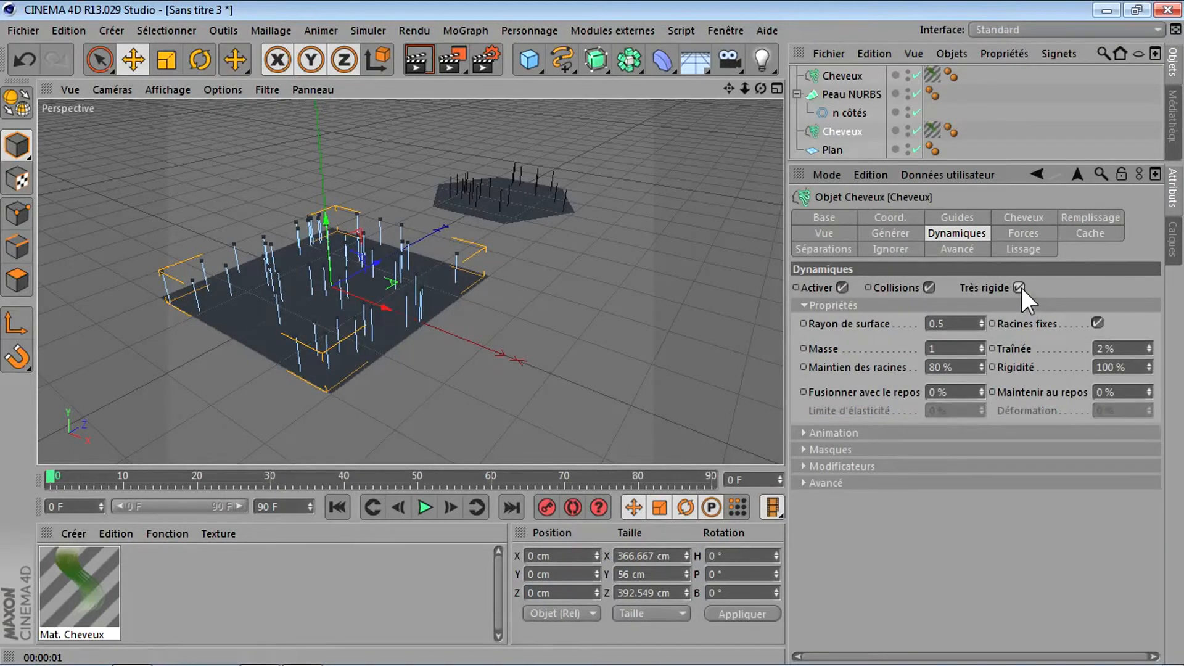
click(424, 507)
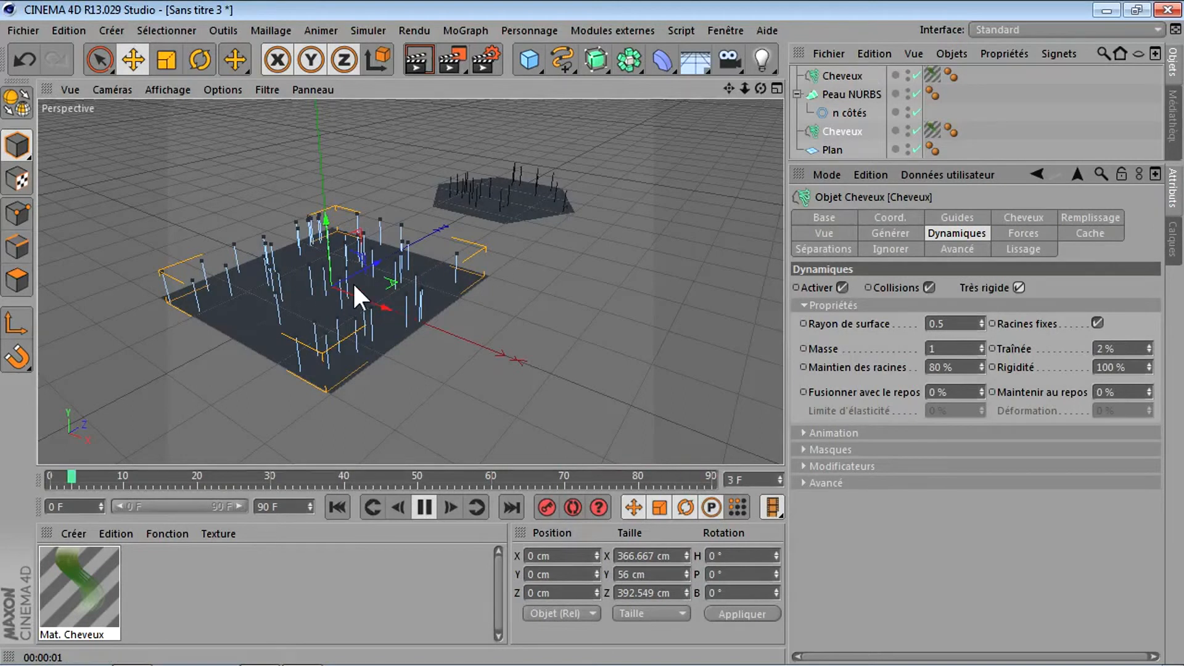
click(425, 506)
click(421, 58)
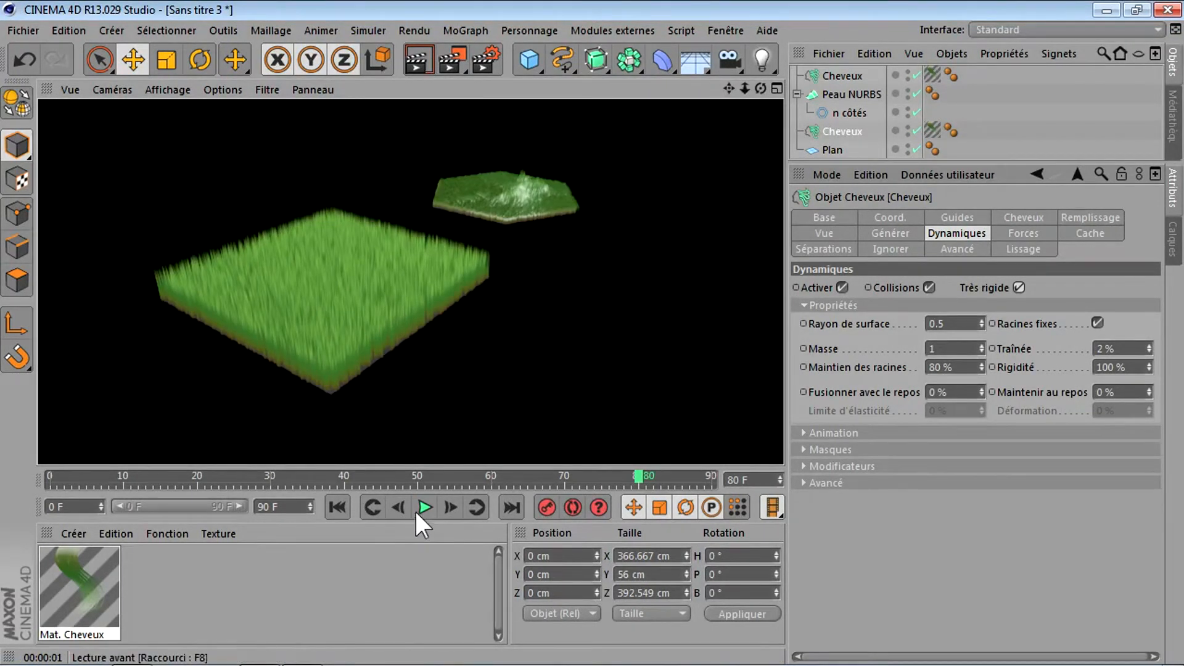
click(336, 507)
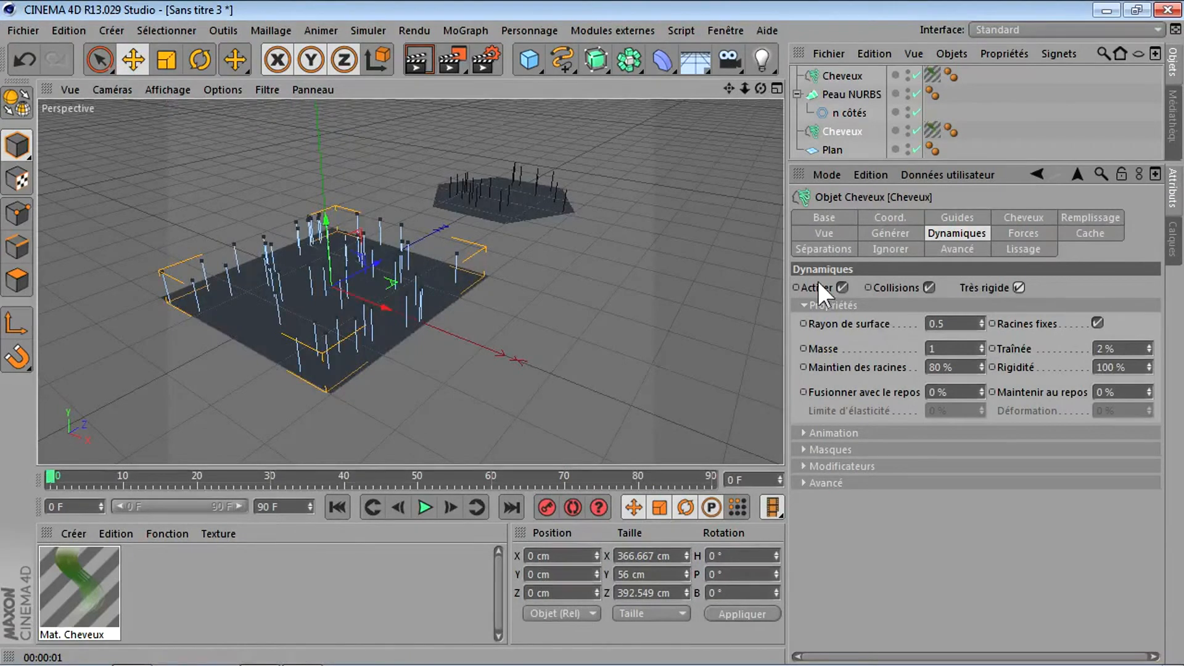
Deactivate the dynamics of the plane's hair and play the animation up to frame 69.
click(842, 287)
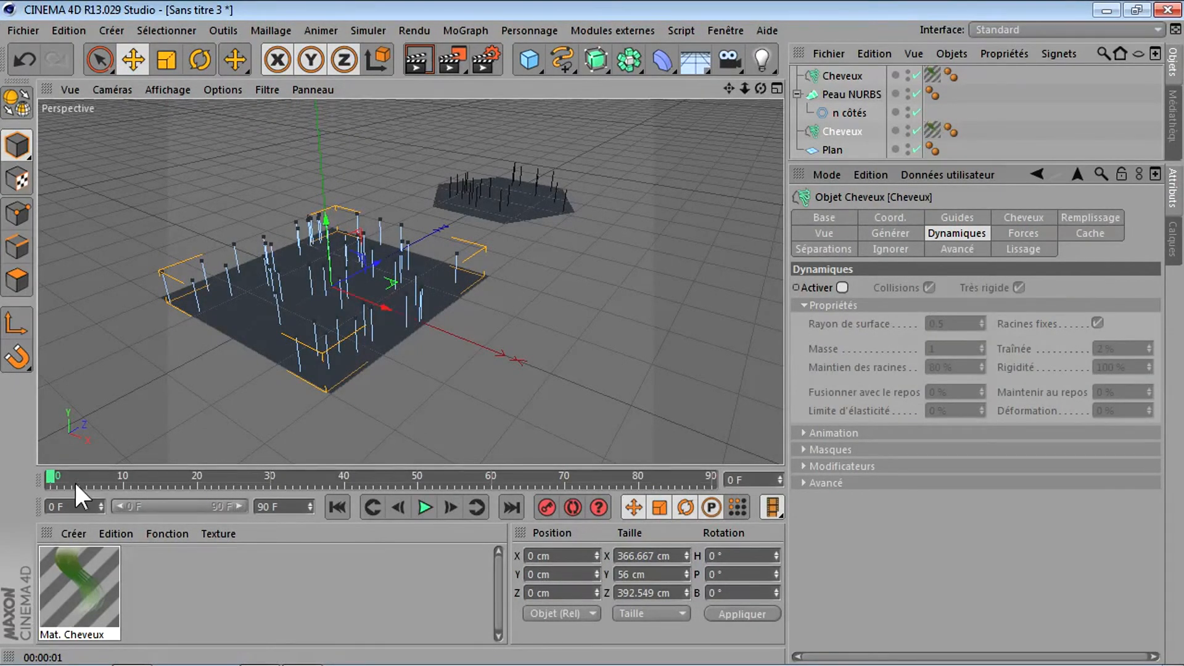
drag(55, 478, 278, 483)
click(424, 507)
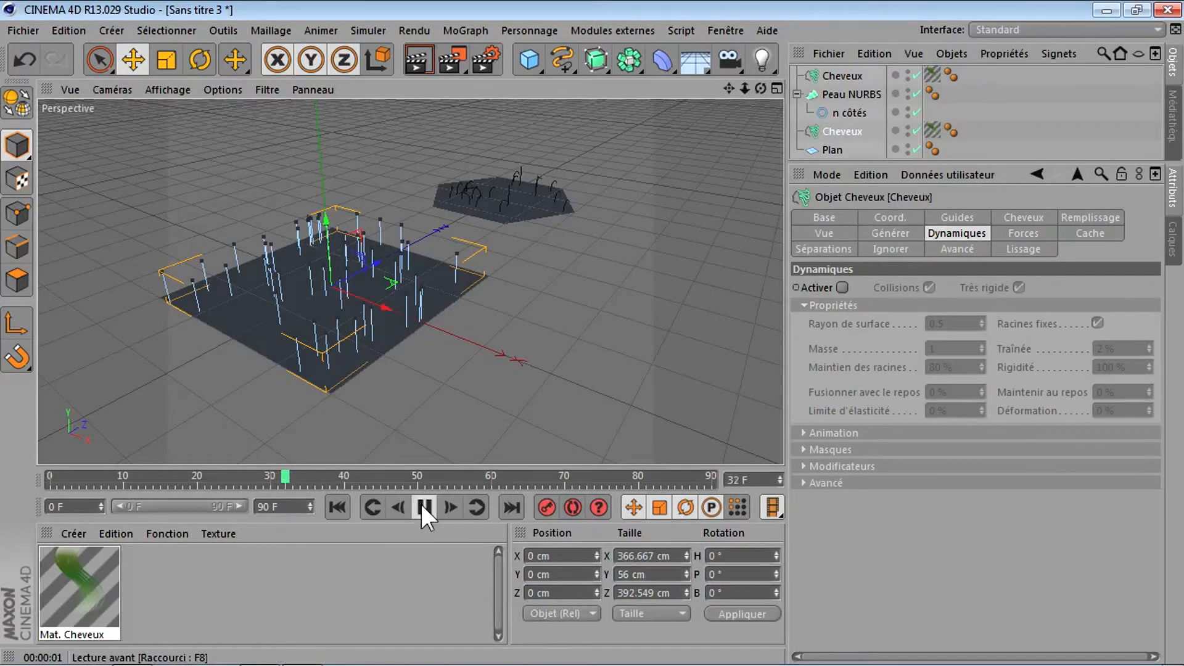
click(421, 505)
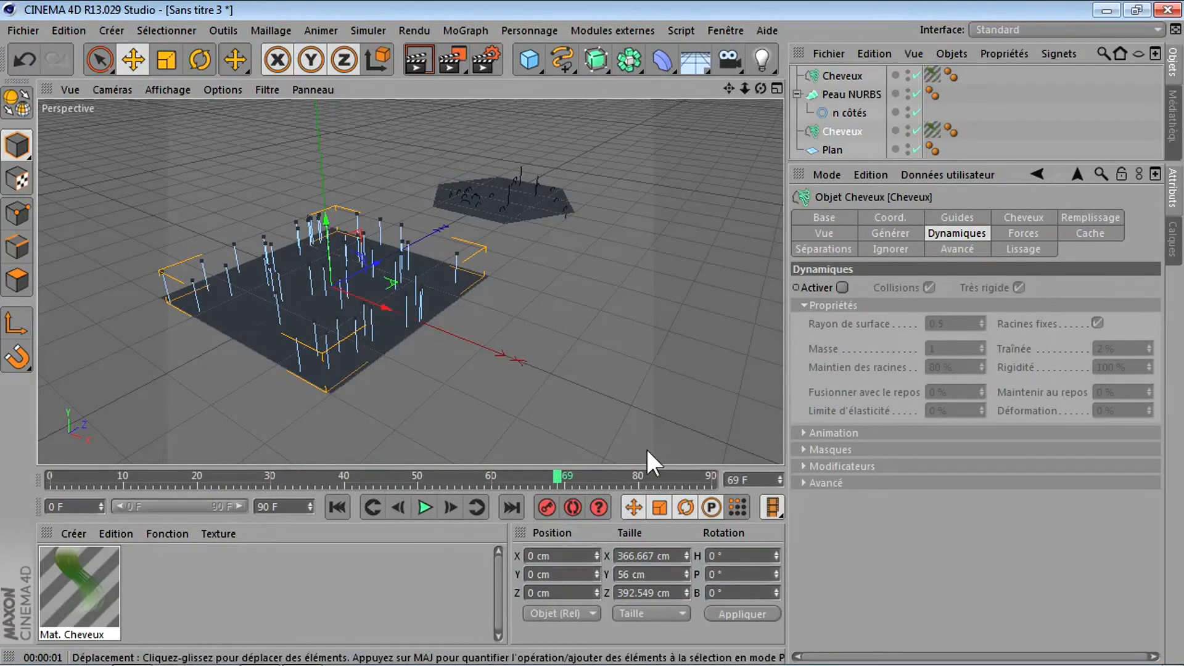
Return to frame 0 and reactivate the dynamics of the plane's hair.
click(337, 507)
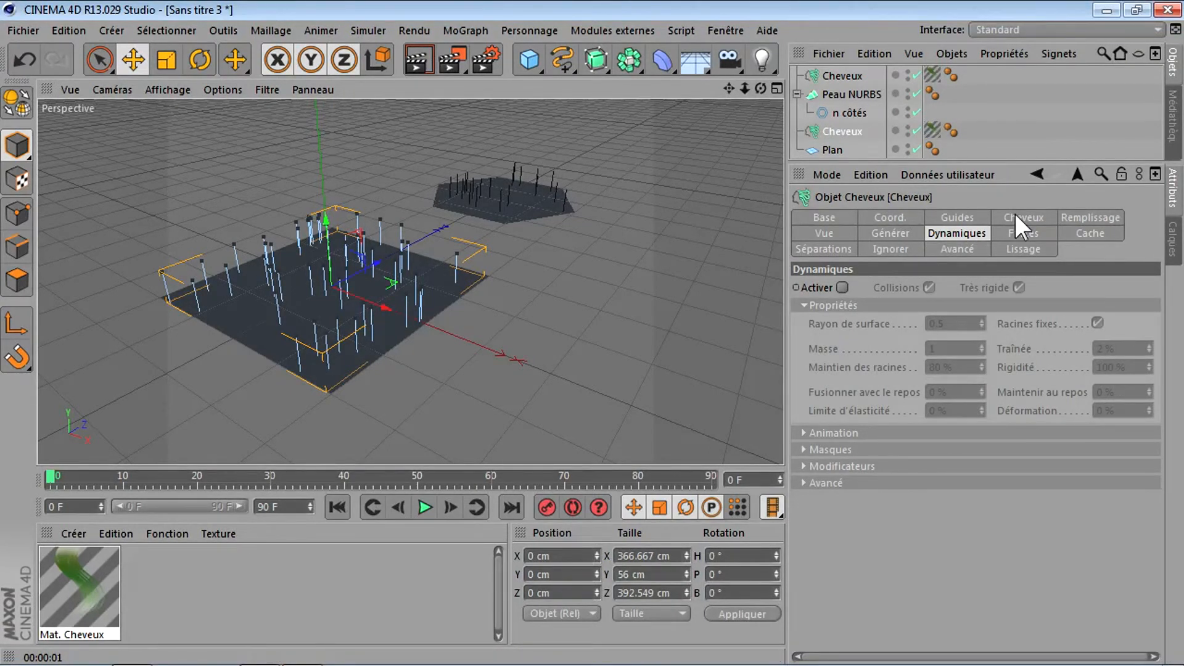
click(842, 287)
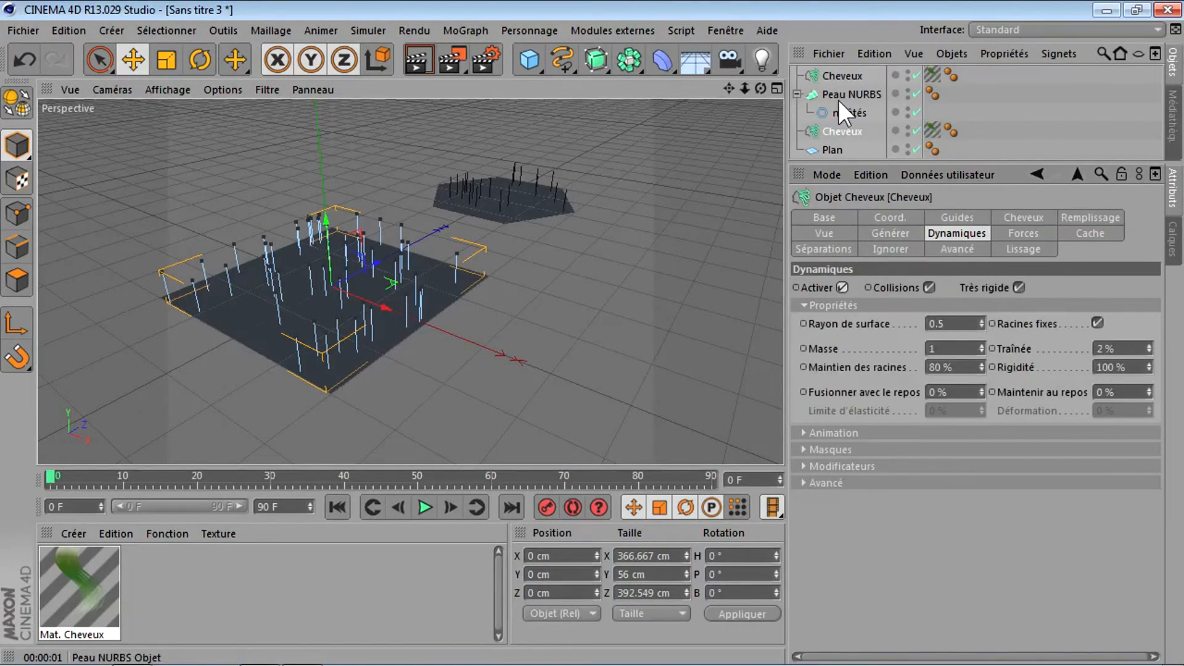
Delete the Peau NURBS hexagon with its n côtés spline, along with the hair object left over from it.
click(857, 94)
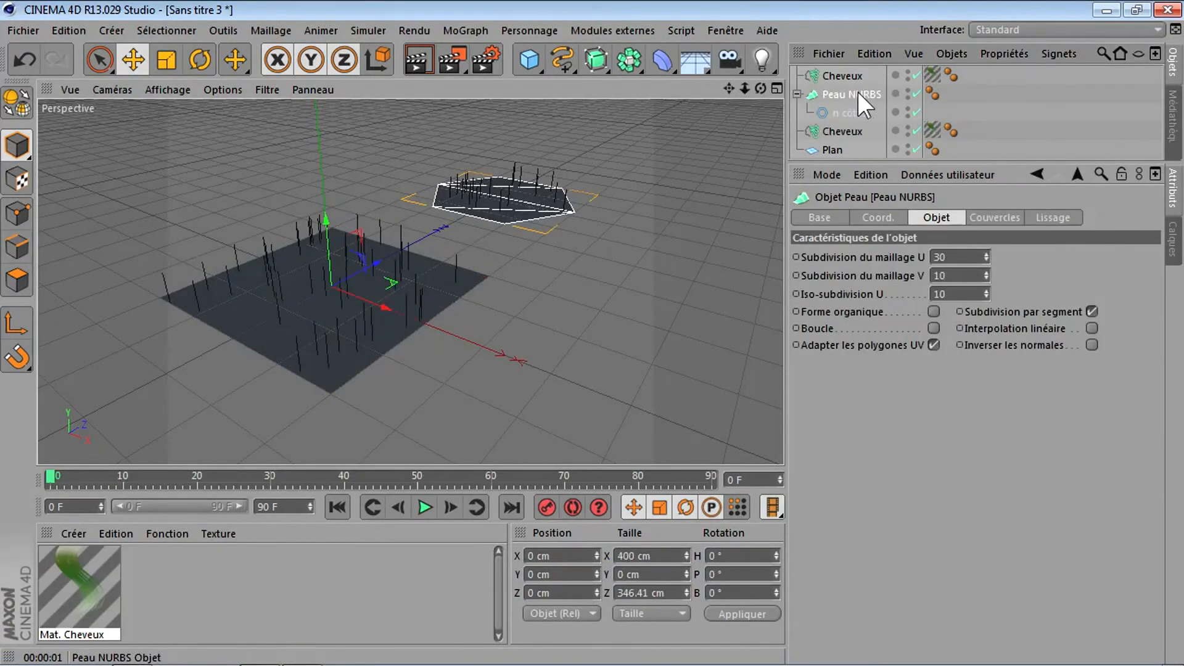
key(Delete)
click(848, 92)
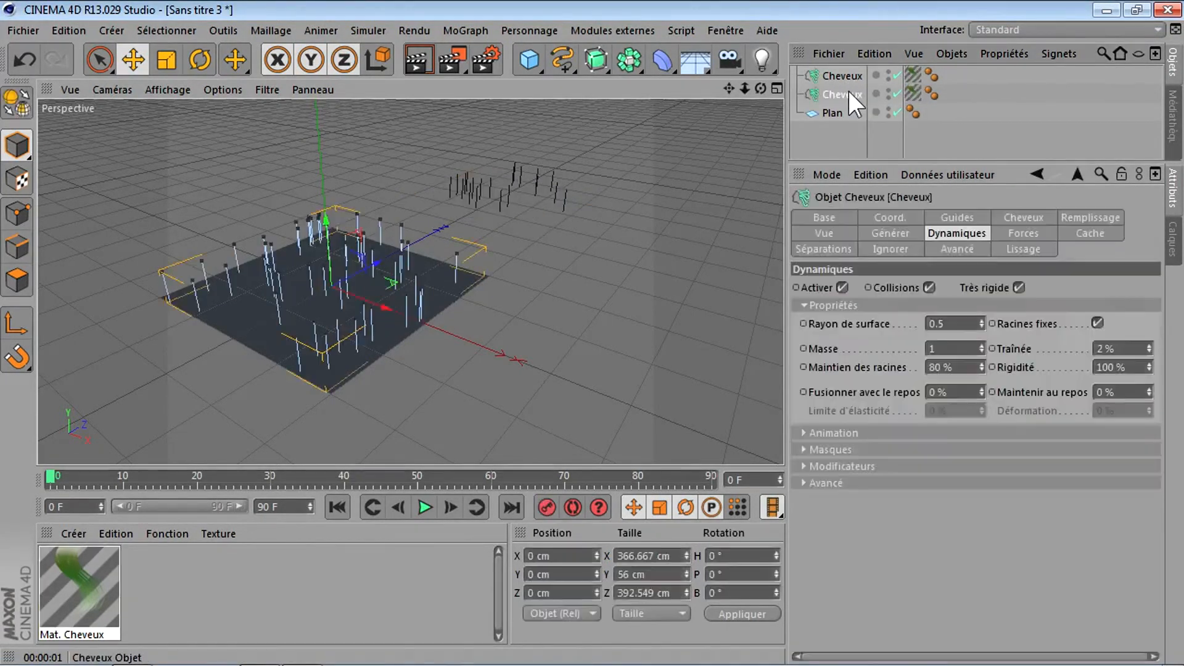
click(965, 217)
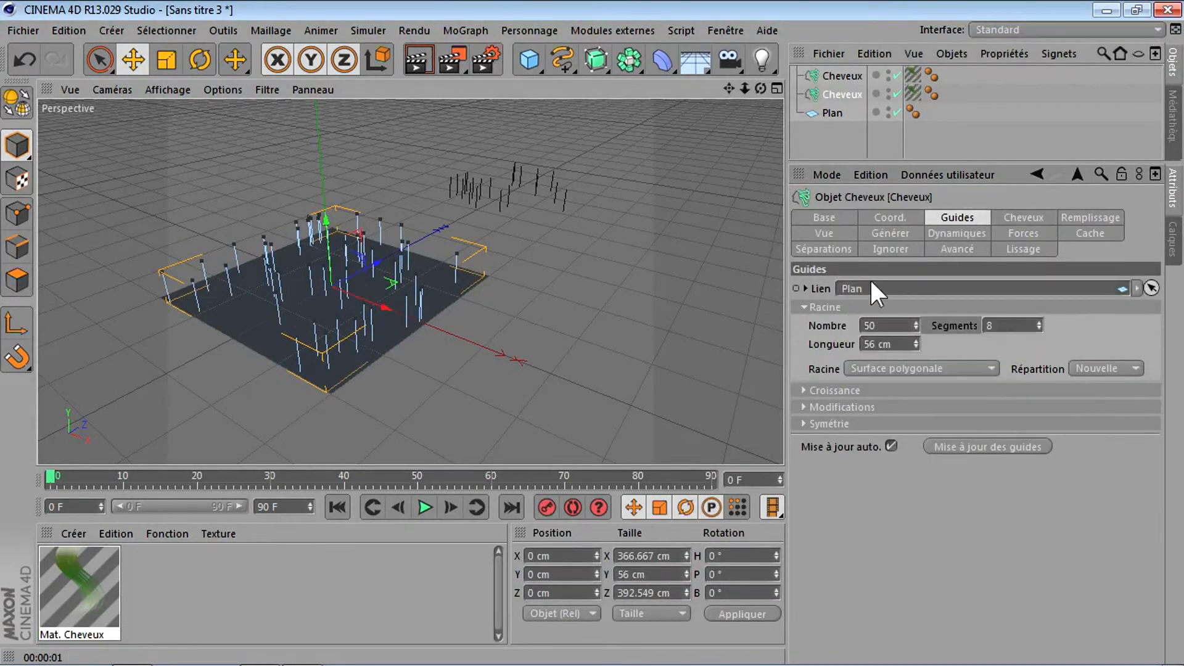
click(843, 75)
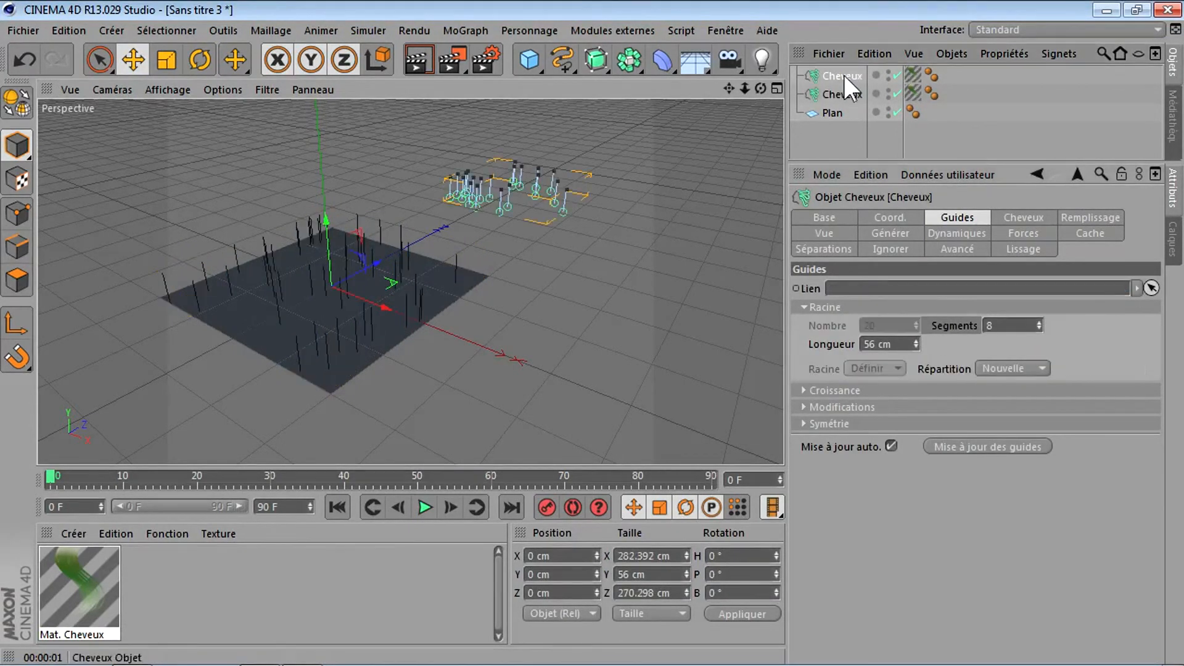
key(Delete)
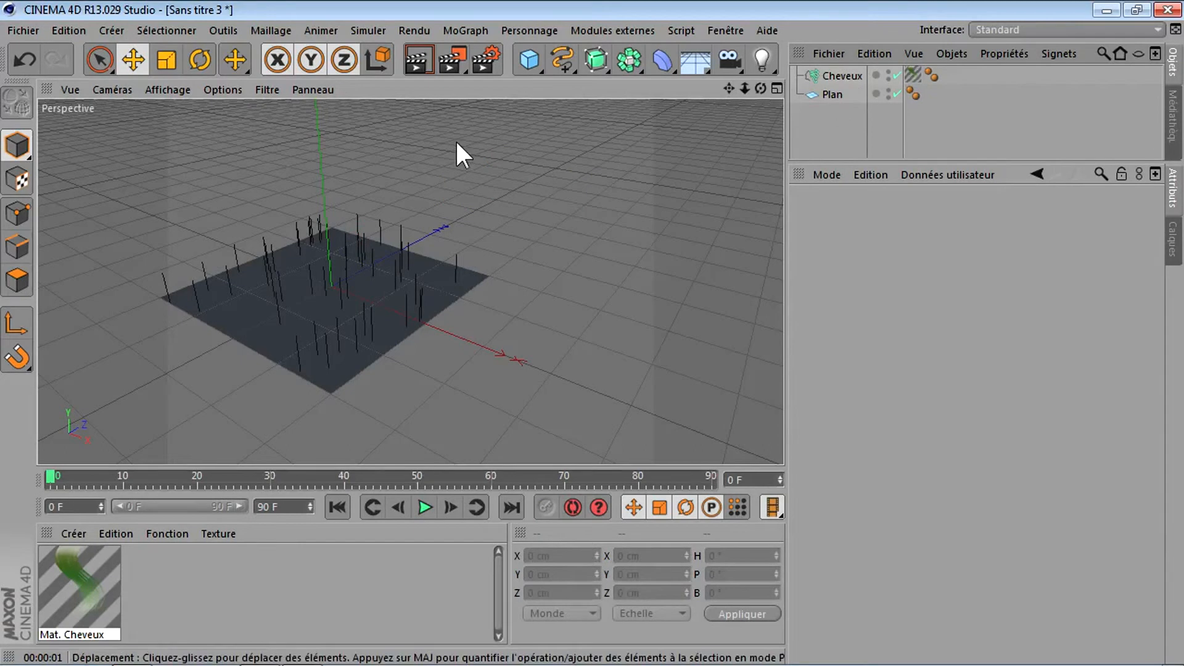
Play the first frames of the animation with only the plane's hair, and return to frame 0.
click(424, 507)
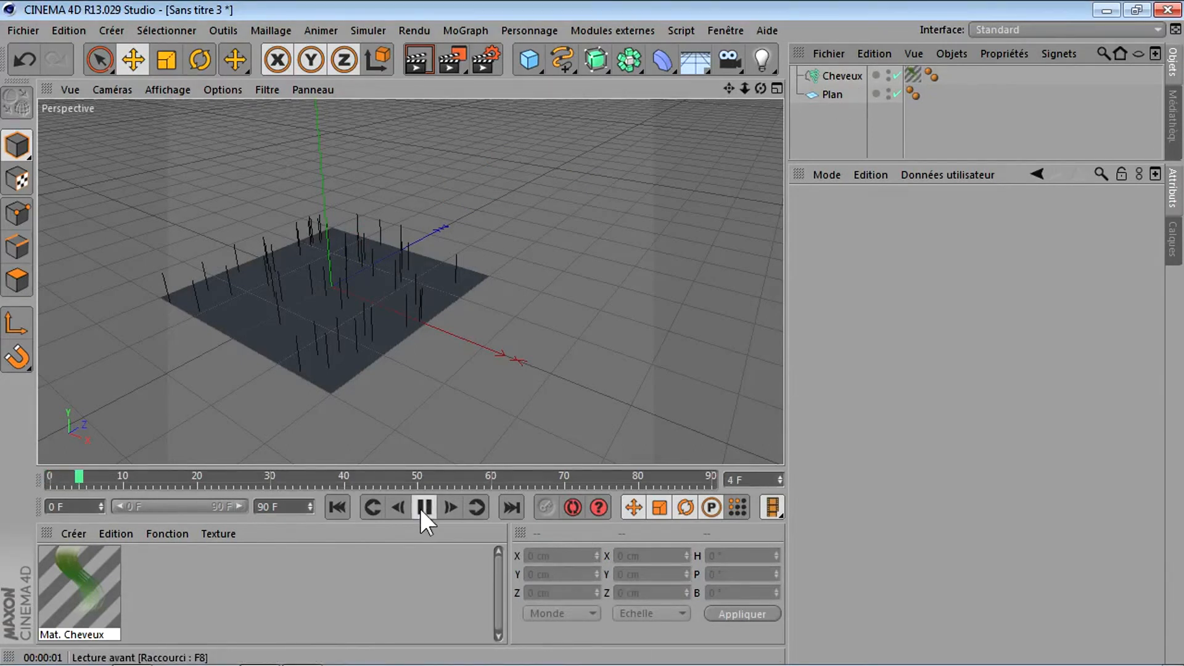
click(423, 507)
click(337, 507)
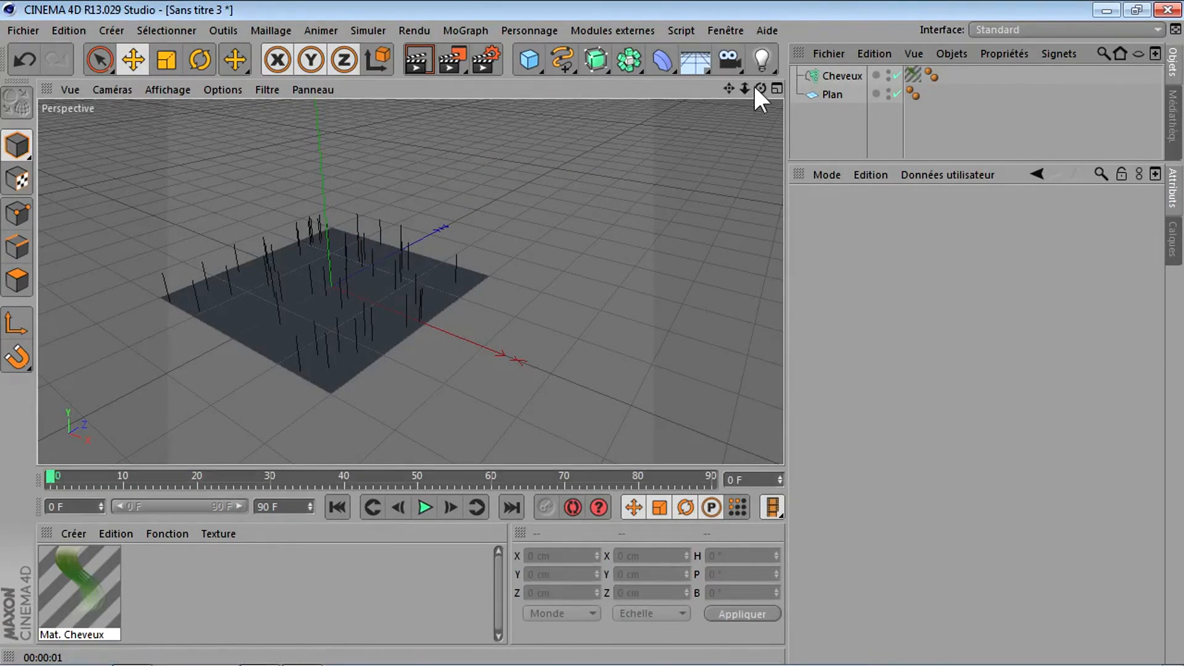
Set the plane's Largeur and Hauteur to 800 cm each.
drag(760, 89, 740, 105)
drag(332, 287, 333, 284)
click(830, 95)
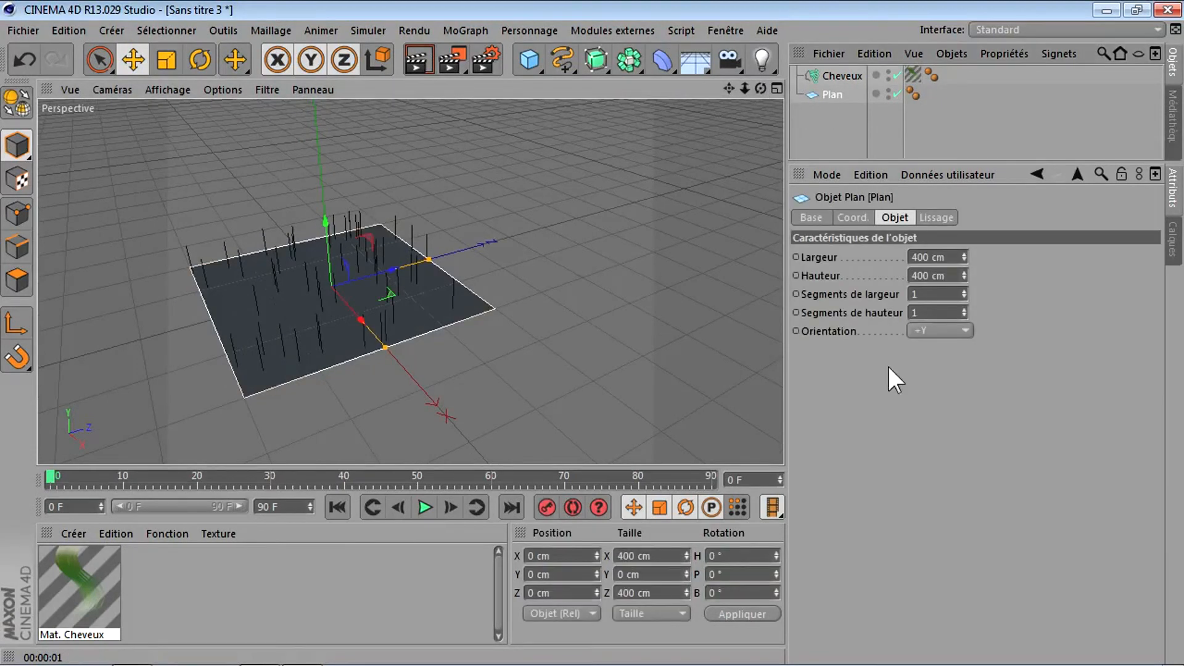
double_click(933, 256)
text(800)
key(Return)
double_click(918, 275)
text(800)
key(Return)
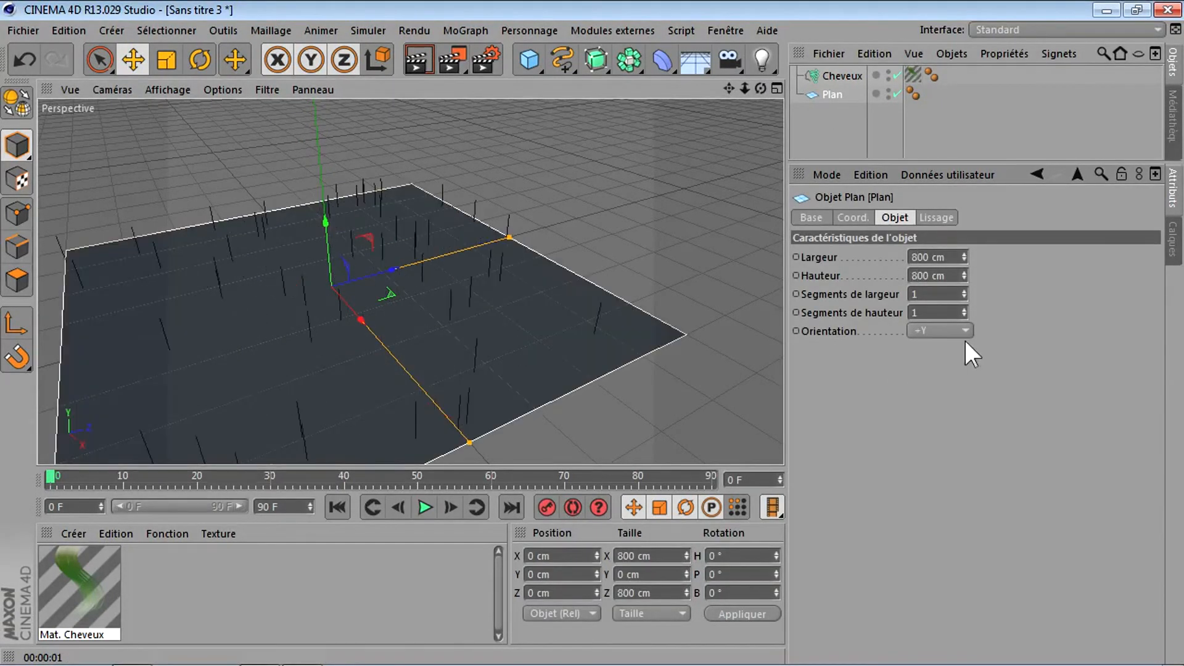
Frame the enlarged plane in the perspective view and render its grass.
drag(745, 88, 788, 24)
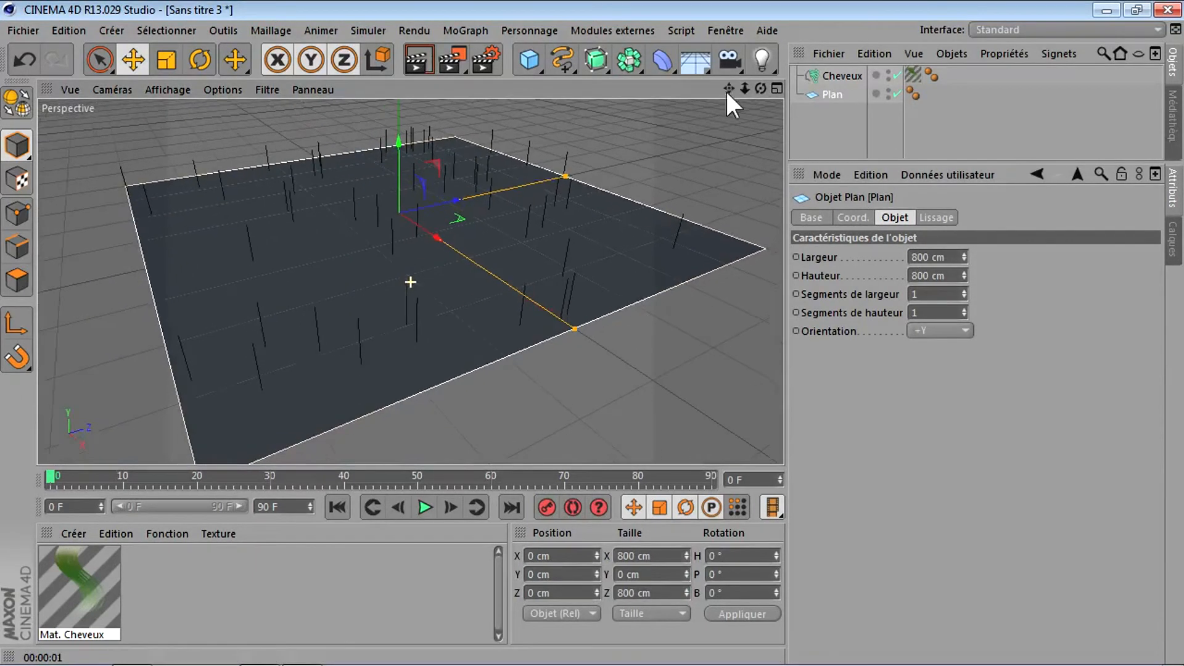
click(419, 58)
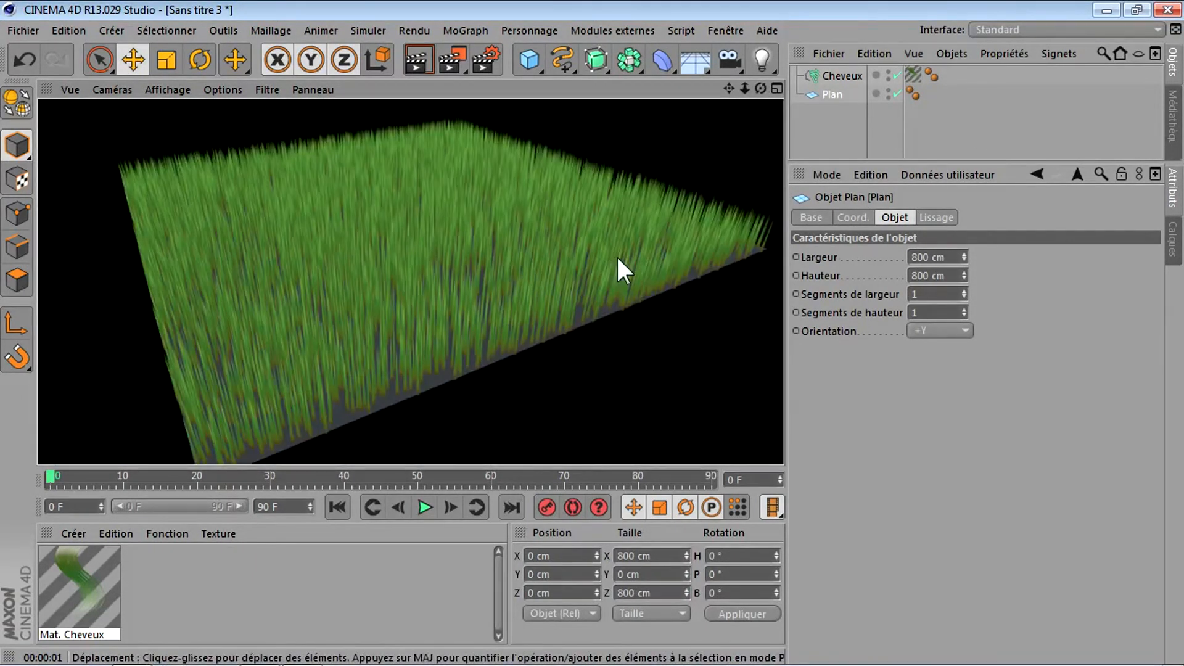
drag(760, 88, 724, 140)
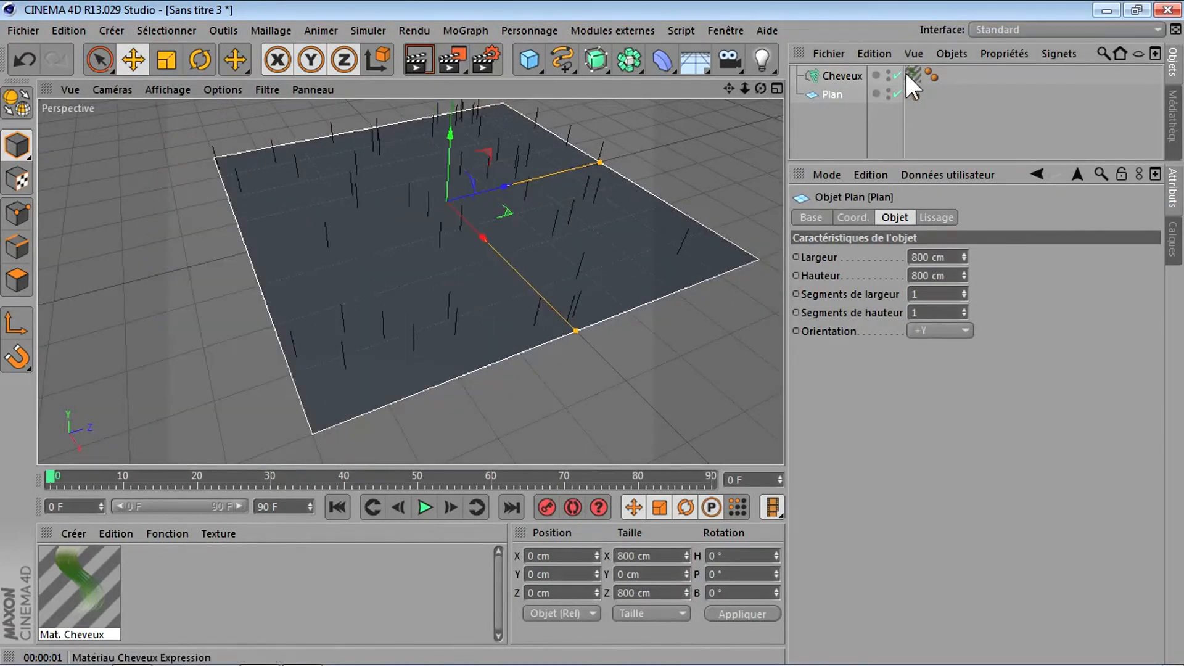
Set the number of guides on the plane's hair to 600 and update the guides.
click(838, 76)
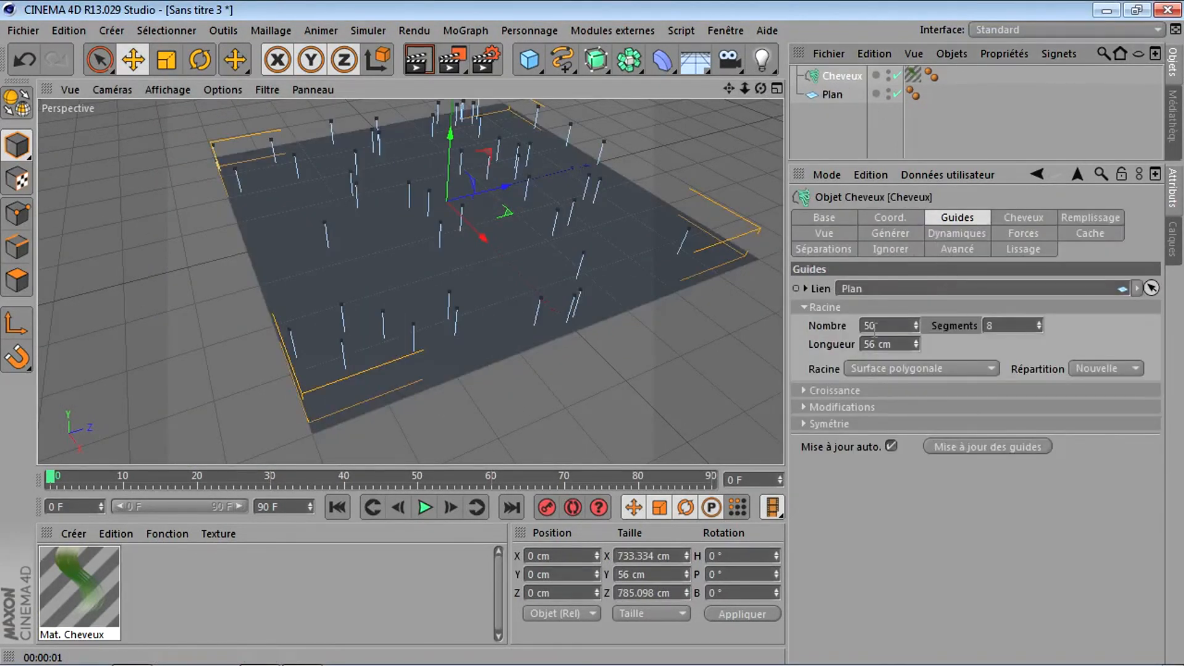
double_click(886, 325)
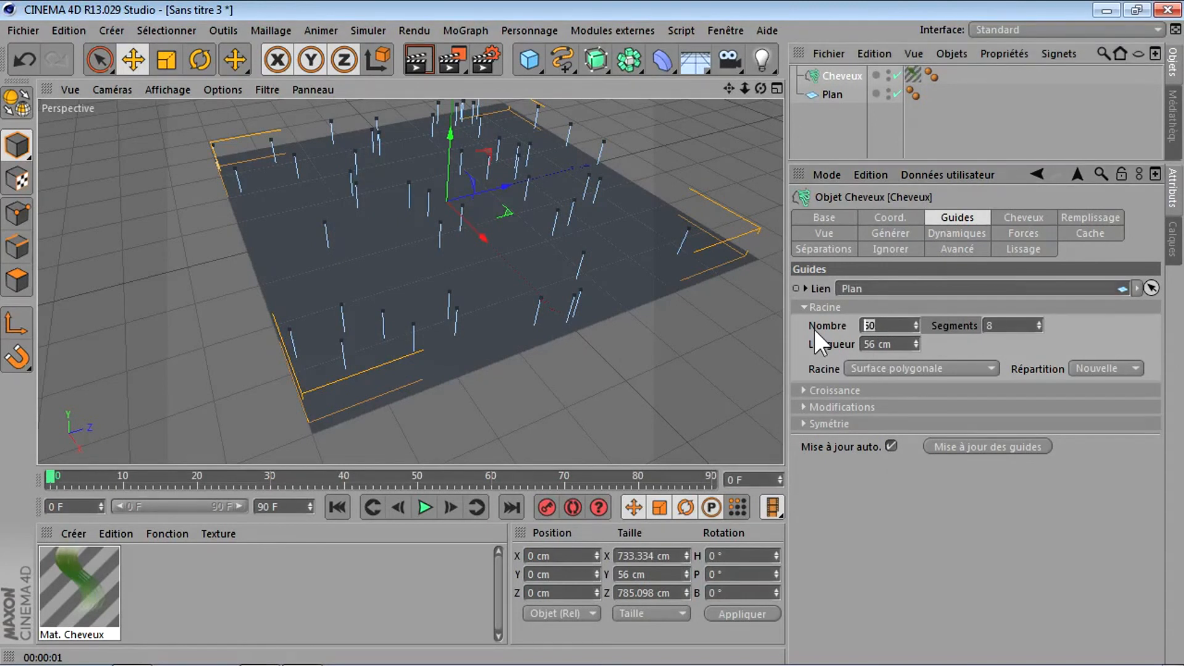
text(600)
key(Return)
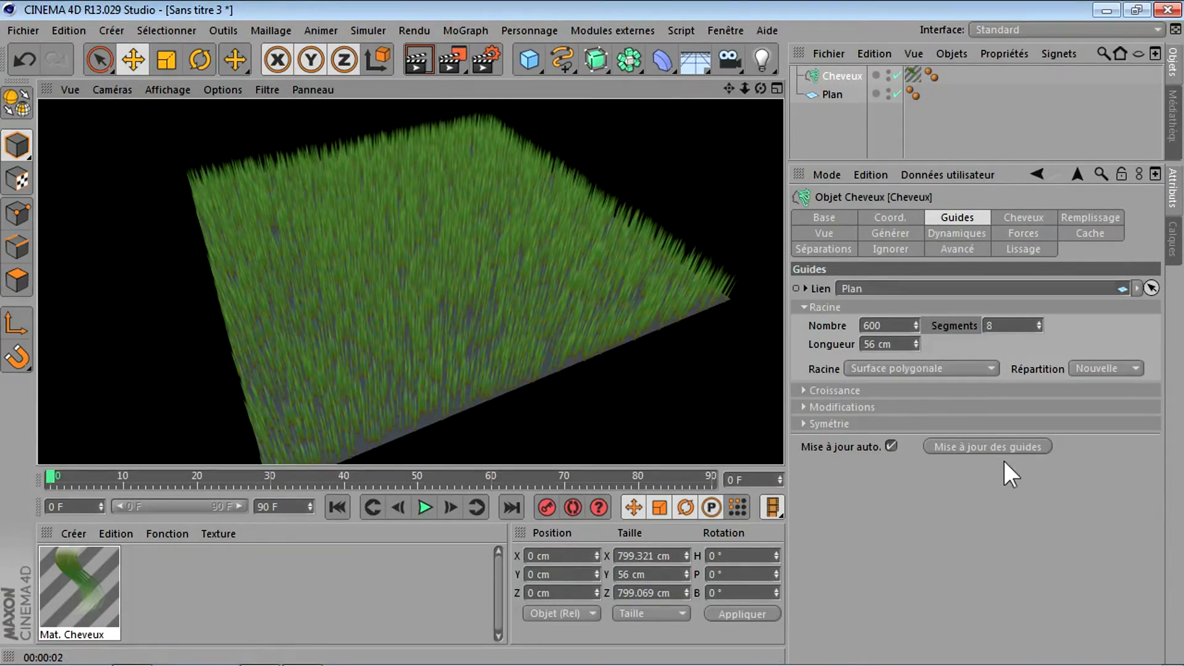
click(991, 447)
Set the number of fill hairs on the plane's hair to 12000 and render the grass.
click(1034, 215)
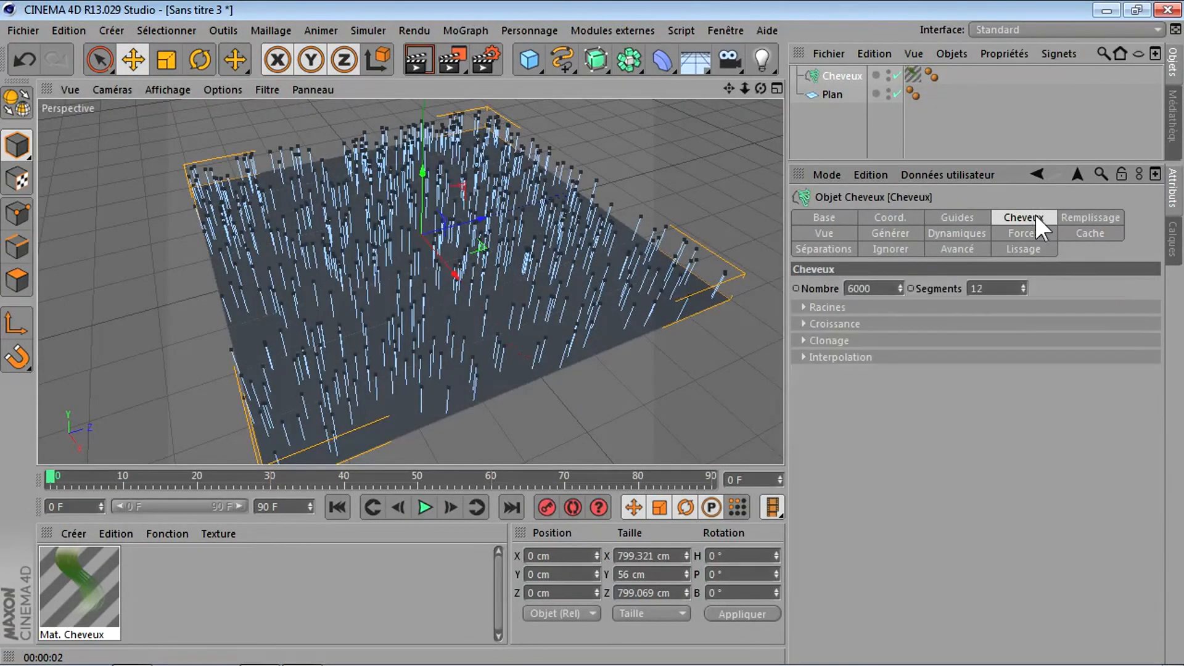
click(1090, 217)
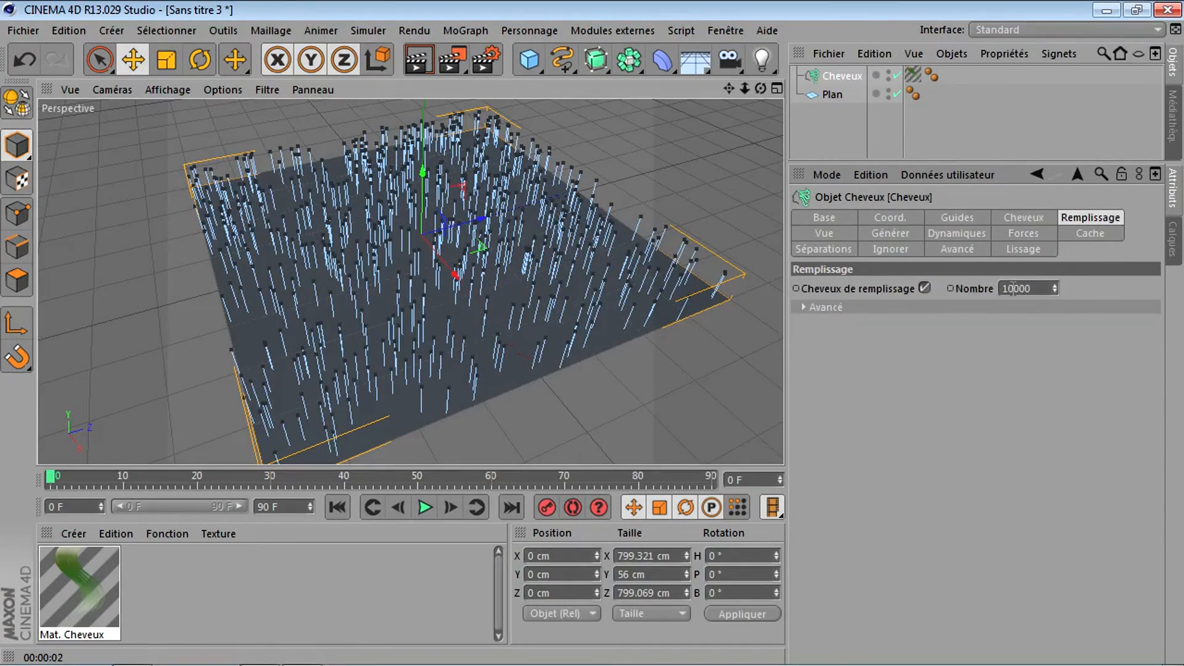
text(2)
key(Delete)
key(Return)
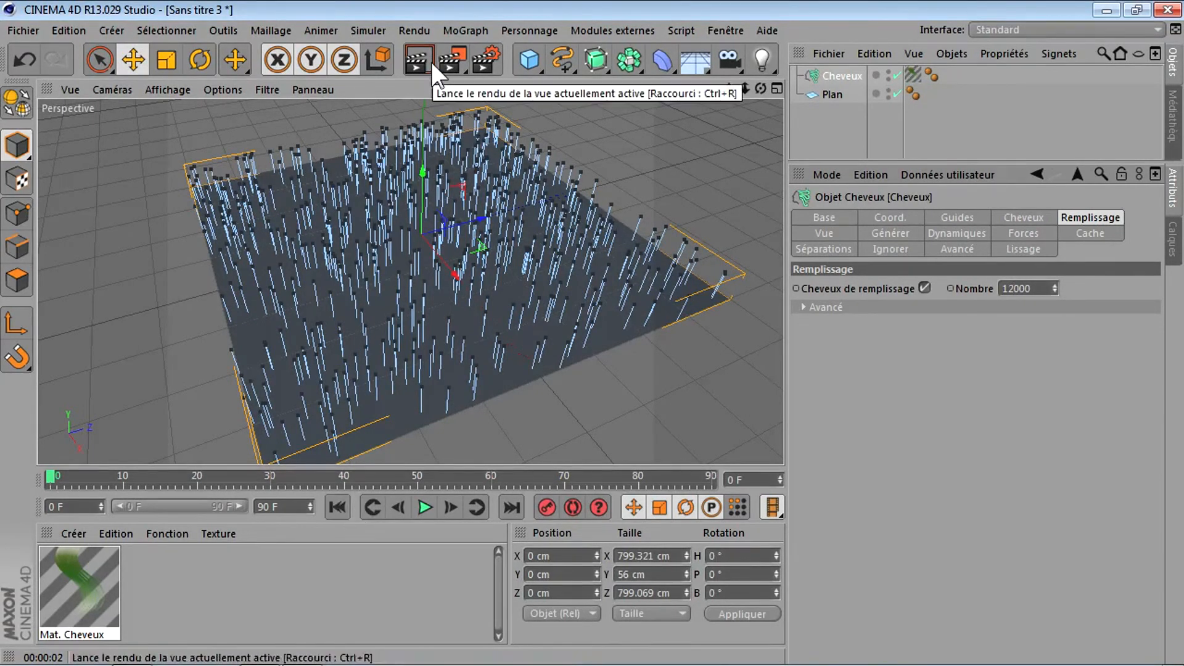
click(409, 61)
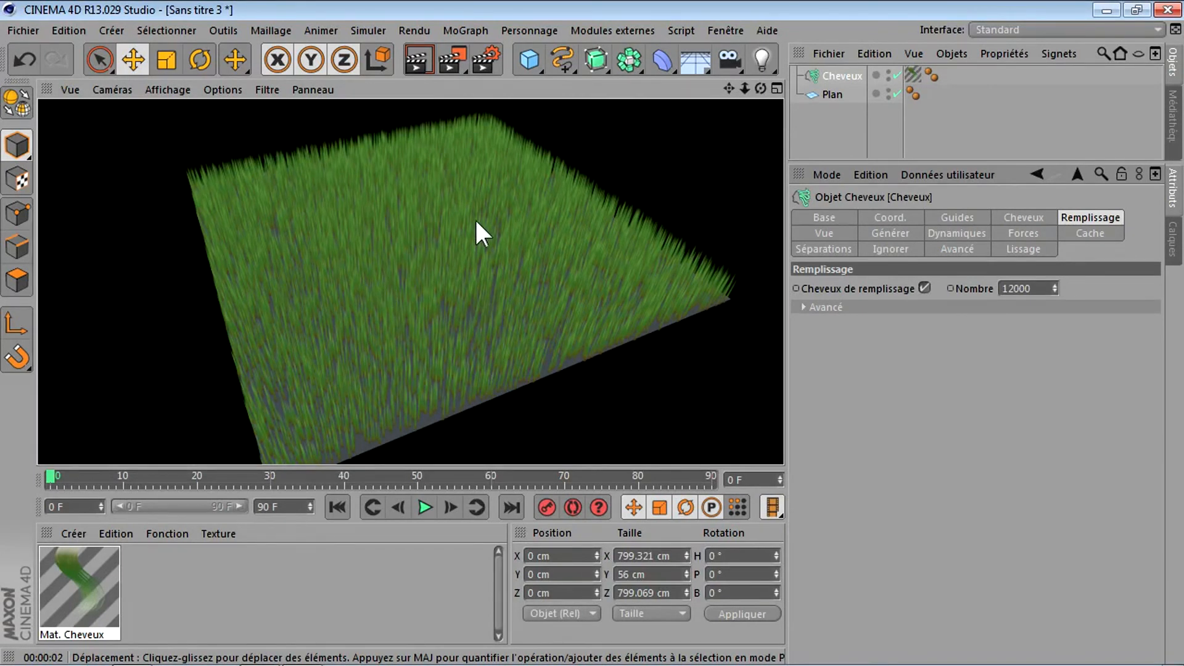
Create a new material and load a Bruit shader as the texture of its Couleur channel.
drag(761, 90, 709, 86)
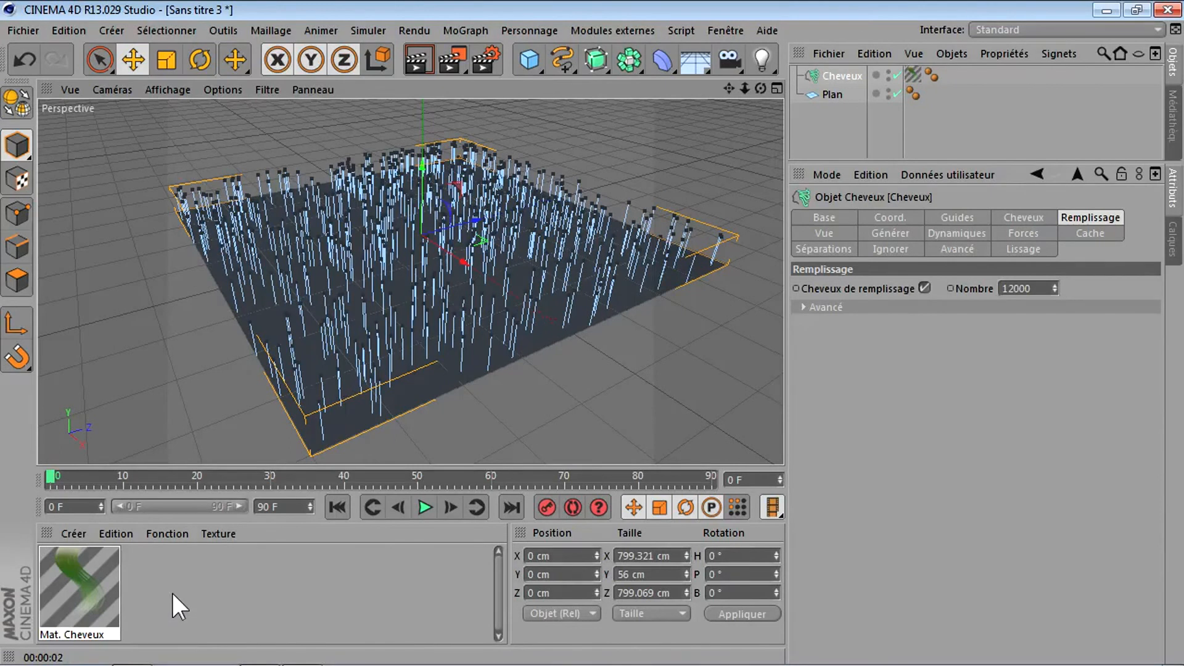
double_click(161, 572)
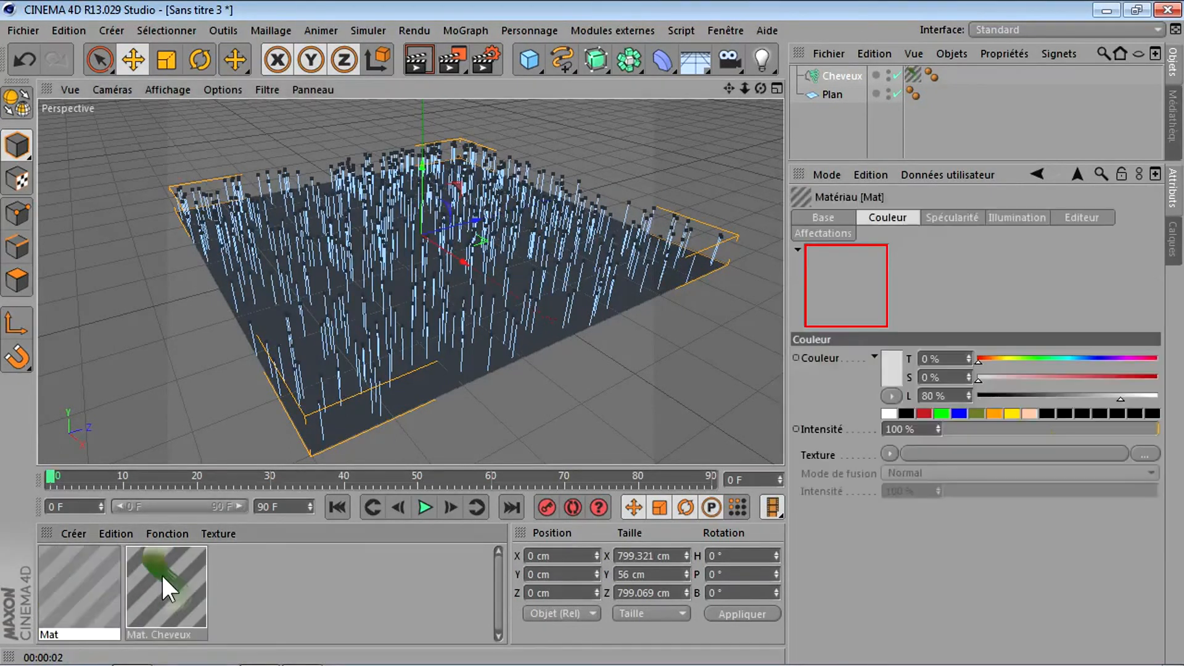
double_click(63, 583)
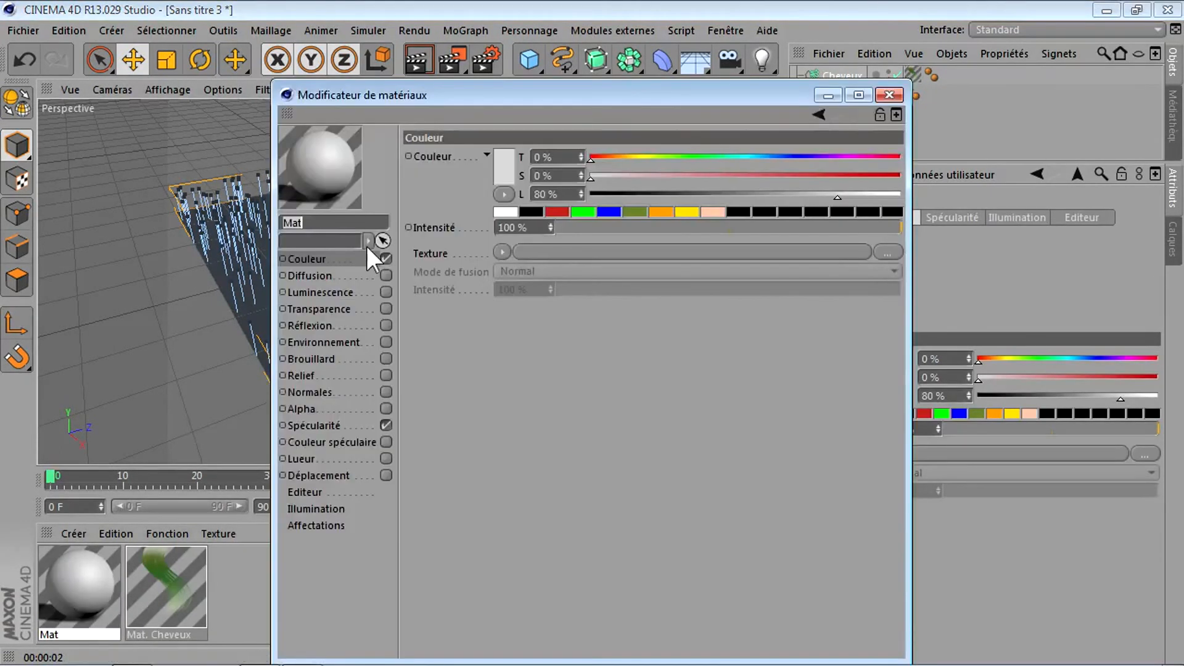
click(499, 253)
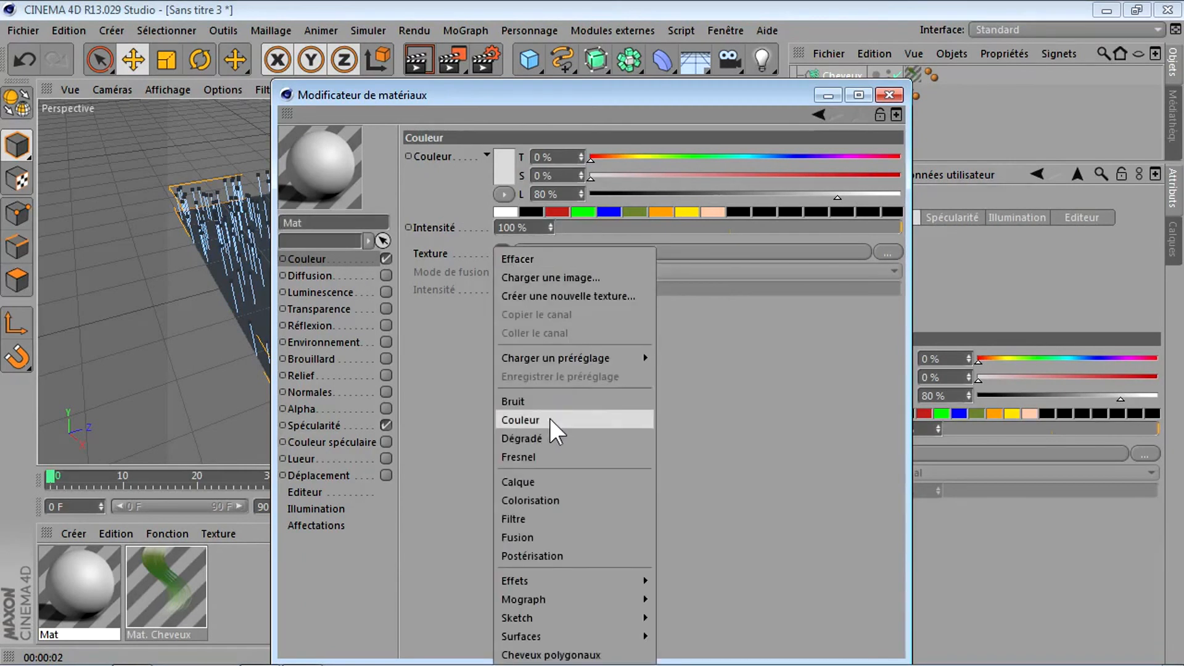
click(546, 400)
click(528, 292)
Set the noise's Couleur 1 to olive green (22 %, 57 %, 51 %) and Couleur 2 to brown (10 %, 44 %, 39 %).
click(555, 255)
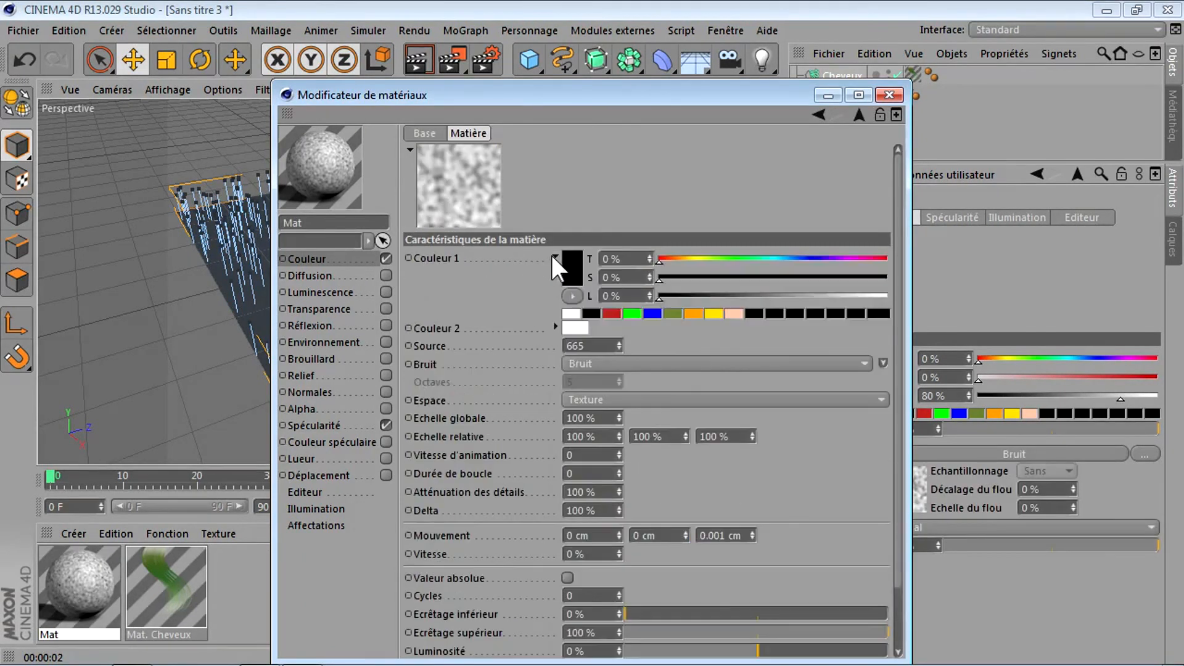
click(672, 313)
click(554, 325)
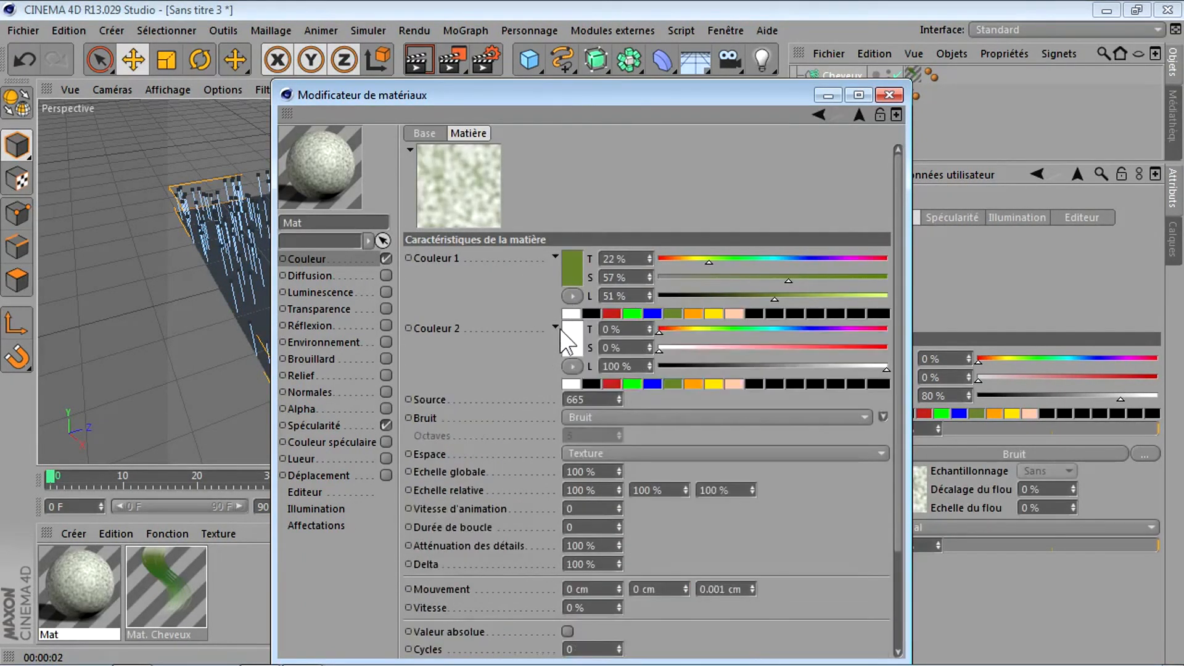
click(692, 384)
drag(693, 365, 758, 347)
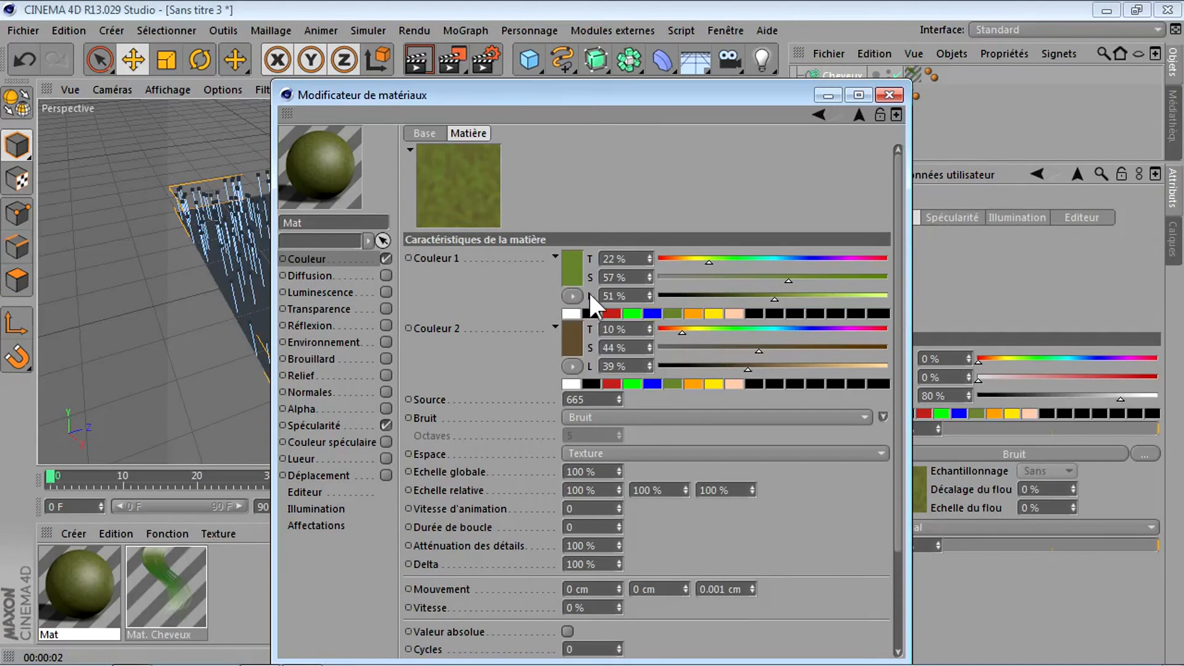
Apply the green and brown noise material to the Plan object and close the material editor.
drag(453, 99, 845, 199)
drag(829, 317, 832, 101)
drag(716, 267, 833, 95)
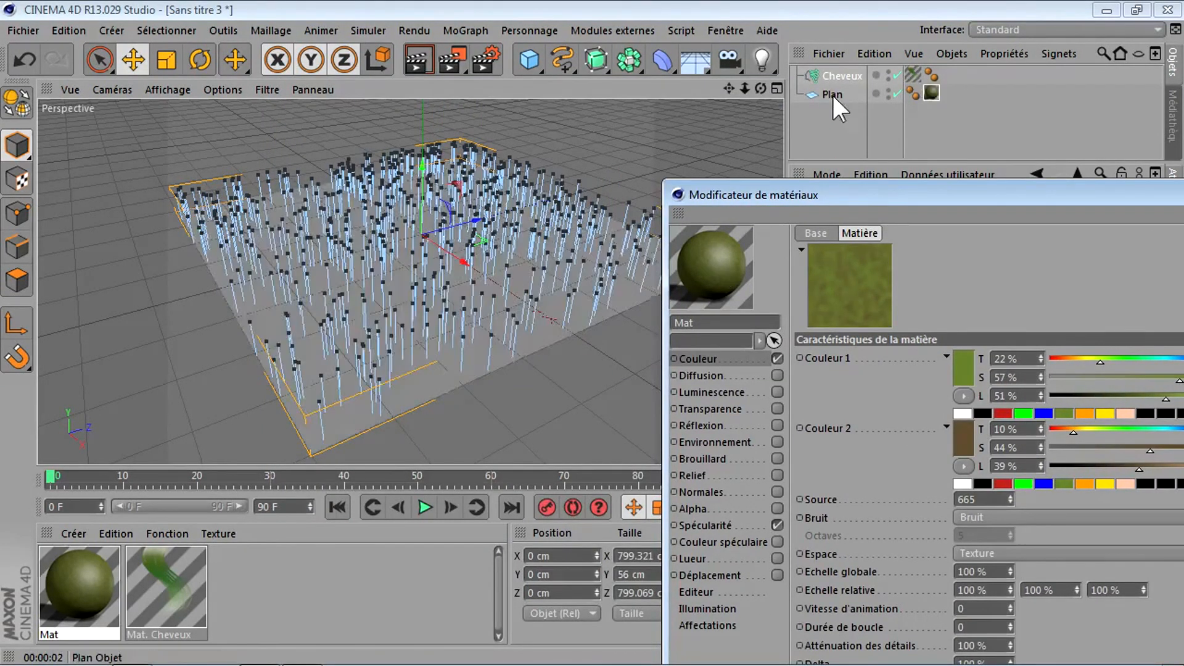
click(678, 194)
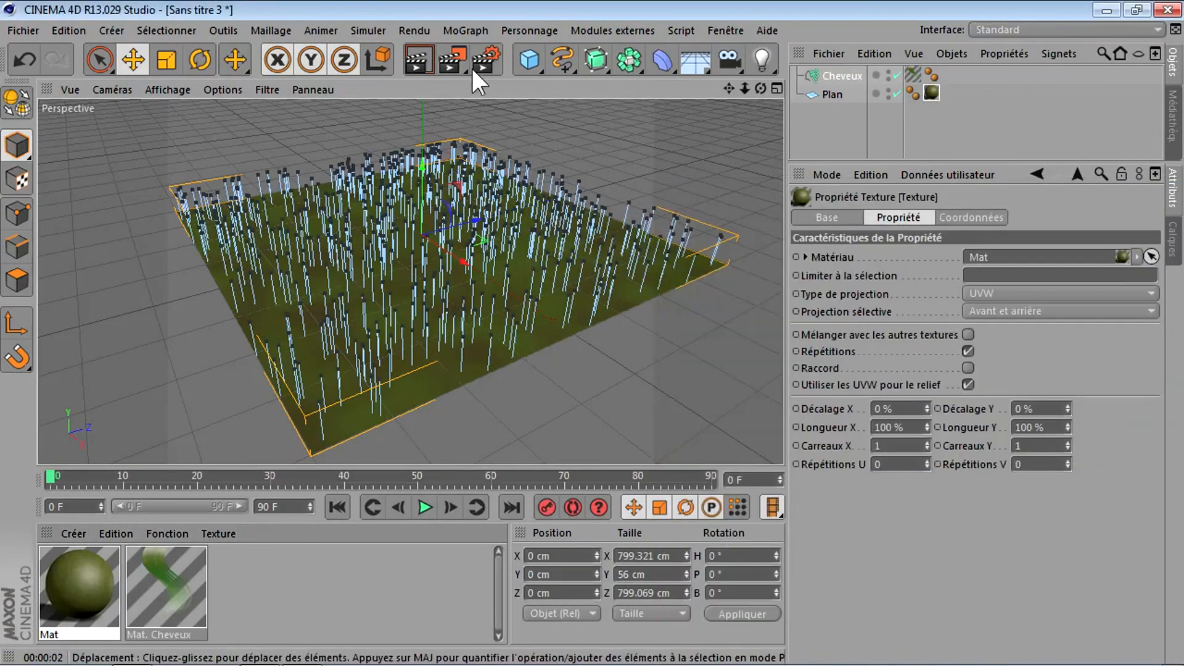
Render the grass with the textured ground and reframe the plane in the perspective view.
click(420, 59)
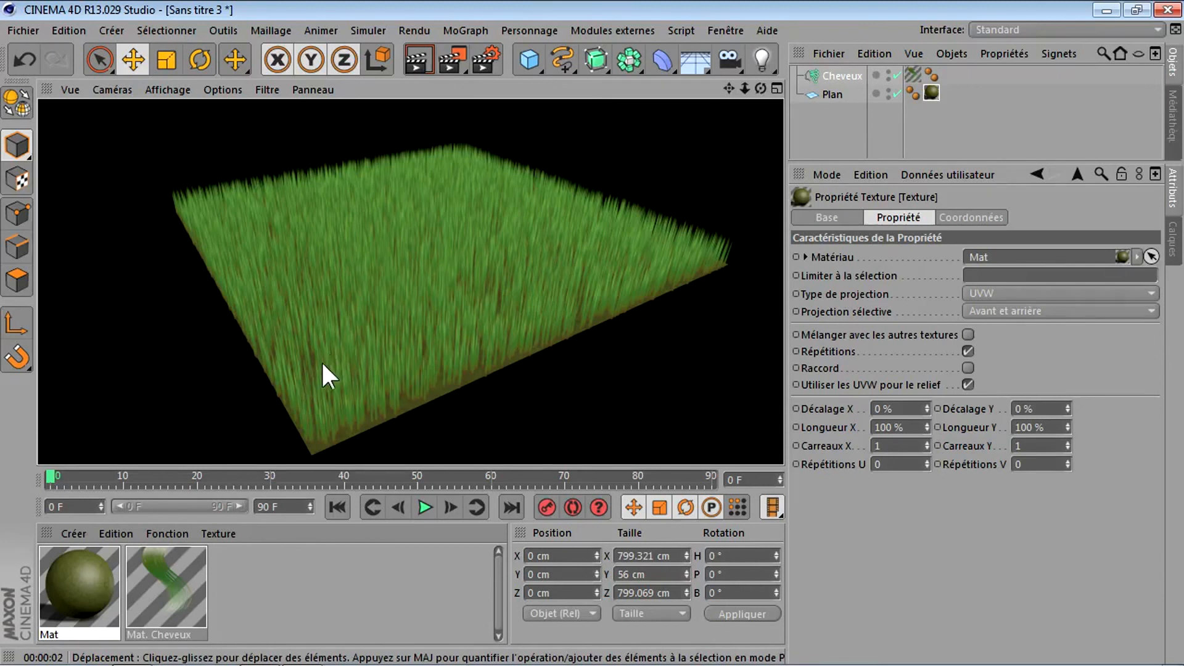
click(759, 87)
drag(726, 87, 677, 103)
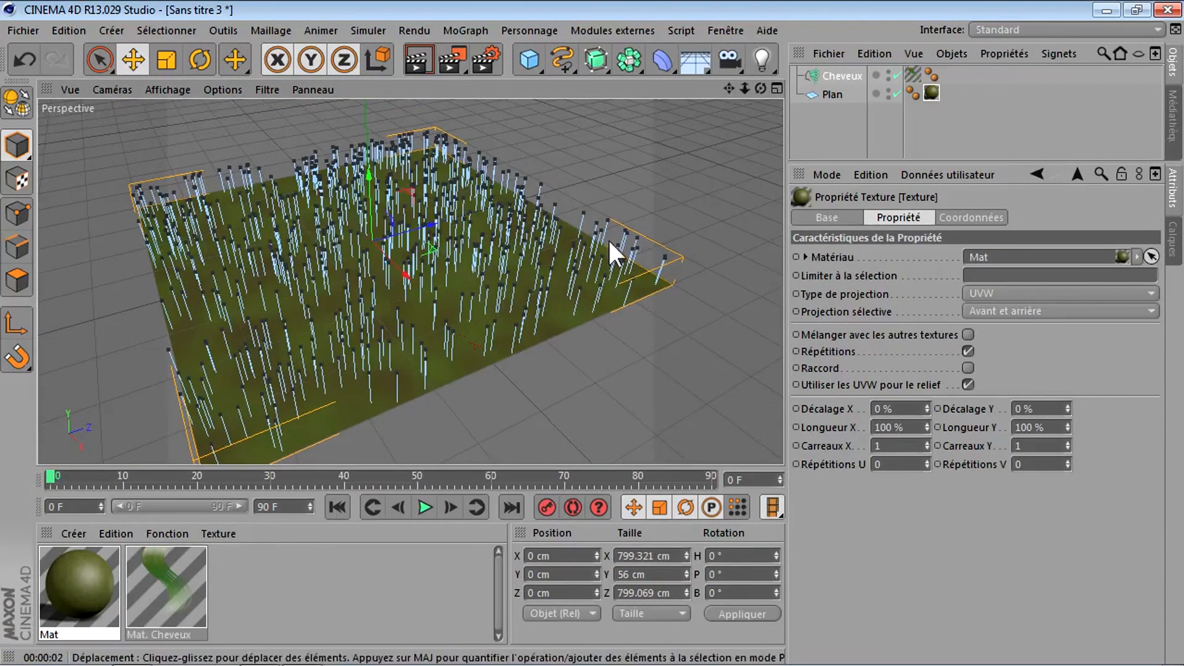